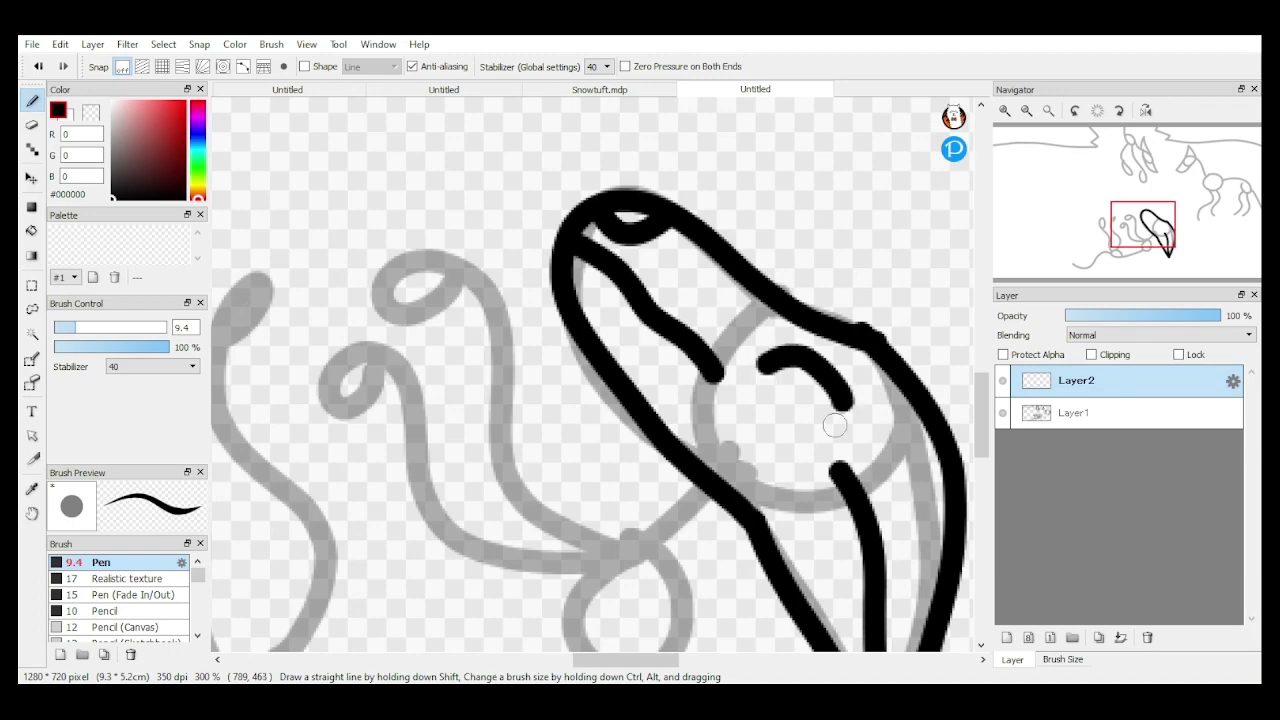
Step: Ink the lying animal's front leg, back and curved tail in black over the gray sketch
{"action": "scroll", "coordinate": [777, 380], "scroll_direction": "down", "scroll_amount": 2}
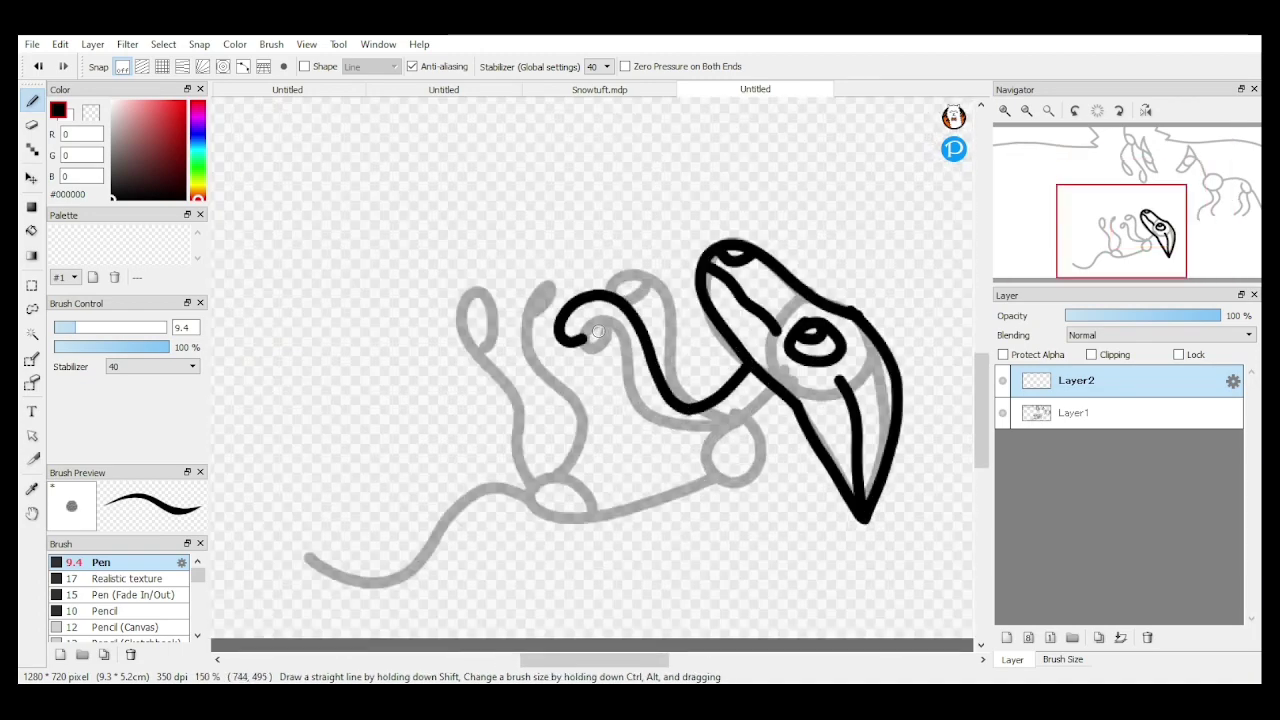
{"action": "mouse_move", "coordinate": [800, 414]}
{"action": "left_mouse_down"}
{"action": "mouse_move", "coordinate": [763, 465]}
{"action": "mouse_move", "coordinate": [689, 510]}
{"action": "mouse_move", "coordinate": [607, 533]}
{"action": "mouse_move", "coordinate": [505, 518]}
{"action": "mouse_move", "coordinate": [372, 604]}
{"action": "mouse_move", "coordinate": [260, 463]}
{"action": "left_mouse_up"}
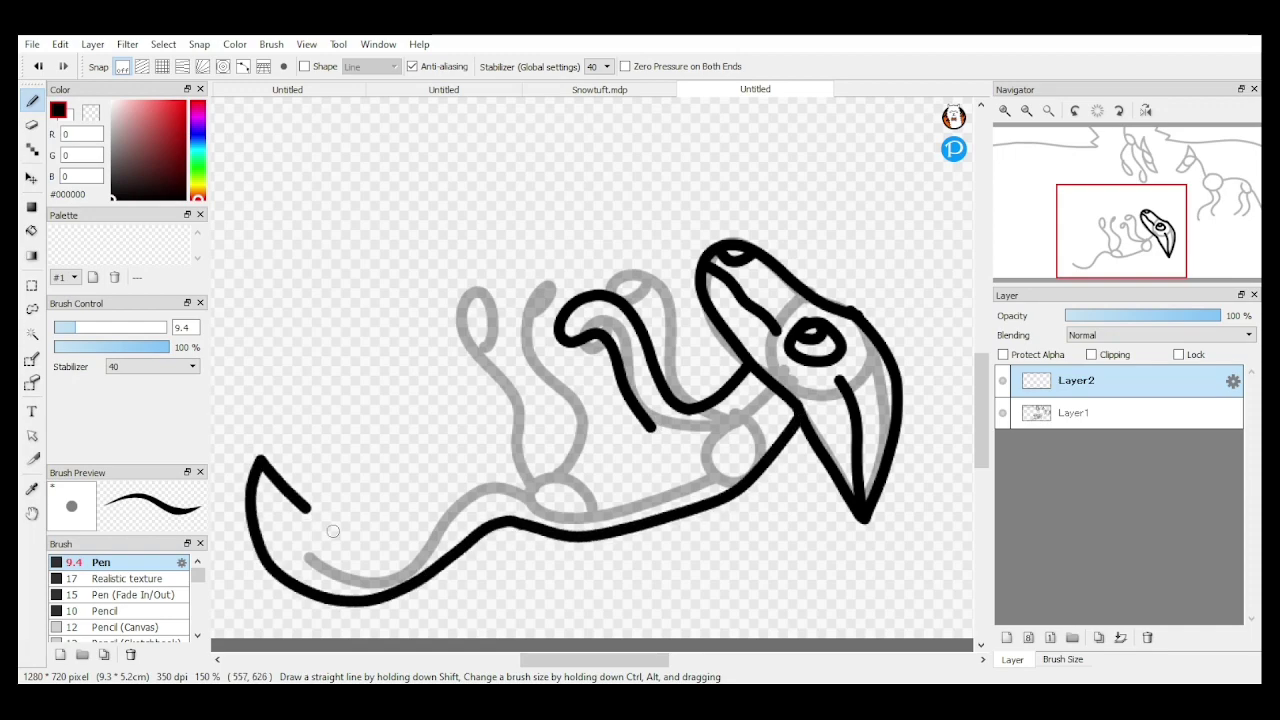
{"action": "left_click_drag", "start_coordinate": [333, 531], "coordinate": [453, 448]}
{"action": "mouse_move", "coordinate": [554, 416]}
{"action": "left_mouse_down"}
{"action": "mouse_move", "coordinate": [516, 379]}
{"action": "mouse_move", "coordinate": [528, 298]}
{"action": "left_mouse_up"}
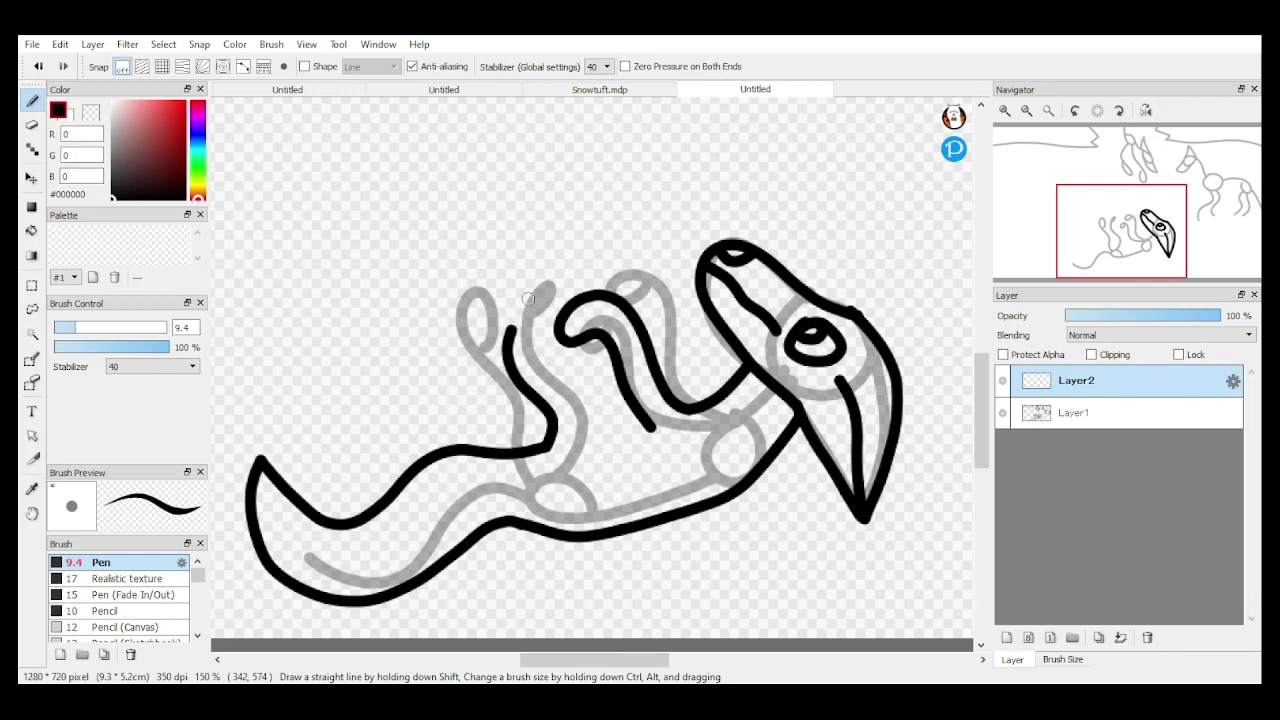
{"action": "left_click_drag", "start_coordinate": [569, 343], "coordinate": [583, 379]}
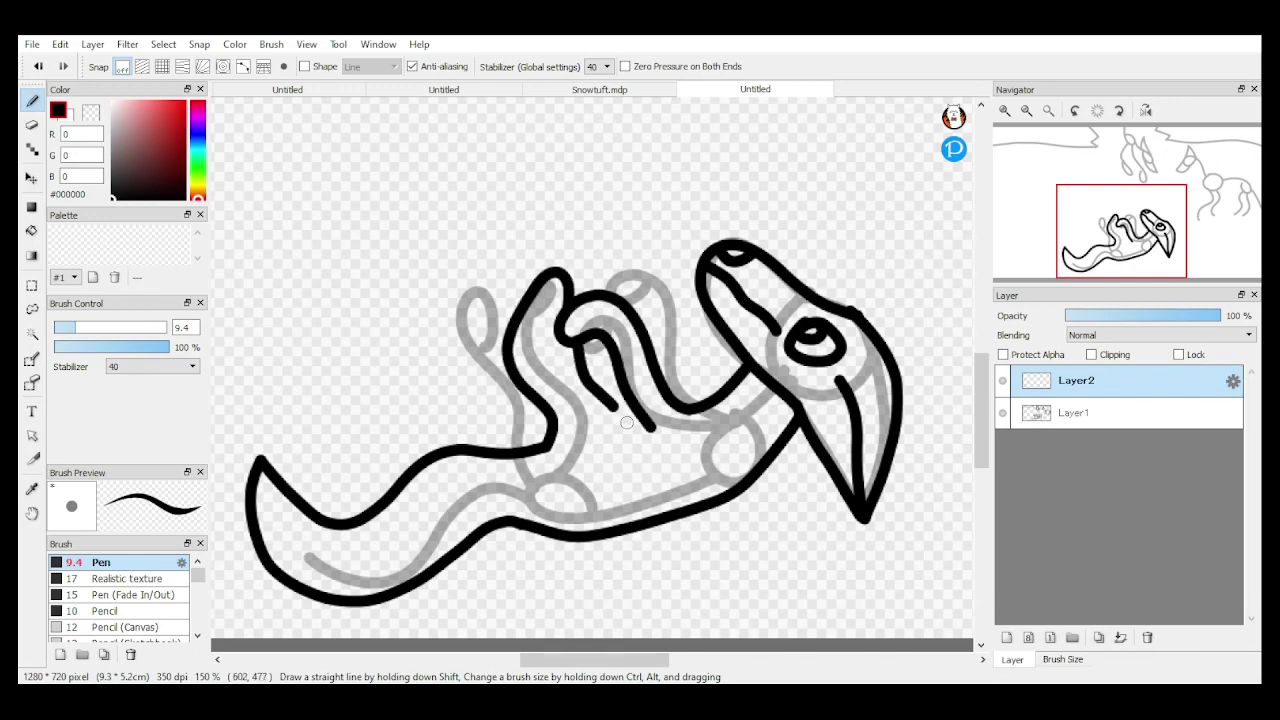
{"action": "key", "text": "ctrl+z"}
{"action": "key", "text": "ctrl+z"}
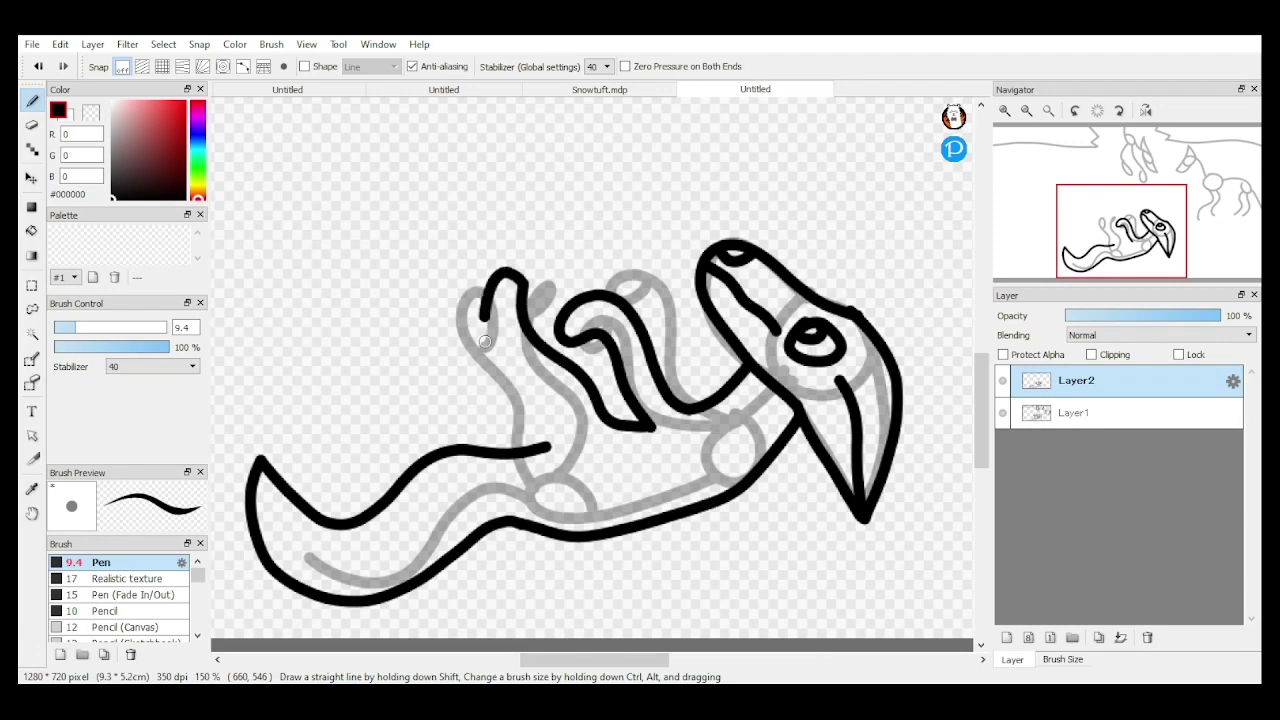
Step: Ink the lying animal's raised hind legs and second front leg, redrawing the outline of the far hind leg
{"action": "scroll", "coordinate": [539, 404], "scroll_direction": "up", "scroll_amount": 1}
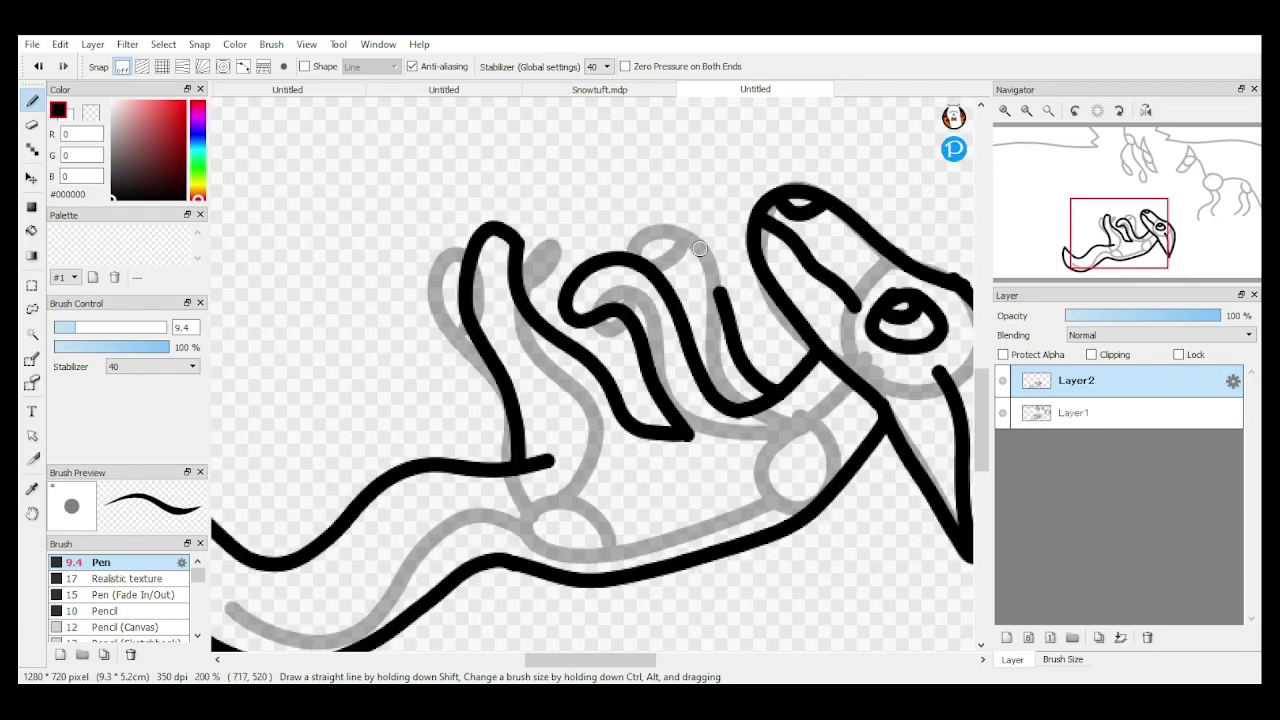
{"action": "mouse_move", "coordinate": [457, 246]}
{"action": "left_mouse_down"}
{"action": "mouse_move", "coordinate": [425, 287]}
{"action": "mouse_move", "coordinate": [452, 401]}
{"action": "mouse_move", "coordinate": [441, 456]}
{"action": "left_mouse_up"}
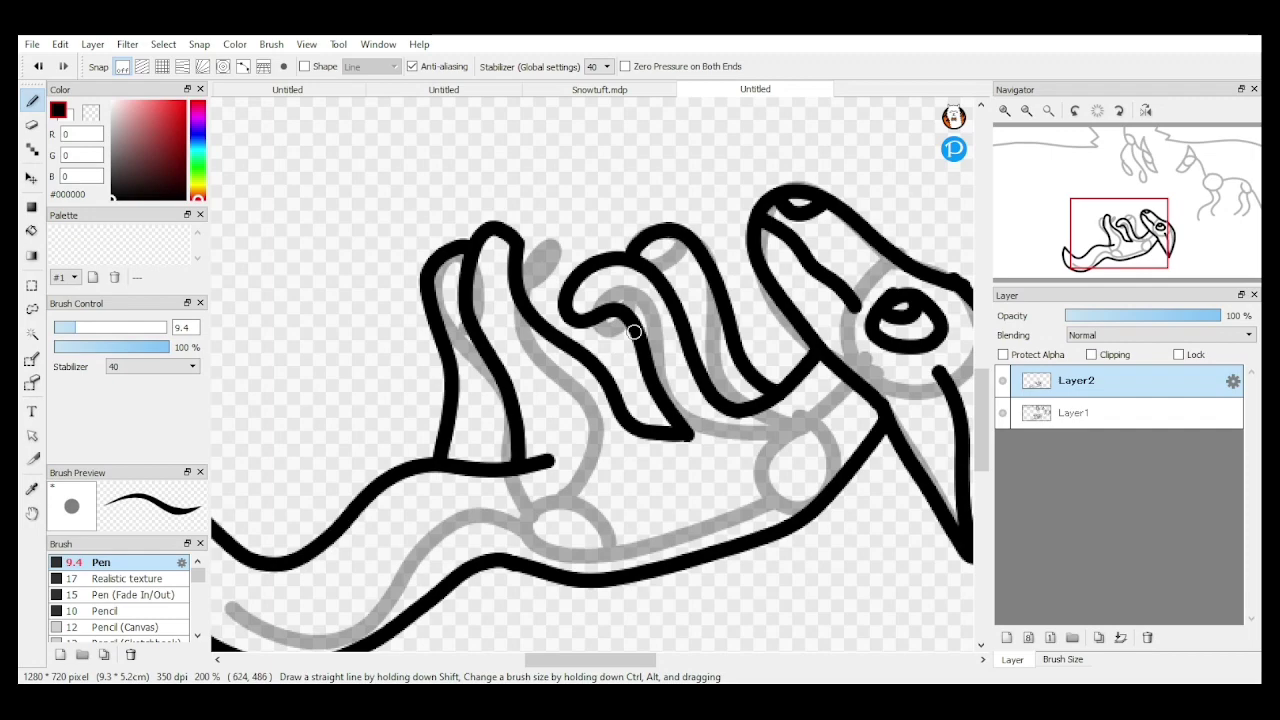
{"action": "scroll", "coordinate": [645, 325], "scroll_direction": "down", "scroll_amount": 2}
{"action": "scroll", "coordinate": [577, 369], "scroll_direction": "up", "scroll_amount": 2}
{"action": "key", "text": "ctrl+z"}
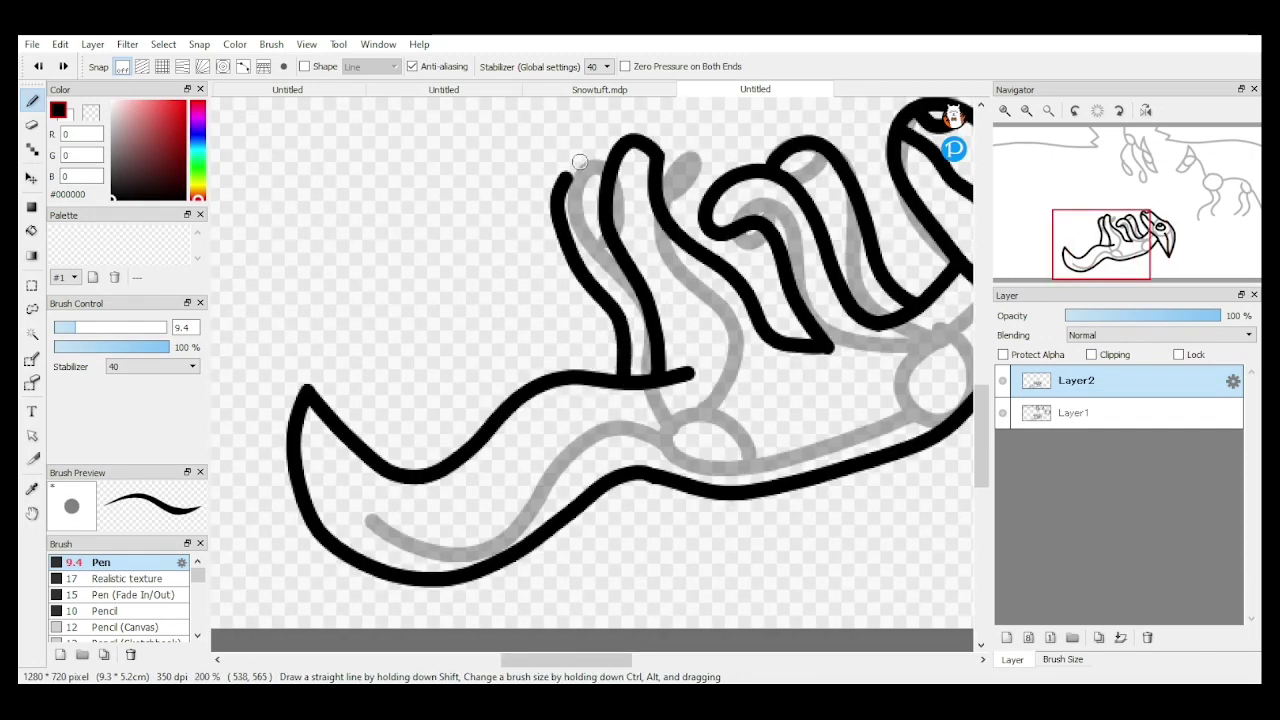
Step: Ink the standing animal's back, tail and near hind leg over the sketch
{"action": "scroll", "coordinate": [826, 299], "scroll_direction": "down", "scroll_amount": 5}
{"action": "scroll", "coordinate": [826, 299], "scroll_direction": "up", "scroll_amount": 4}
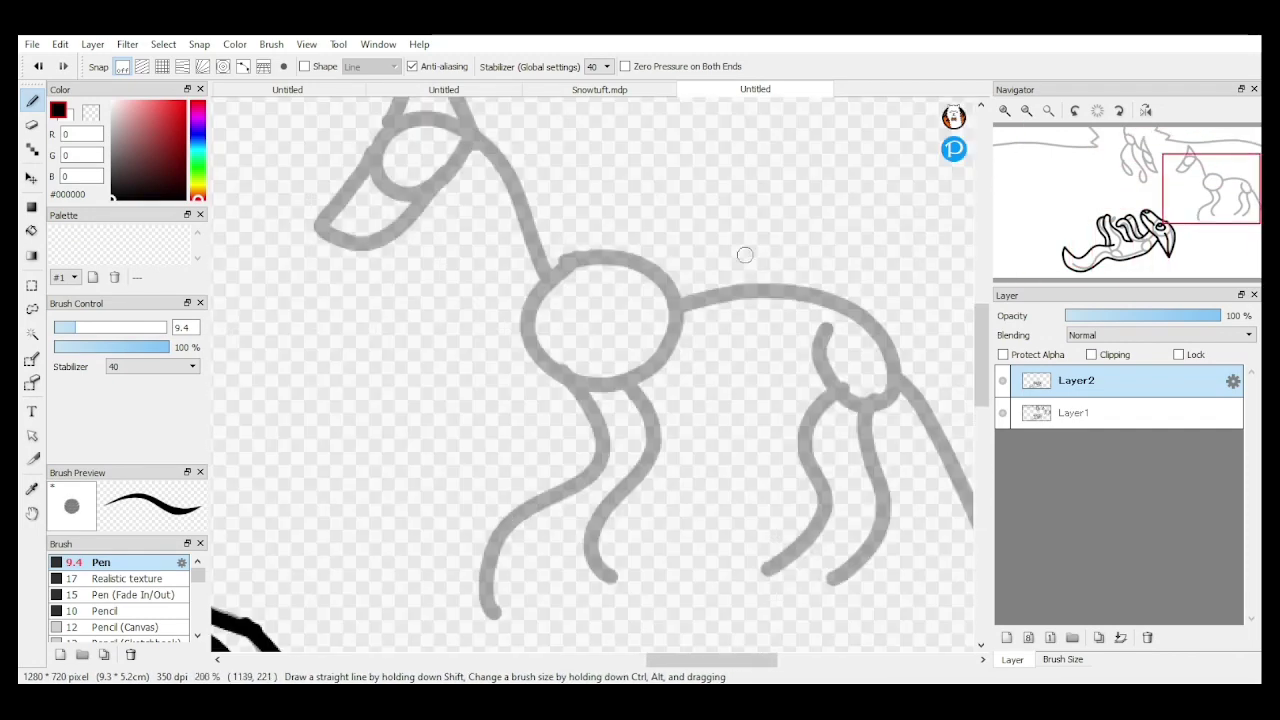
{"action": "mouse_move", "coordinate": [680, 270]}
{"action": "left_mouse_down"}
{"action": "mouse_move", "coordinate": [815, 250]}
{"action": "mouse_move", "coordinate": [895, 300]}
{"action": "mouse_move", "coordinate": [965, 455]}
{"action": "left_mouse_up"}
{"action": "scroll", "coordinate": [728, 650], "scroll_direction": "down", "scroll_amount": 1}
{"action": "scroll", "coordinate": [838, 492], "scroll_direction": "up", "scroll_amount": 1}
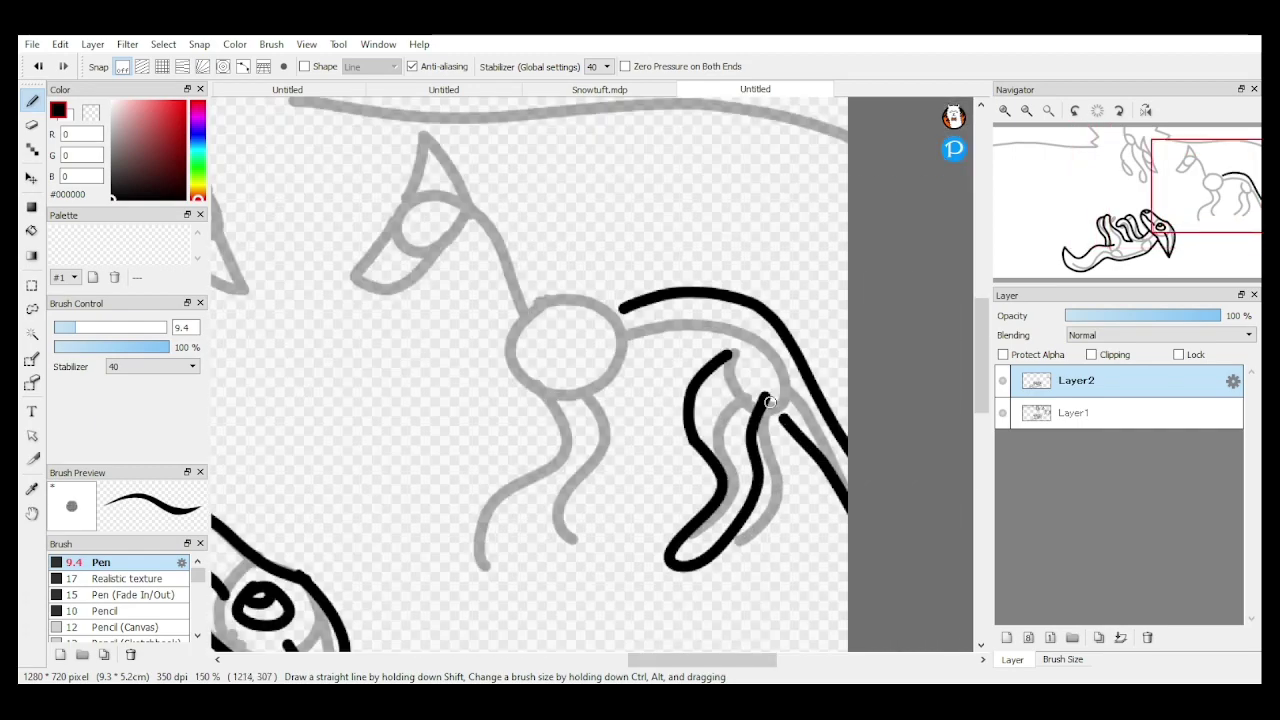
Step: Ink the standing animal's belly and near front leg, and erase the belly line's overshoot at the leg
{"action": "left_click_drag", "start_coordinate": [770, 402], "coordinate": [649, 396]}
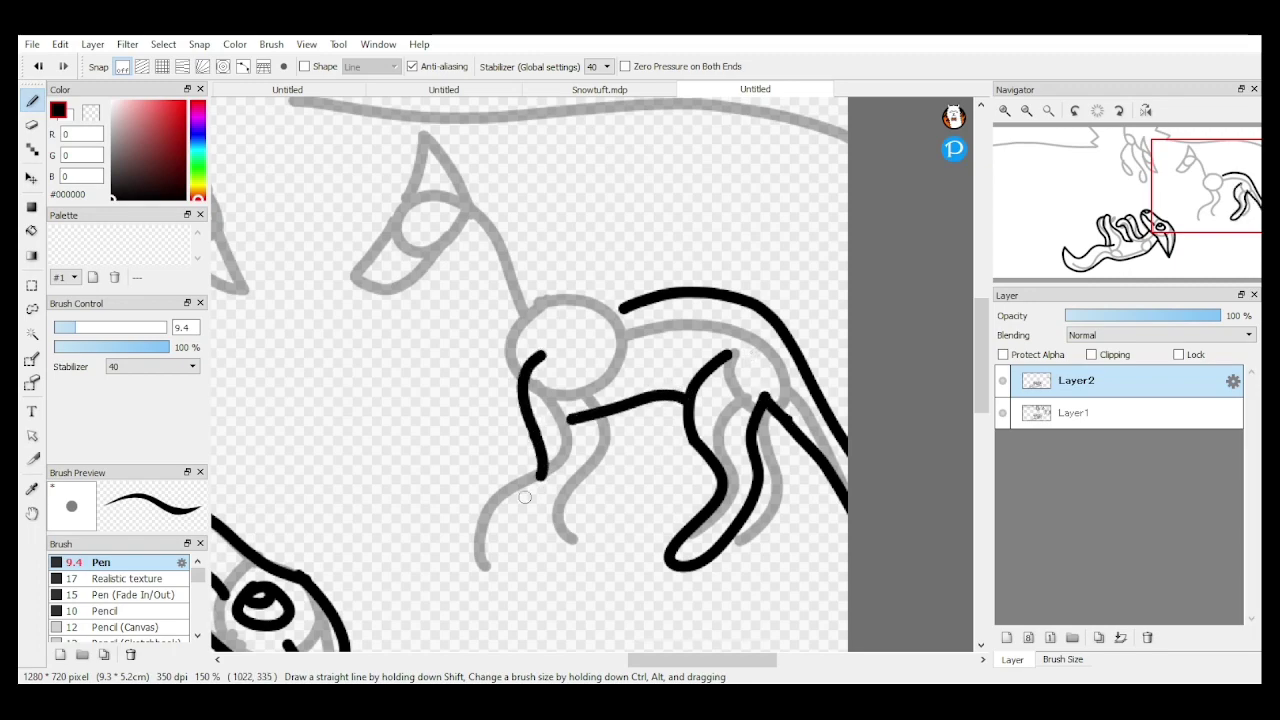
{"action": "left_click_drag", "start_coordinate": [588, 484], "coordinate": [586, 414]}
{"action": "scroll", "coordinate": [570, 414], "scroll_direction": "up", "scroll_amount": 1}
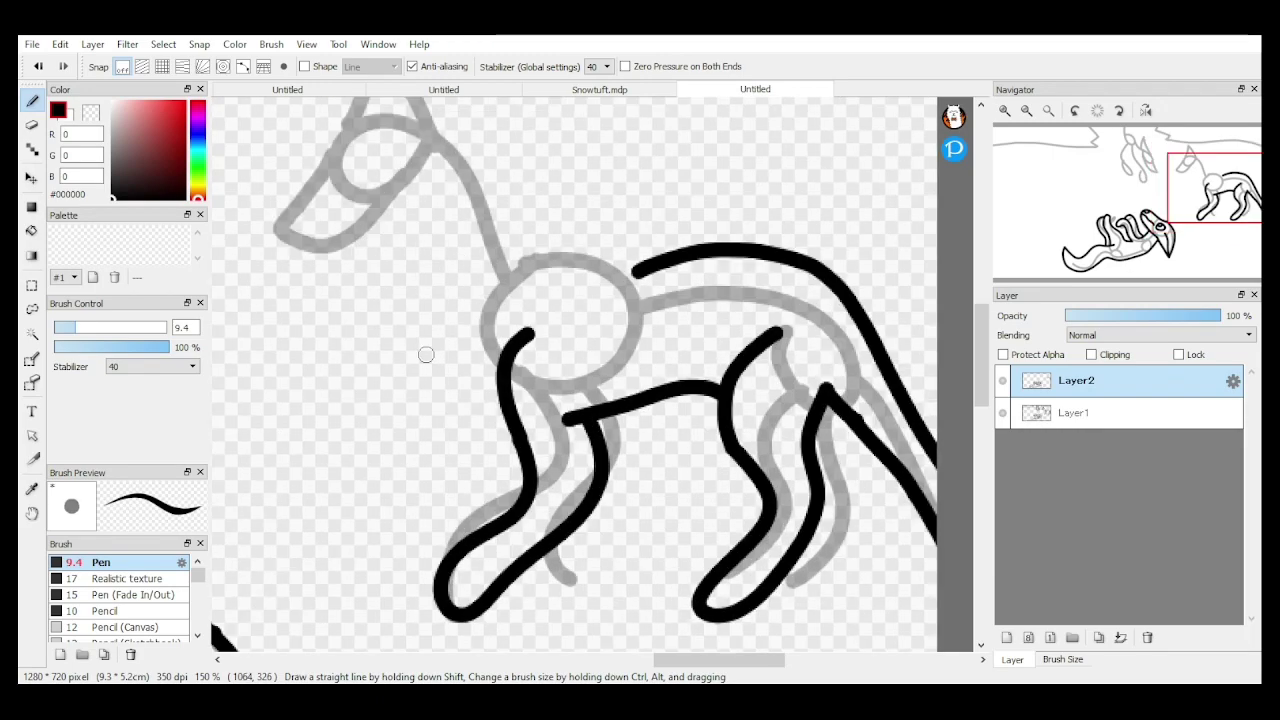
{"action": "left_click", "coordinate": [31, 124]}
{"action": "key", "text": "b"}
{"action": "left_click_drag", "start_coordinate": [569, 233], "coordinate": [516, 174]}
{"action": "scroll", "coordinate": [516, 174], "scroll_direction": "down", "scroll_amount": 3}
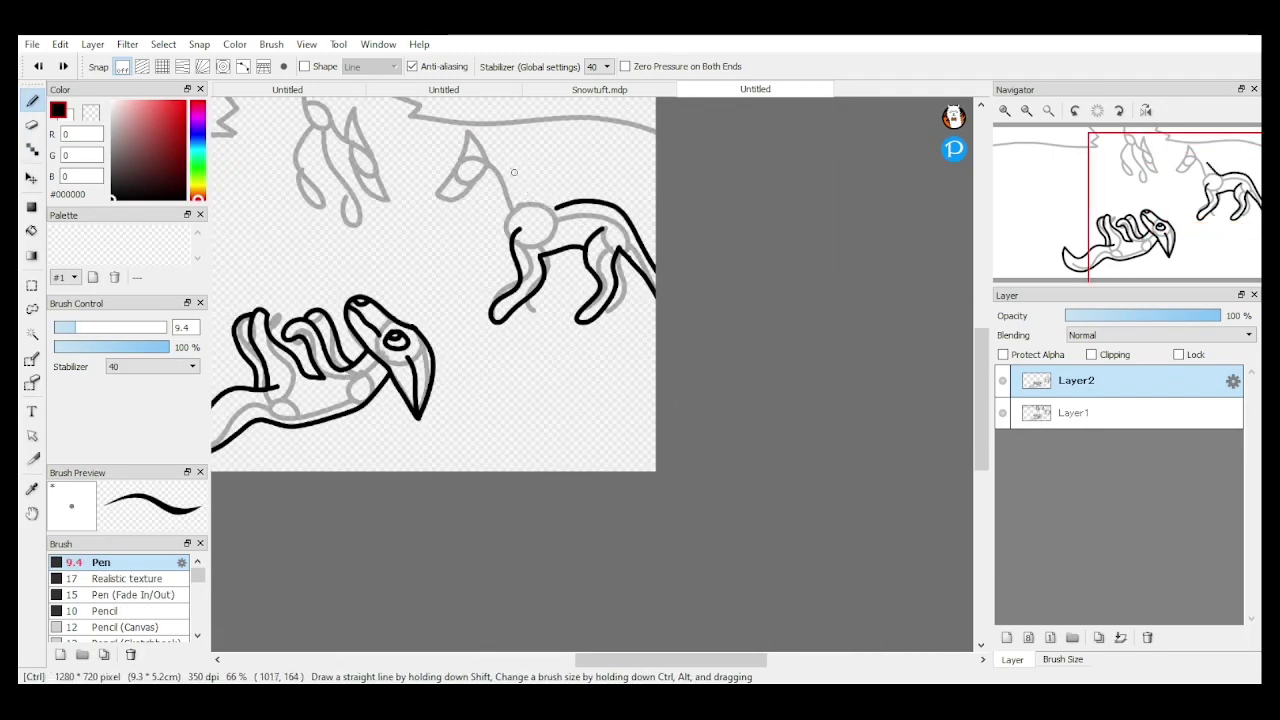
{"action": "key", "text": "ctrl+z"}
{"action": "scroll", "coordinate": [677, 243], "scroll_direction": "up", "scroll_amount": 1}
{"action": "left_click_drag", "start_coordinate": [981, 372], "coordinate": [981, 341]}
{"action": "scroll", "coordinate": [593, 371], "scroll_direction": "up", "scroll_amount": 1}
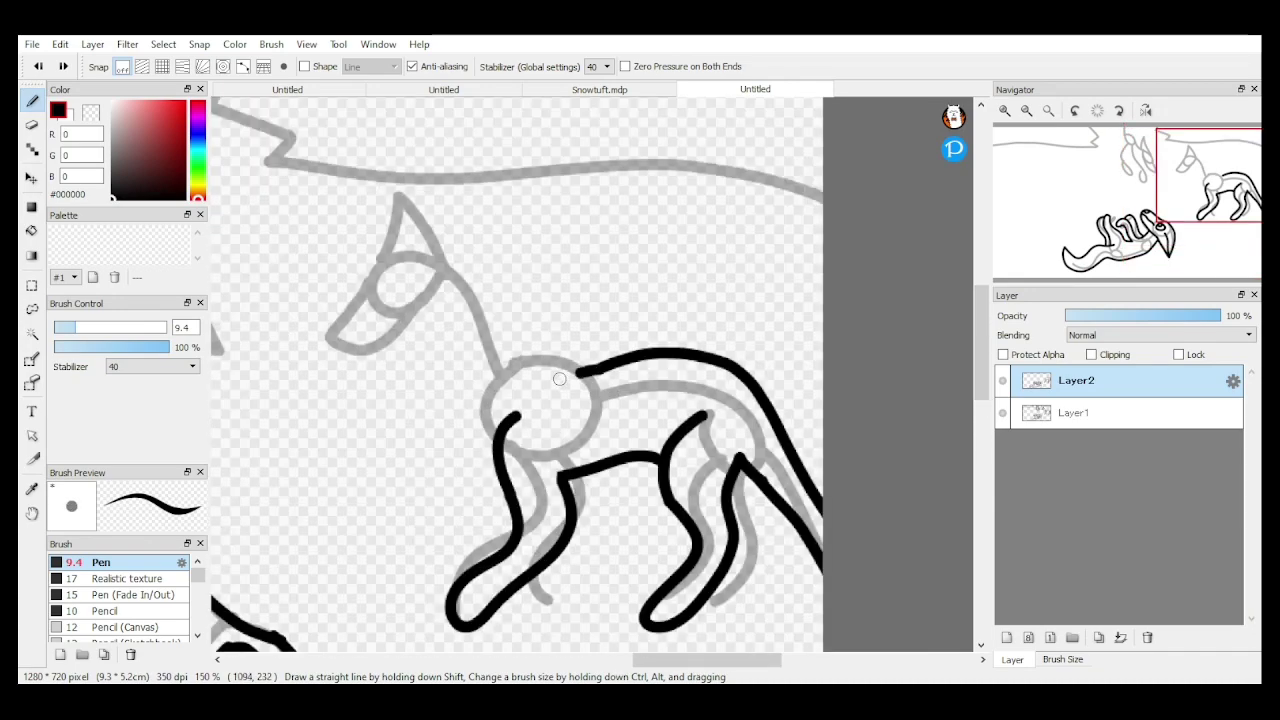
{"action": "left_click_drag", "start_coordinate": [426, 286], "coordinate": [446, 270]}
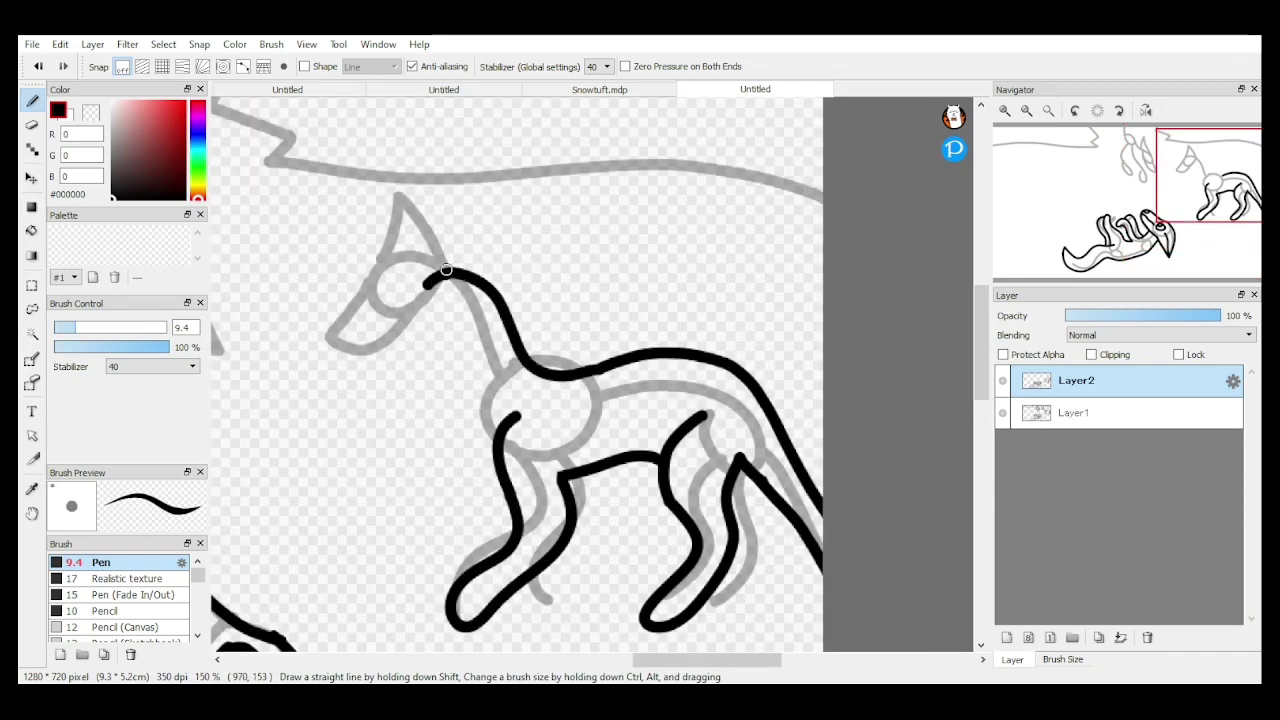
{"action": "left_click_drag", "start_coordinate": [357, 345], "coordinate": [434, 281]}
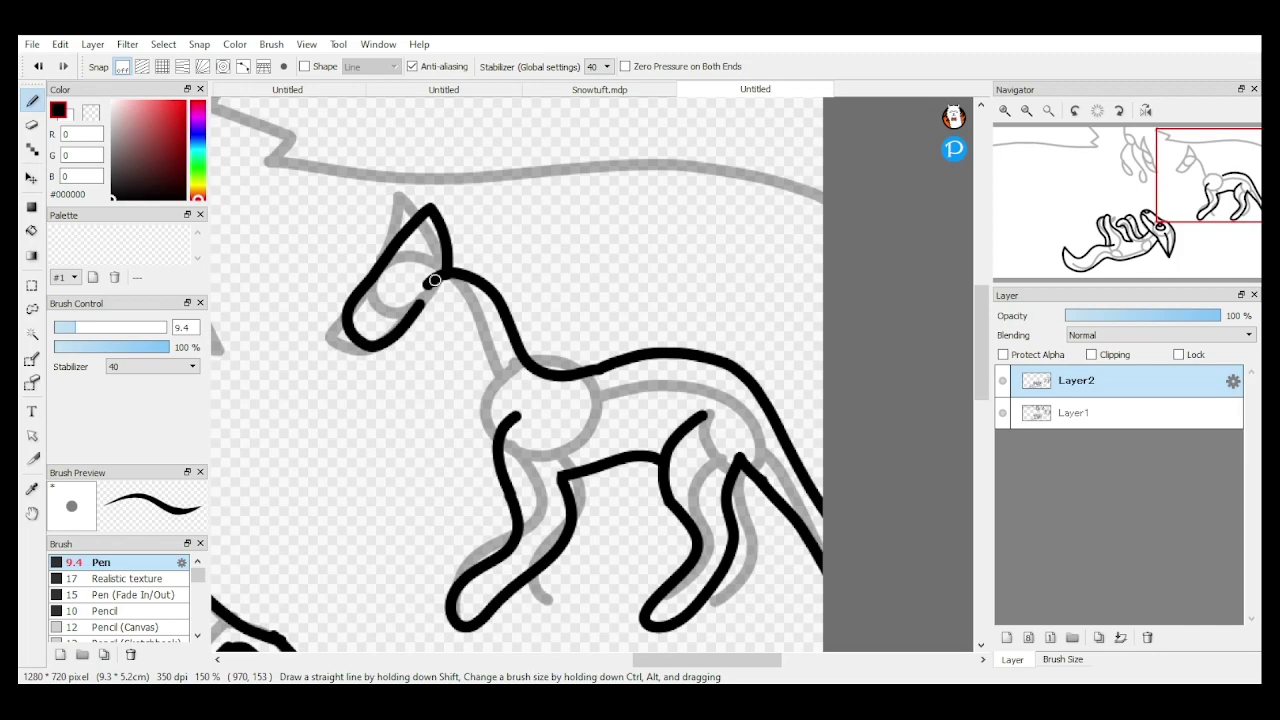
{"action": "scroll", "coordinate": [434, 281], "scroll_direction": "down", "scroll_amount": 1}
{"action": "scroll", "coordinate": [434, 281], "scroll_direction": "up", "scroll_amount": 2}
{"action": "key", "text": "ctrl+z"}
{"action": "key", "text": "ctrl+z"}
Step: Ink the standing animal's angular head, pointed ear and both sides of the neck, joining them to the back
{"action": "left_click_drag", "start_coordinate": [295, 354], "coordinate": [355, 253]}
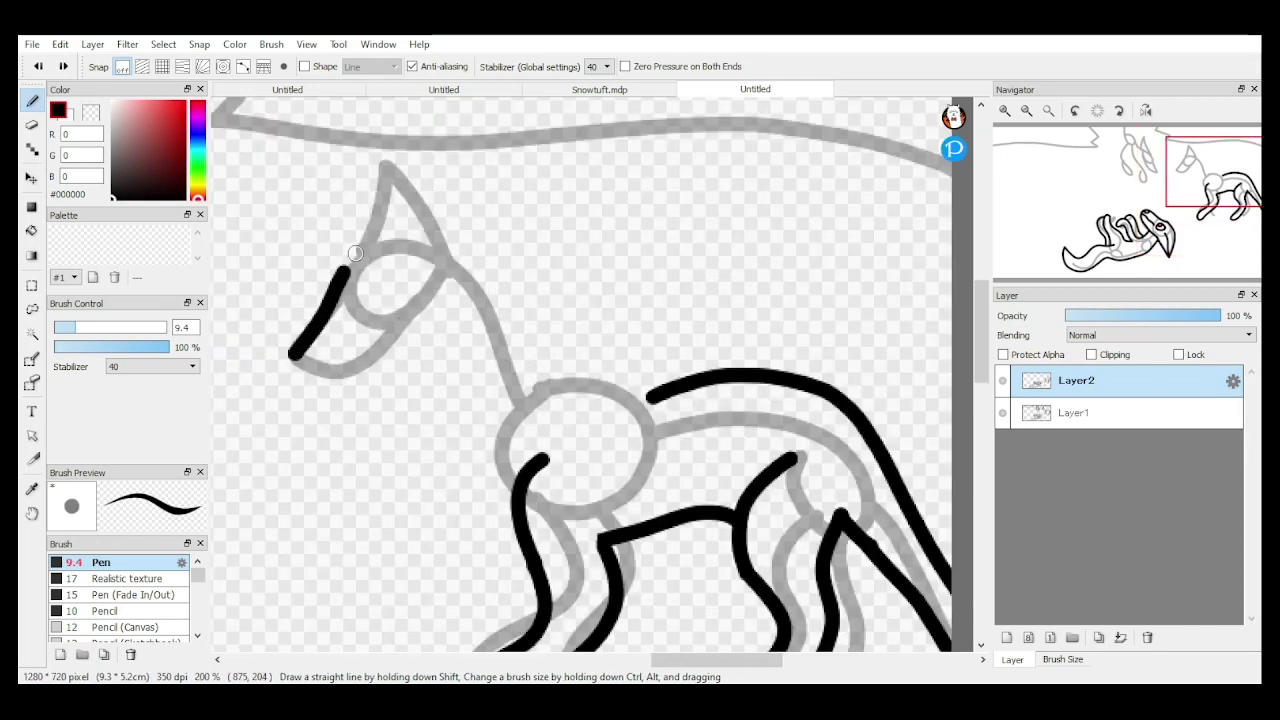
{"action": "mouse_move", "coordinate": [382, 175]}
{"action": "left_mouse_down"}
{"action": "mouse_move", "coordinate": [446, 257]}
{"action": "mouse_move", "coordinate": [515, 313]}
{"action": "mouse_move", "coordinate": [536, 378]}
{"action": "mouse_move", "coordinate": [658, 392]}
{"action": "left_mouse_up"}
{"action": "mouse_move", "coordinate": [292, 352]}
{"action": "left_mouse_down"}
{"action": "mouse_move", "coordinate": [333, 381]}
{"action": "mouse_move", "coordinate": [452, 275]}
{"action": "mouse_move", "coordinate": [454, 415]}
{"action": "mouse_move", "coordinate": [514, 502]}
{"action": "left_mouse_up"}
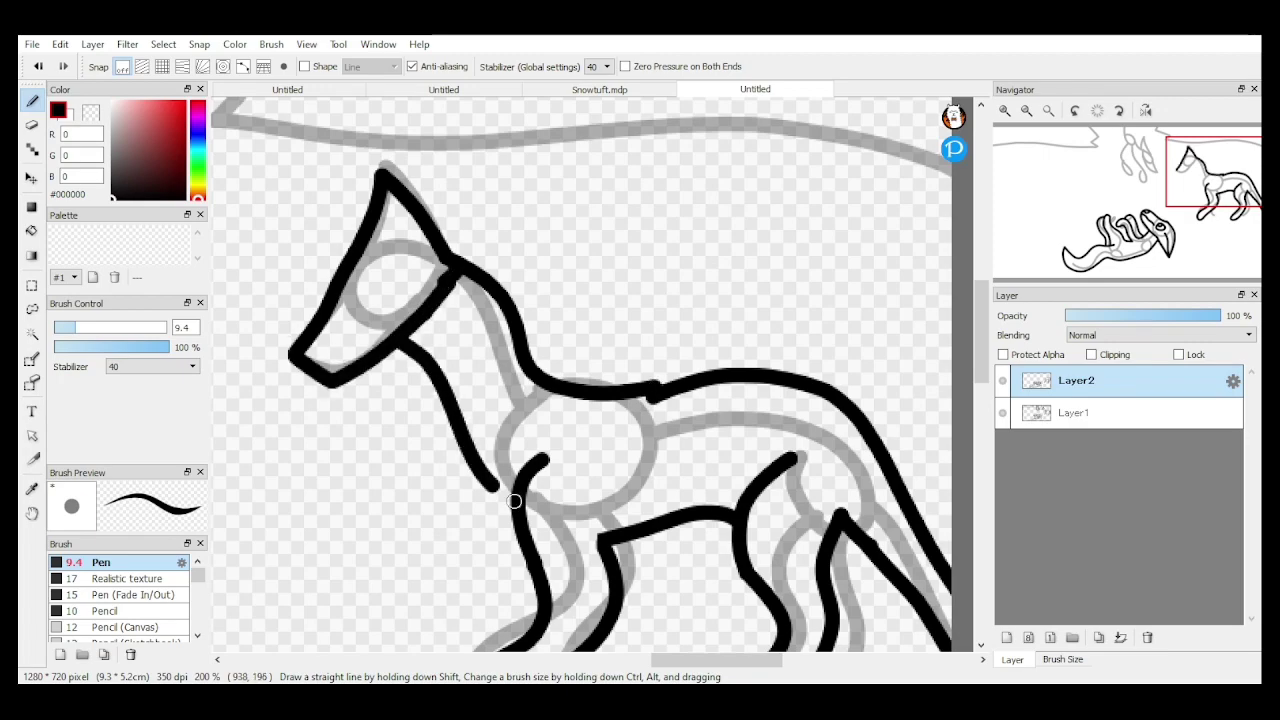
{"action": "scroll", "coordinate": [409, 342], "scroll_direction": "down", "scroll_amount": 1}
{"action": "scroll", "coordinate": [399, 312], "scroll_direction": "up", "scroll_amount": 5}
{"action": "left_click_drag", "start_coordinate": [385, 315], "coordinate": [397, 289]}
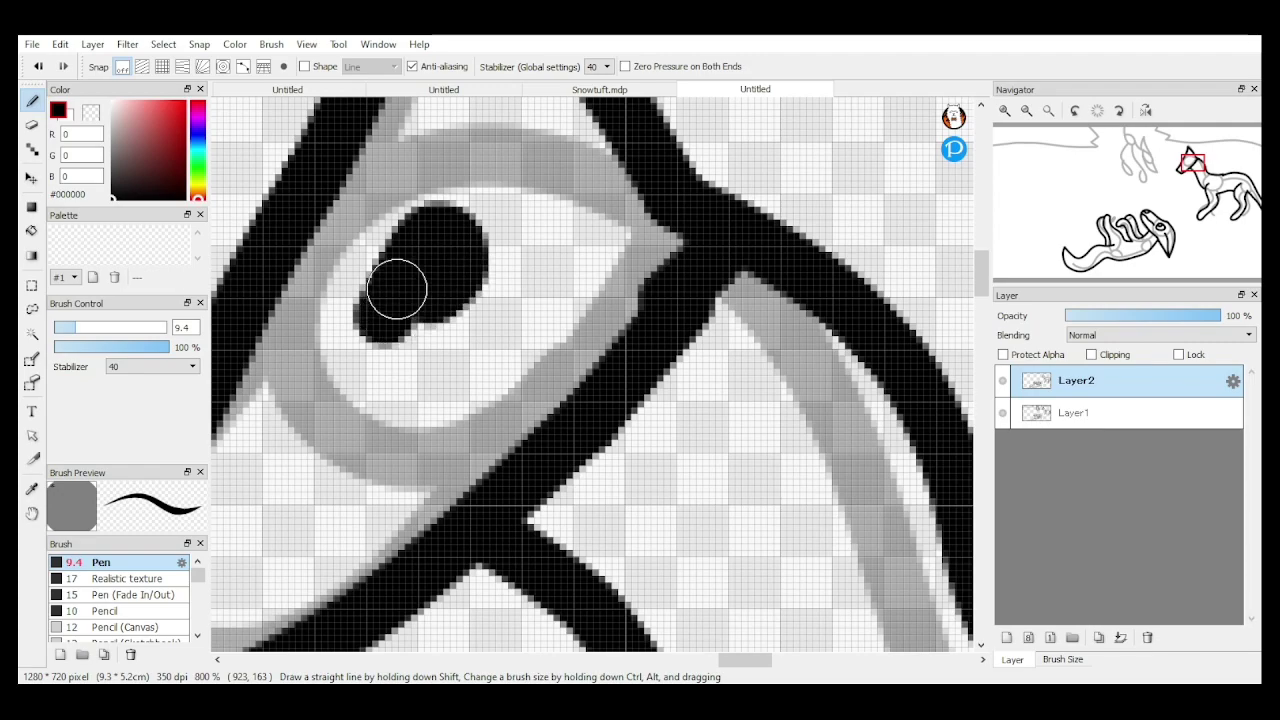
{"action": "scroll", "coordinate": [411, 263], "scroll_direction": "down", "scroll_amount": 2}
{"action": "key", "text": "ctrl+z"}
Step: Add the nose, mouth line and inner ear line to the standing animal's head
{"action": "scroll", "coordinate": [273, 440], "scroll_direction": "up", "scroll_amount": 1}
{"action": "mouse_move", "coordinate": [295, 374]}
{"action": "left_mouse_down"}
{"action": "mouse_move", "coordinate": [291, 469]}
{"action": "mouse_move", "coordinate": [334, 474]}
{"action": "mouse_move", "coordinate": [467, 301]}
{"action": "left_mouse_up"}
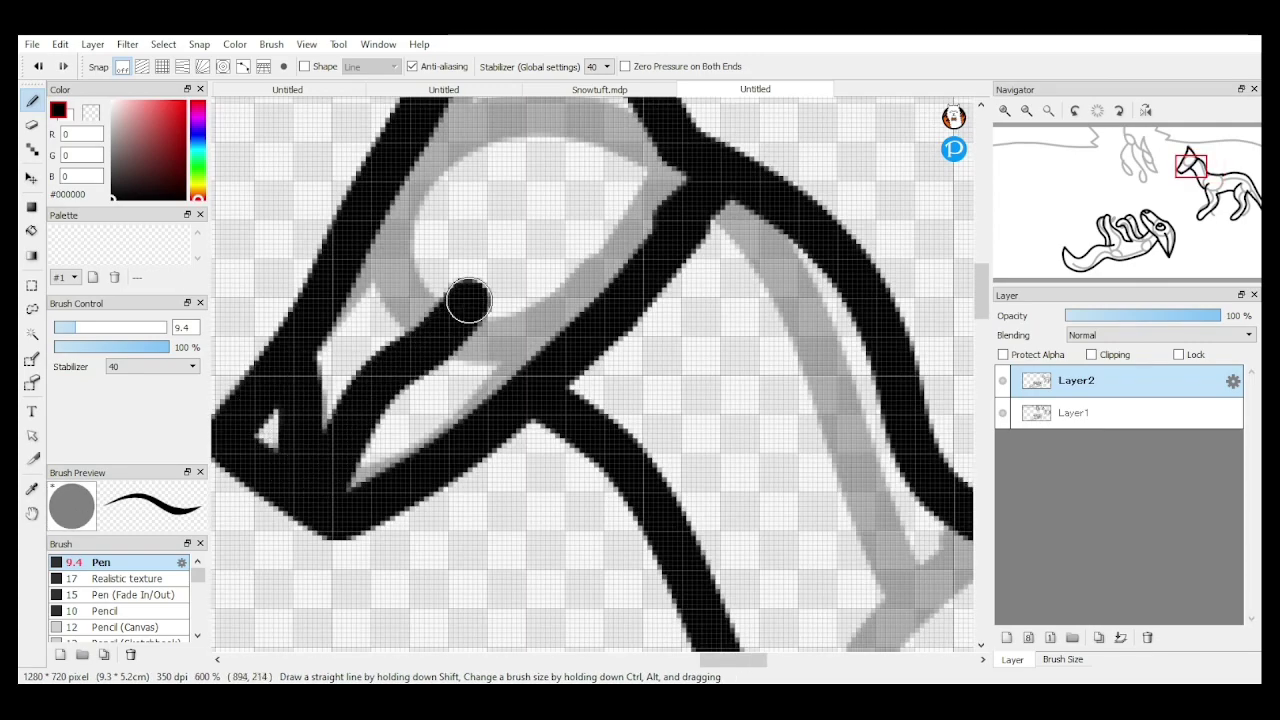
{"action": "scroll", "coordinate": [474, 276], "scroll_direction": "down", "scroll_amount": 4}
{"action": "left_click_drag", "start_coordinate": [479, 189], "coordinate": [489, 250]}
{"action": "scroll", "coordinate": [547, 320], "scroll_direction": "down", "scroll_amount": 2}
{"action": "scroll", "coordinate": [547, 319], "scroll_direction": "up", "scroll_amount": 2}
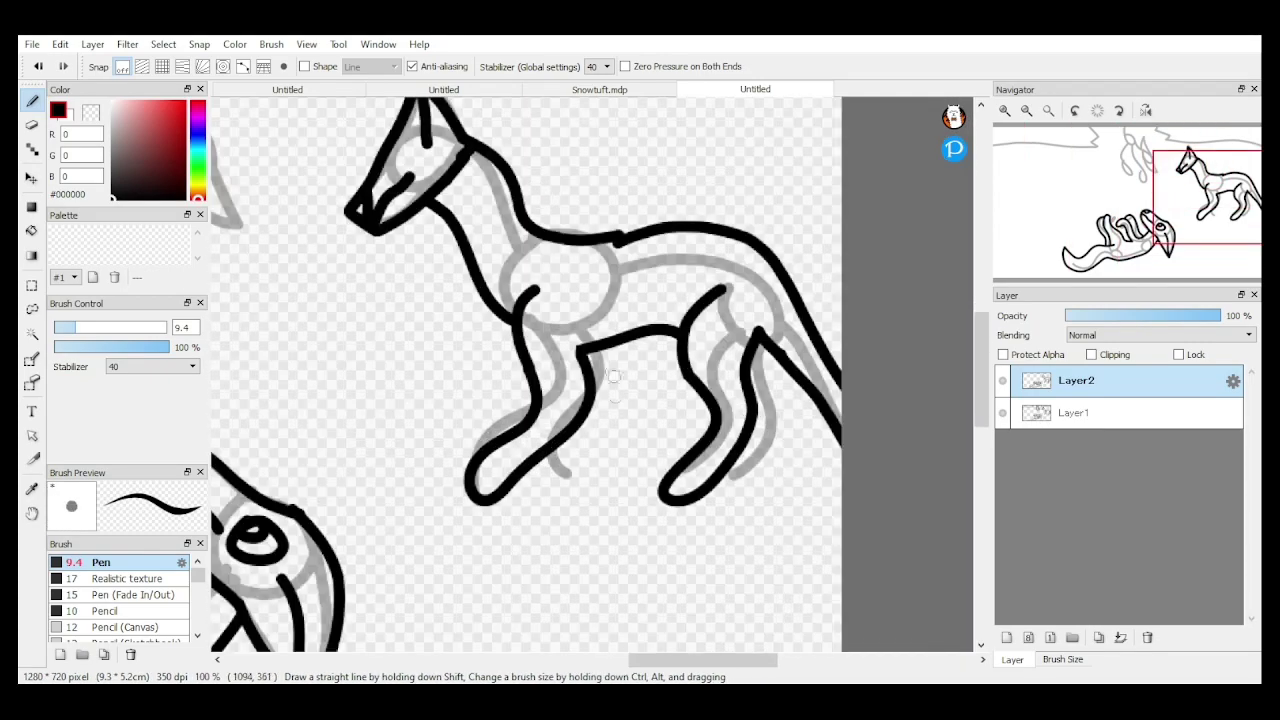
Step: Ink the standing animal's far front and hind legs and add short rib lines on its flank
{"action": "mouse_move", "coordinate": [613, 338]}
{"action": "left_mouse_down"}
{"action": "mouse_move", "coordinate": [598, 442]}
{"action": "mouse_move", "coordinate": [539, 501]}
{"action": "mouse_move", "coordinate": [505, 537]}
{"action": "left_mouse_up"}
{"action": "mouse_move", "coordinate": [688, 316]}
{"action": "left_mouse_down"}
{"action": "mouse_move", "coordinate": [655, 440]}
{"action": "mouse_move", "coordinate": [695, 483]}
{"action": "mouse_move", "coordinate": [621, 435]}
{"action": "left_mouse_up"}
{"action": "scroll", "coordinate": [695, 483], "scroll_direction": "down", "scroll_amount": 2}
{"action": "scroll", "coordinate": [564, 344], "scroll_direction": "up", "scroll_amount": 4}
{"action": "left_click_drag", "start_coordinate": [713, 511], "coordinate": [721, 407]}
{"action": "left_click_drag", "start_coordinate": [777, 508], "coordinate": [785, 408]}
{"action": "scroll", "coordinate": [812, 370], "scroll_direction": "down", "scroll_amount": 6}
{"action": "scroll", "coordinate": [600, 257], "scroll_direction": "up", "scroll_amount": 1}
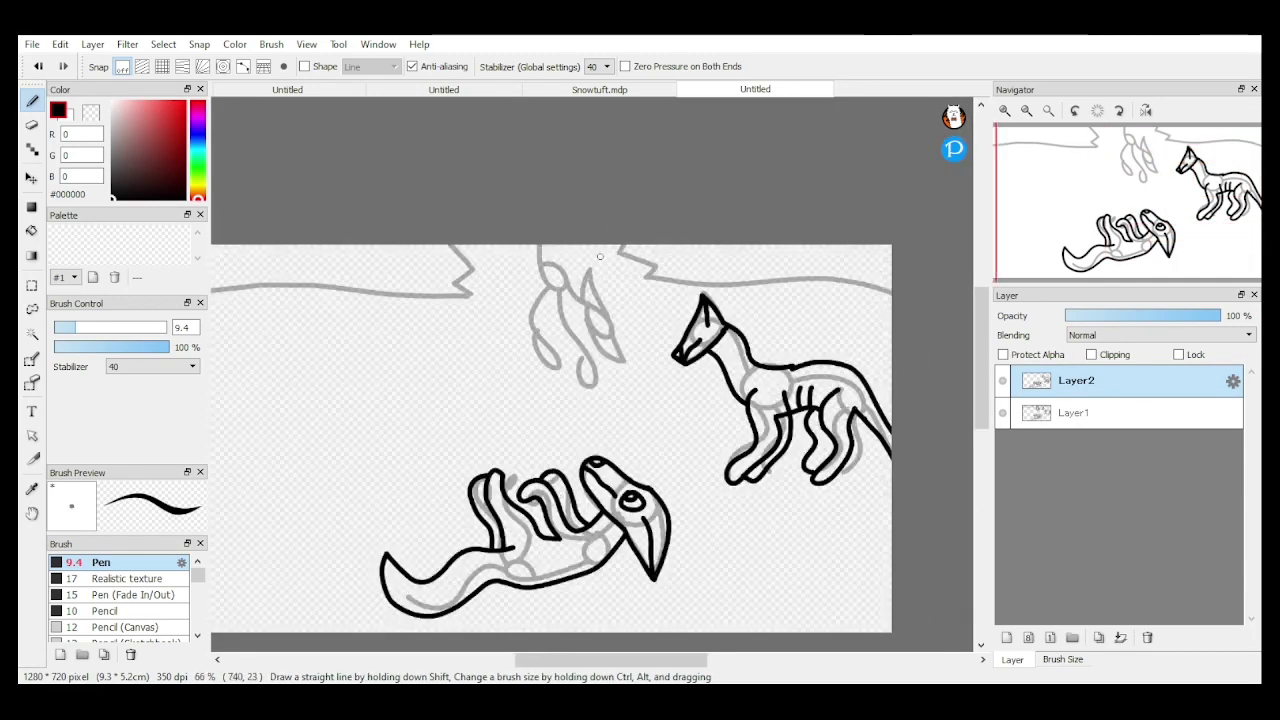
Step: Ink the upper animal's neck line, long pointed ear and downward-facing head over the sketch
{"action": "scroll", "coordinate": [600, 257], "scroll_direction": "up", "scroll_amount": 3}
{"action": "mouse_move", "coordinate": [511, 203]}
{"action": "left_mouse_down"}
{"action": "mouse_move", "coordinate": [558, 287]}
{"action": "mouse_move", "coordinate": [667, 419]}
{"action": "mouse_move", "coordinate": [657, 254]}
{"action": "mouse_move", "coordinate": [725, 452]}
{"action": "left_mouse_up"}
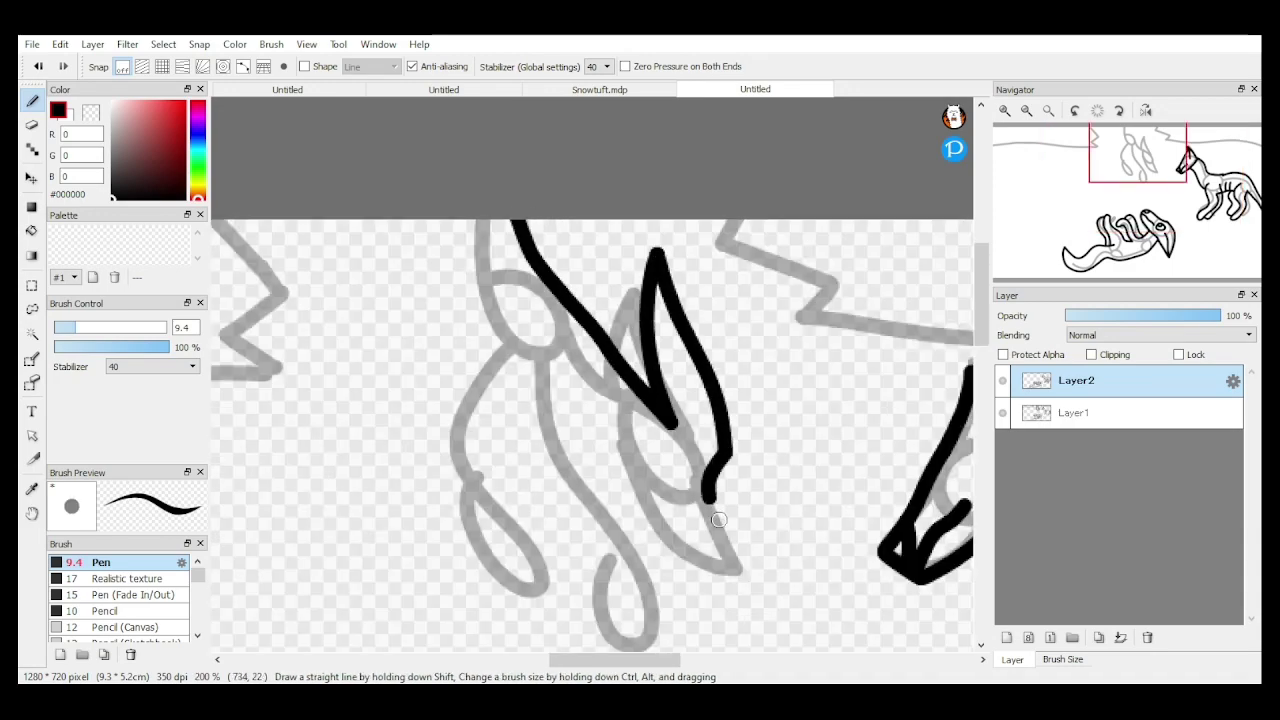
{"action": "mouse_move", "coordinate": [718, 519]}
{"action": "left_mouse_down"}
{"action": "mouse_move", "coordinate": [732, 567]}
{"action": "mouse_move", "coordinate": [626, 491]}
{"action": "mouse_move", "coordinate": [617, 443]}
{"action": "mouse_move", "coordinate": [654, 363]}
{"action": "left_mouse_up"}
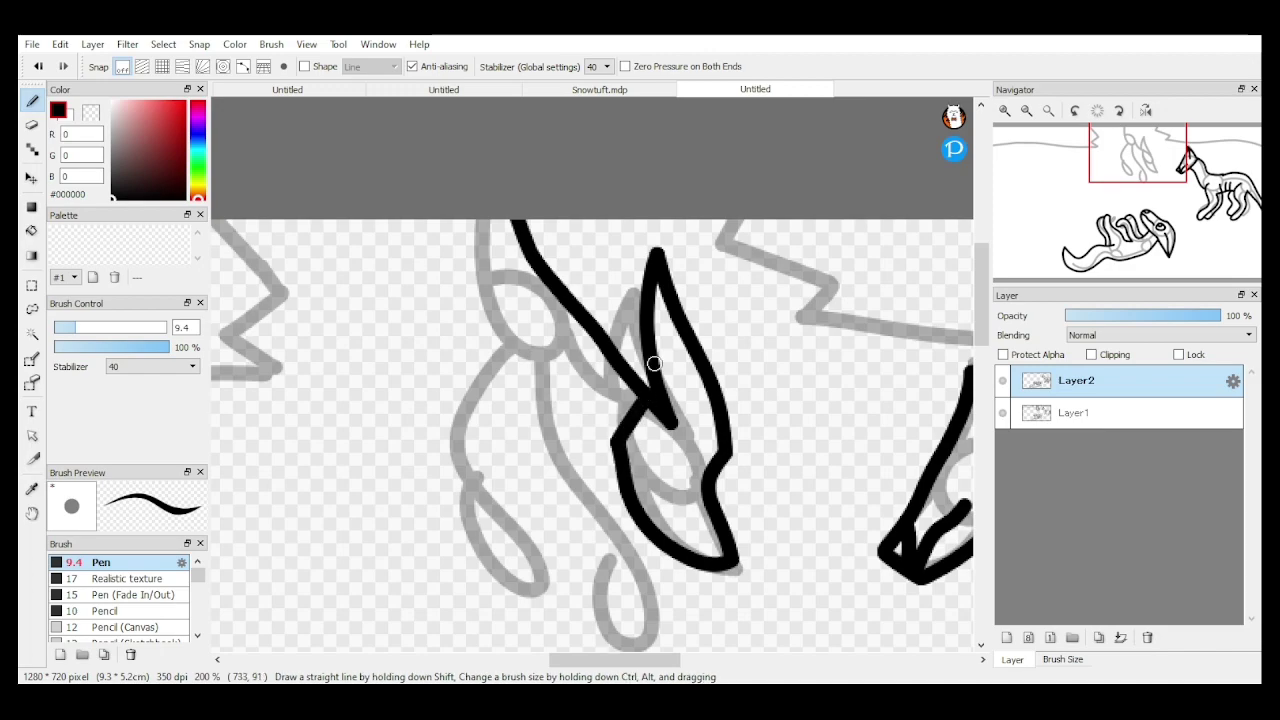
Step: Ink the upper animal's chest, belly, hind leg and both dangling front legs
{"action": "left_click_drag", "start_coordinate": [557, 398], "coordinate": [543, 331]}
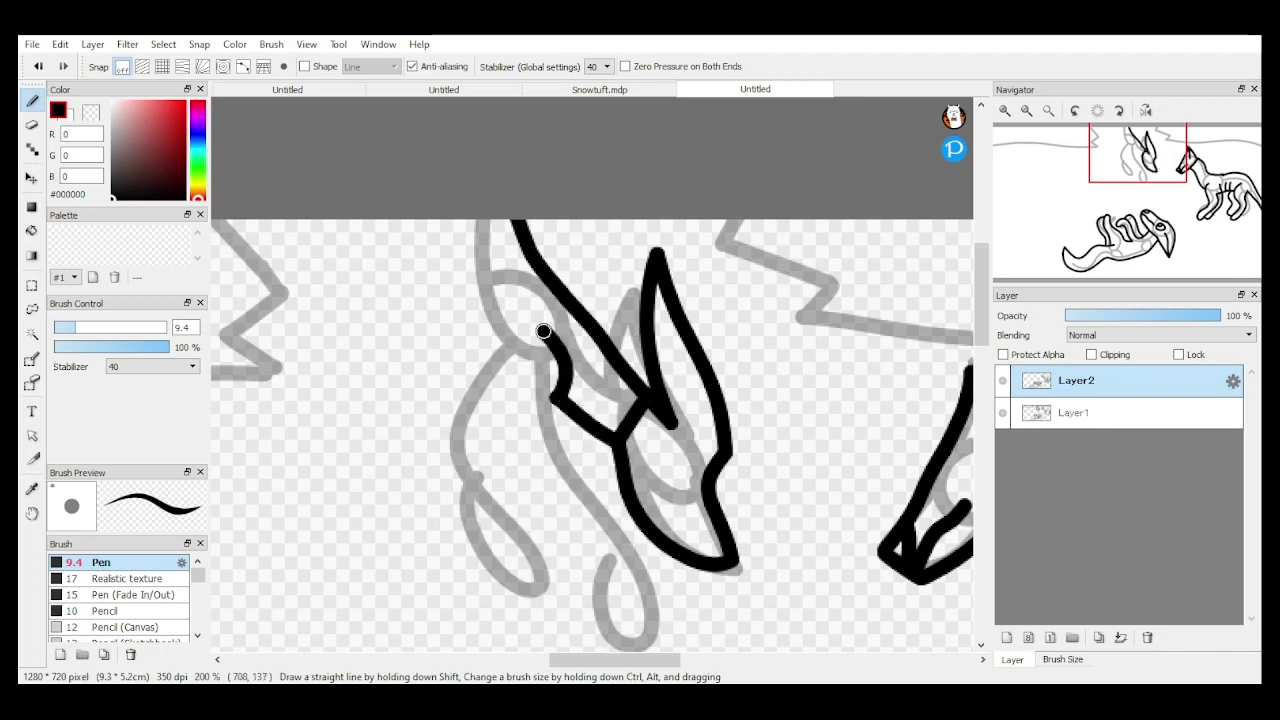
{"action": "mouse_move", "coordinate": [545, 411]}
{"action": "left_mouse_down"}
{"action": "mouse_move", "coordinate": [602, 523]}
{"action": "mouse_move", "coordinate": [577, 617]}
{"action": "mouse_move", "coordinate": [515, 511]}
{"action": "mouse_move", "coordinate": [491, 345]}
{"action": "mouse_move", "coordinate": [406, 262]}
{"action": "mouse_move", "coordinate": [476, 219]}
{"action": "left_mouse_up"}
{"action": "mouse_move", "coordinate": [336, 320]}
{"action": "left_mouse_down"}
{"action": "mouse_move", "coordinate": [342, 263]}
{"action": "mouse_move", "coordinate": [381, 192]}
{"action": "left_mouse_up"}
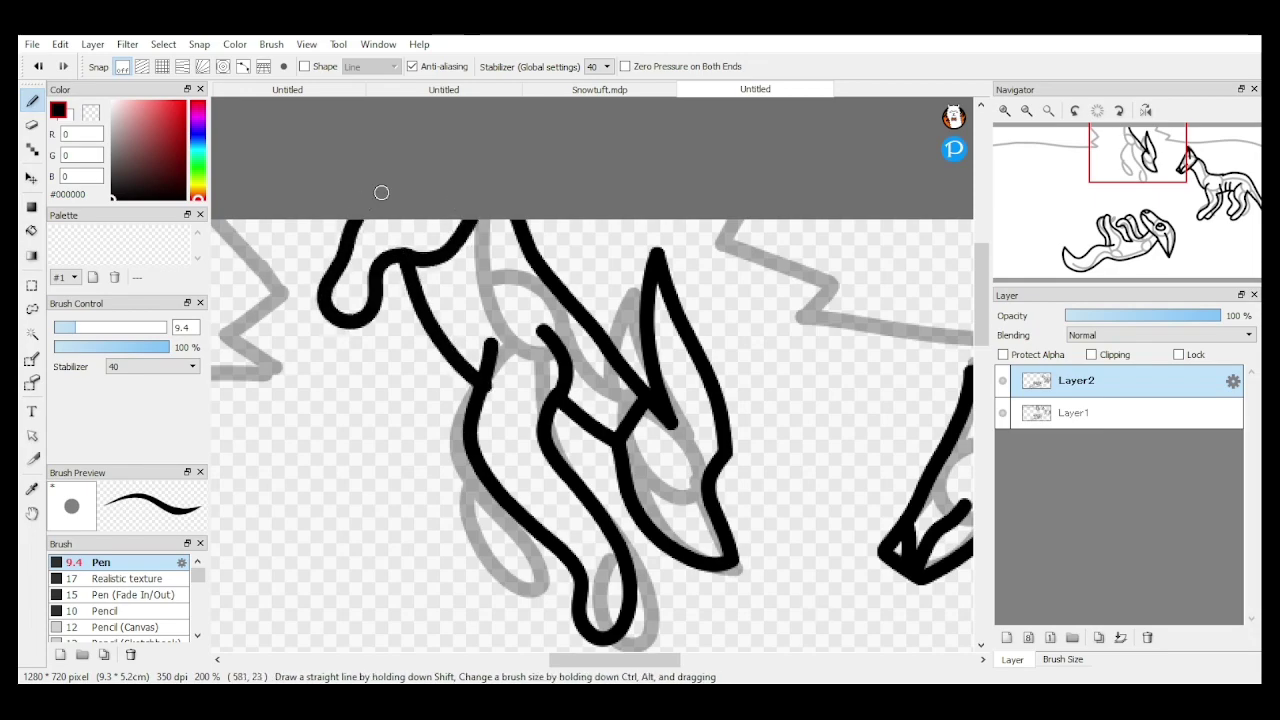
{"action": "scroll", "coordinate": [440, 192], "scroll_direction": "down", "scroll_amount": 2}
{"action": "scroll", "coordinate": [450, 261], "scroll_direction": "up", "scroll_amount": 2}
{"action": "mouse_move", "coordinate": [450, 298]}
{"action": "left_mouse_down"}
{"action": "mouse_move", "coordinate": [437, 407]}
{"action": "mouse_move", "coordinate": [476, 599]}
{"action": "mouse_move", "coordinate": [518, 555]}
{"action": "mouse_move", "coordinate": [511, 444]}
{"action": "left_mouse_up"}
{"action": "scroll", "coordinate": [511, 443], "scroll_direction": "down", "scroll_amount": 2}
Step: Draw the eye and nose on the upper animal's head
{"action": "scroll", "coordinate": [564, 415], "scroll_direction": "up", "scroll_amount": 4}
{"action": "mouse_move", "coordinate": [640, 379]}
{"action": "left_mouse_down"}
{"action": "mouse_move", "coordinate": [620, 474]}
{"action": "mouse_move", "coordinate": [689, 423]}
{"action": "mouse_move", "coordinate": [637, 391]}
{"action": "left_mouse_up"}
{"action": "left_click_drag", "start_coordinate": [751, 558], "coordinate": [744, 616]}
{"action": "scroll", "coordinate": [606, 496], "scroll_direction": "down", "scroll_amount": 6}
{"action": "scroll", "coordinate": [430, 505], "scroll_direction": "up", "scroll_amount": 2}
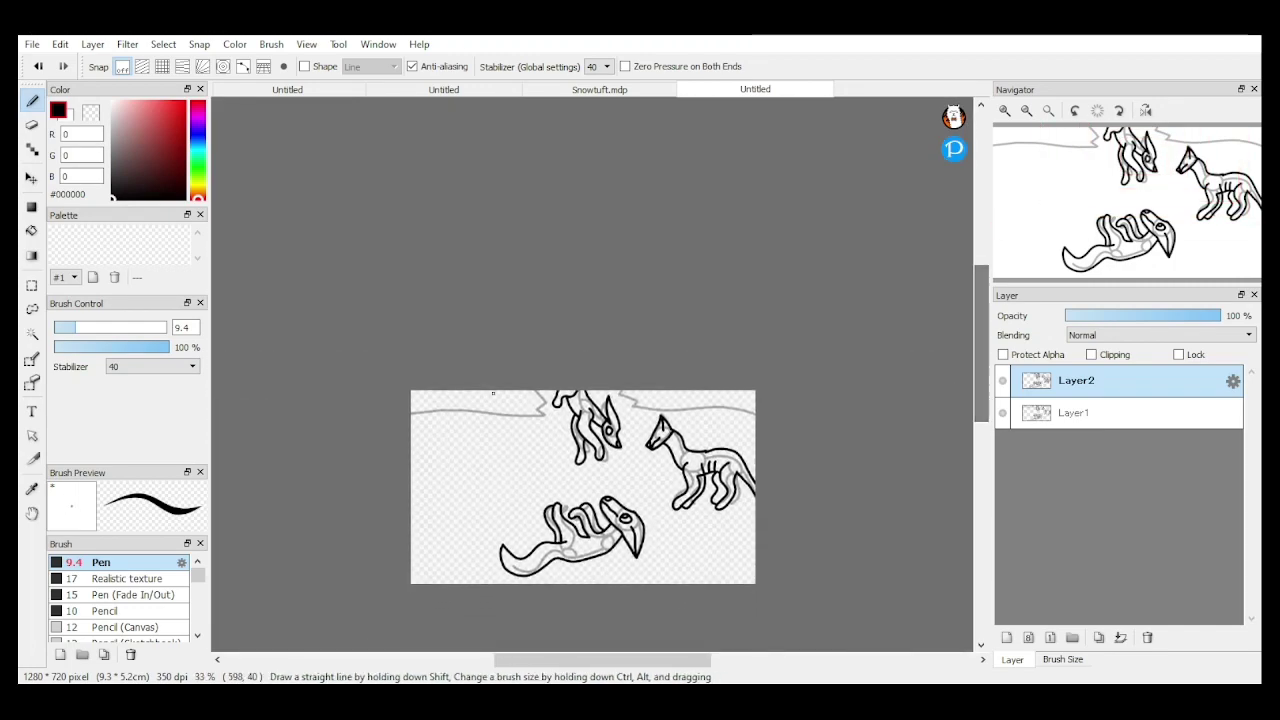
Step: Ink the wavy ground line on both sides of the upper animal, ending each side in a jagged broken edge
{"action": "left_click_drag", "start_coordinate": [392, 429], "coordinate": [557, 428]}
{"action": "left_click_drag", "start_coordinate": [655, 436], "coordinate": [643, 384]}
{"action": "scroll", "coordinate": [873, 412], "scroll_direction": "down", "scroll_amount": 2}
{"action": "left_click_drag", "start_coordinate": [500, 660], "coordinate": [586, 660]}
{"action": "scroll", "coordinate": [516, 401], "scroll_direction": "up", "scroll_amount": 4}
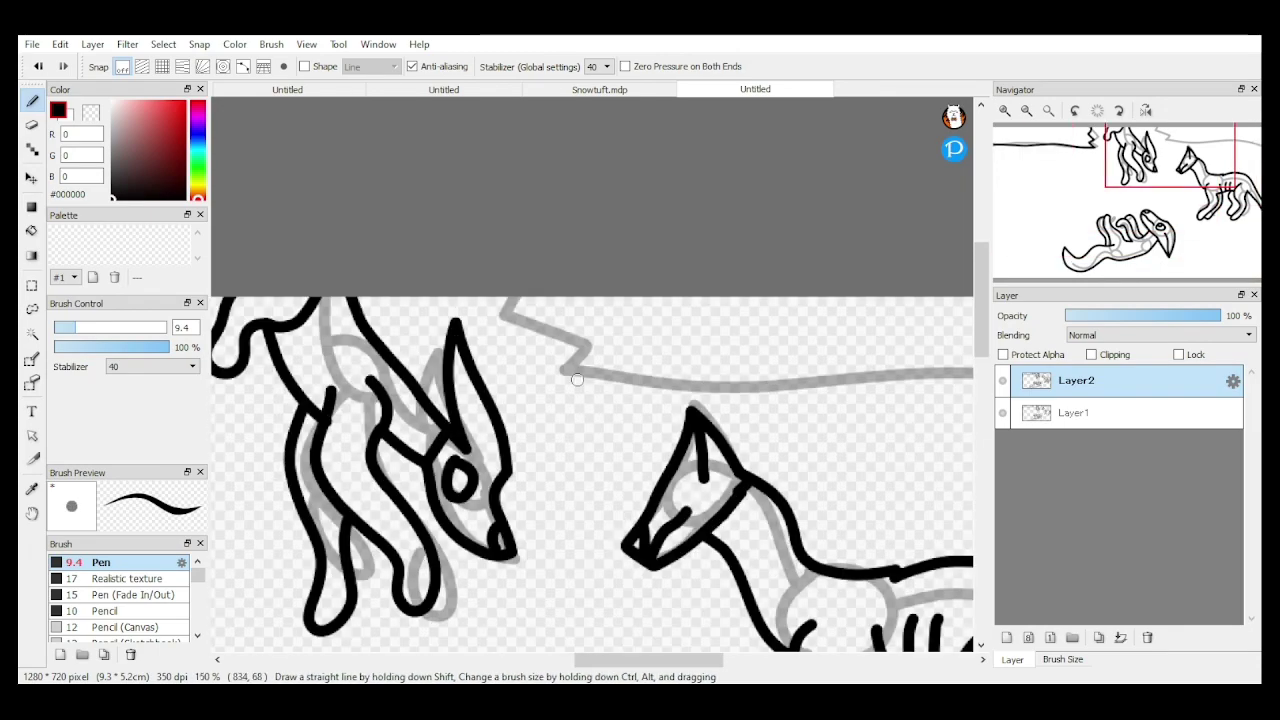
{"action": "left_click_drag", "start_coordinate": [551, 332], "coordinate": [573, 369]}
{"action": "left_click_drag", "start_coordinate": [691, 346], "coordinate": [972, 378]}
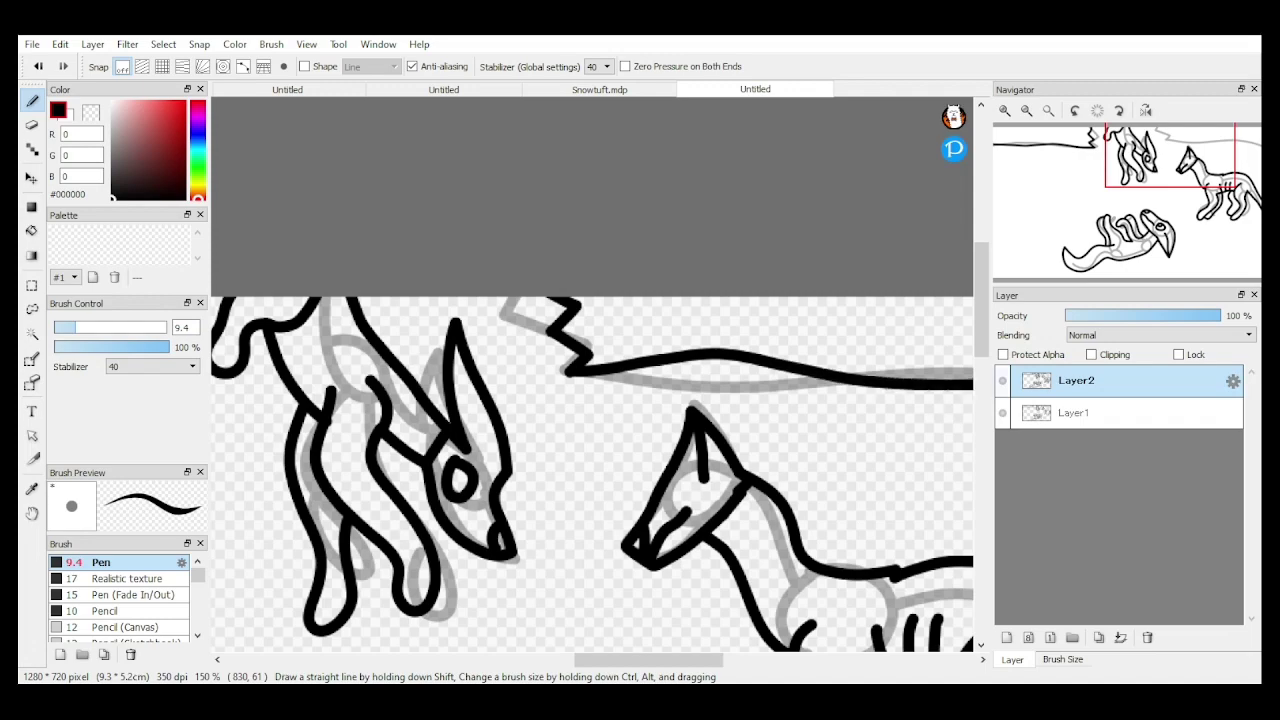
Step: Draw a small triangular fragment and two diamond-shaped fragments falling near the broken ground edges
{"action": "scroll", "coordinate": [782, 396], "scroll_direction": "down", "scroll_amount": 3}
{"action": "scroll", "coordinate": [497, 430], "scroll_direction": "up", "scroll_amount": 3}
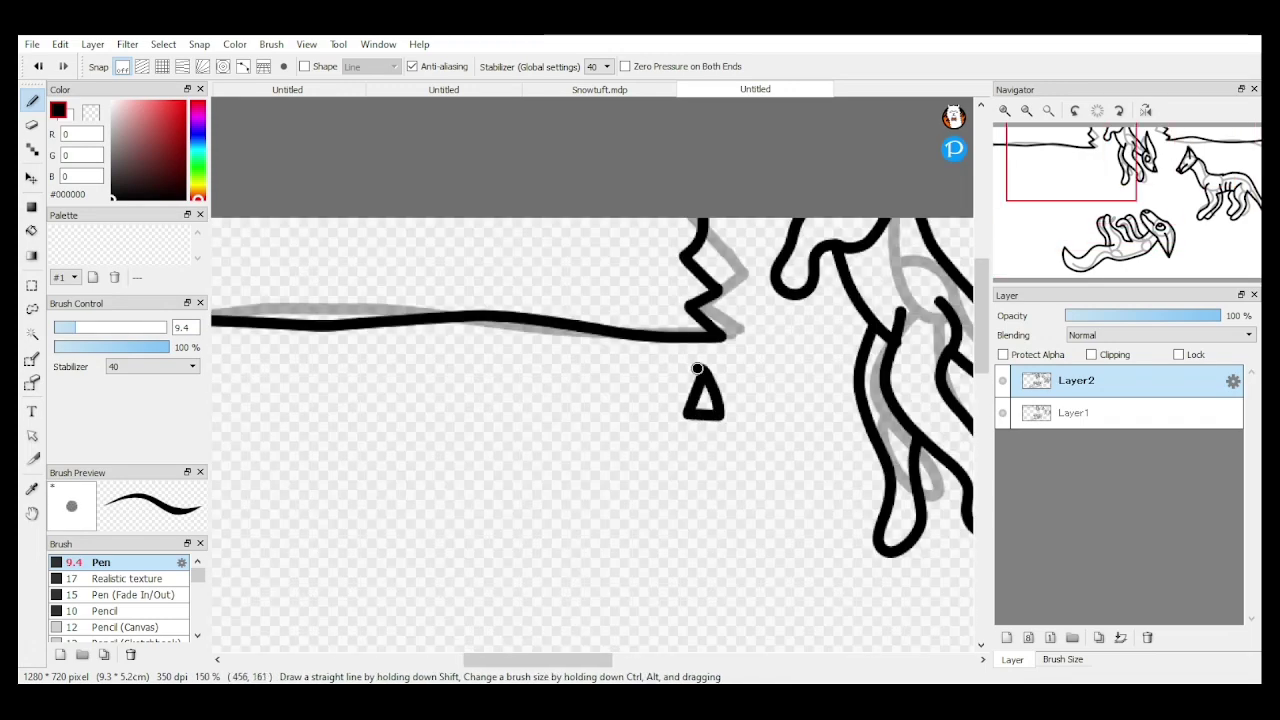
{"action": "scroll", "coordinate": [697, 369], "scroll_direction": "down", "scroll_amount": 4}
{"action": "scroll", "coordinate": [814, 306], "scroll_direction": "up", "scroll_amount": 5}
{"action": "left_click_drag", "start_coordinate": [792, 295], "coordinate": [841, 321]}
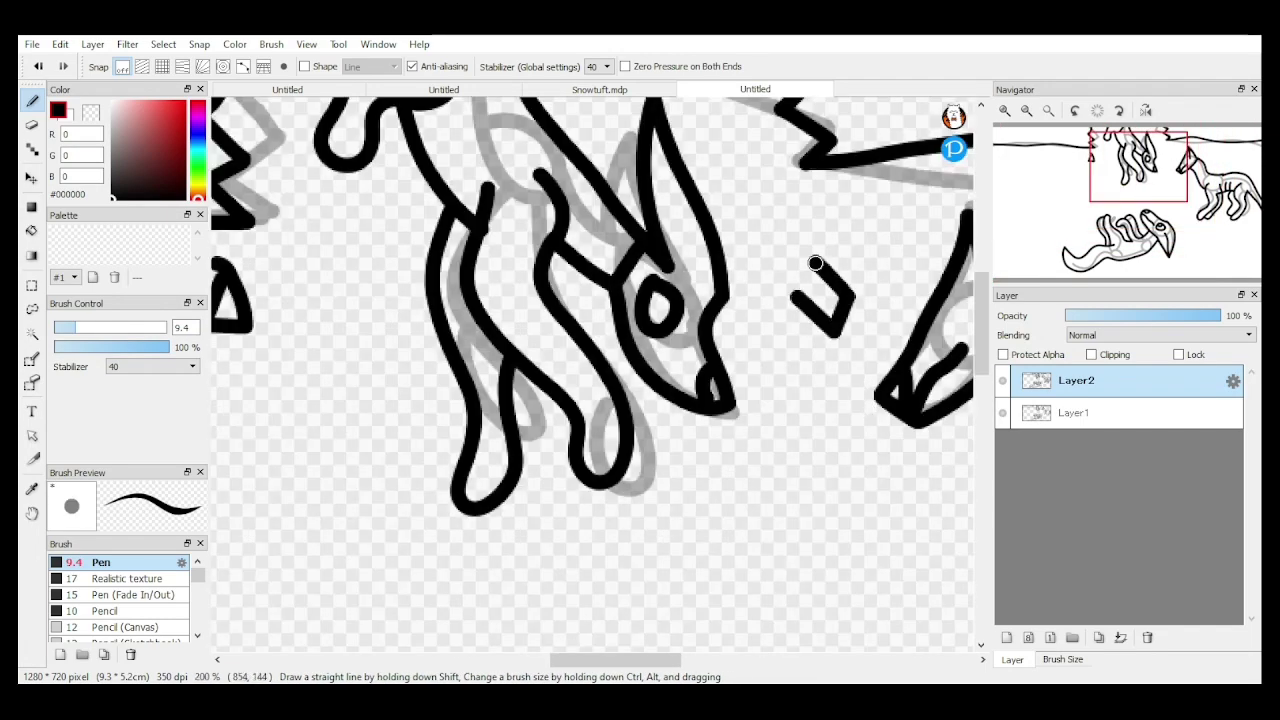
{"action": "scroll", "coordinate": [793, 294], "scroll_direction": "down", "scroll_amount": 4}
{"action": "mouse_move", "coordinate": [816, 263]}
{"action": "left_mouse_down"}
{"action": "mouse_move", "coordinate": [797, 291]}
{"action": "mouse_move", "coordinate": [773, 282]}
{"action": "mouse_move", "coordinate": [801, 304]}
{"action": "mouse_move", "coordinate": [824, 289]}
{"action": "mouse_move", "coordinate": [795, 252]}
{"action": "left_mouse_up"}
{"action": "scroll", "coordinate": [792, 250], "scroll_direction": "up", "scroll_amount": 4}
{"action": "scroll", "coordinate": [795, 252], "scroll_direction": "down", "scroll_amount": 4}
{"action": "scroll", "coordinate": [875, 325], "scroll_direction": "up", "scroll_amount": 2}
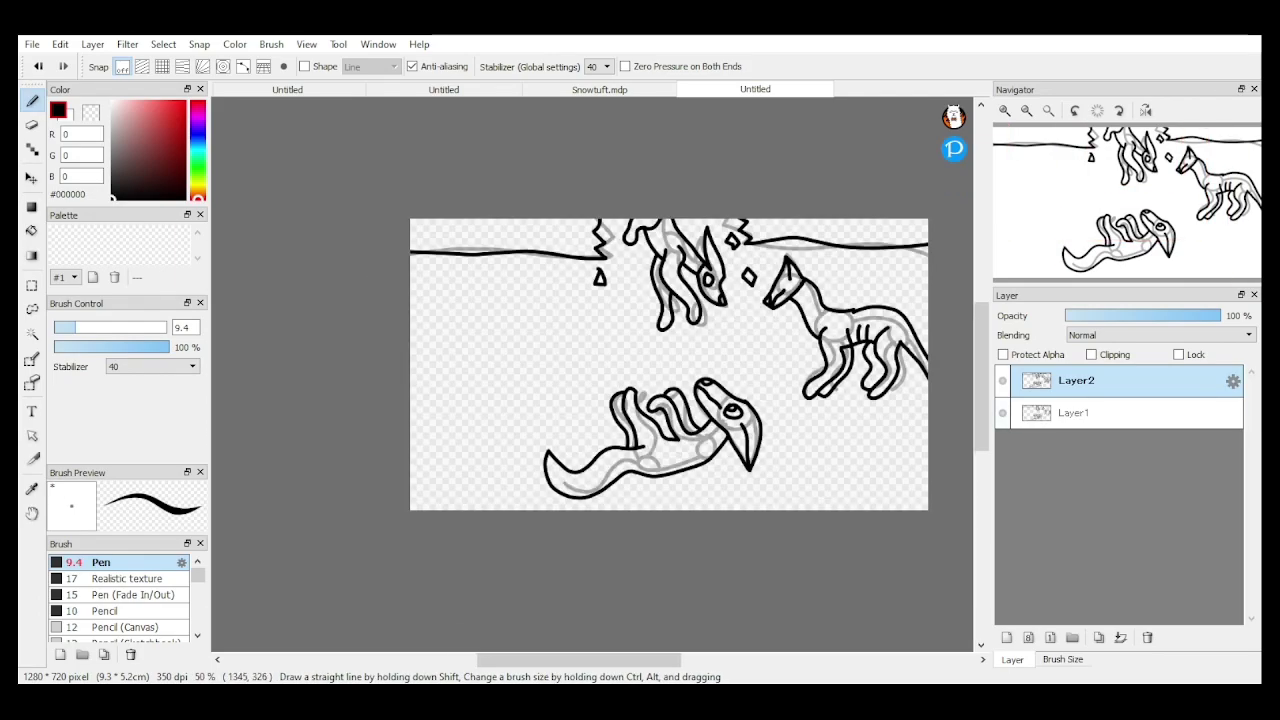
Step: Hide the sketch on Layer1 and add a new layer directly beneath the line art on Layer2
{"action": "left_click", "coordinate": [1003, 413]}
{"action": "left_click", "coordinate": [1007, 637]}
{"action": "left_click_drag", "start_coordinate": [1095, 381], "coordinate": [1095, 421]}
Step: Fill the standing animal's body and head with dusty pink #CAA19F using the Bucket tool
{"action": "left_click", "coordinate": [125, 122]}
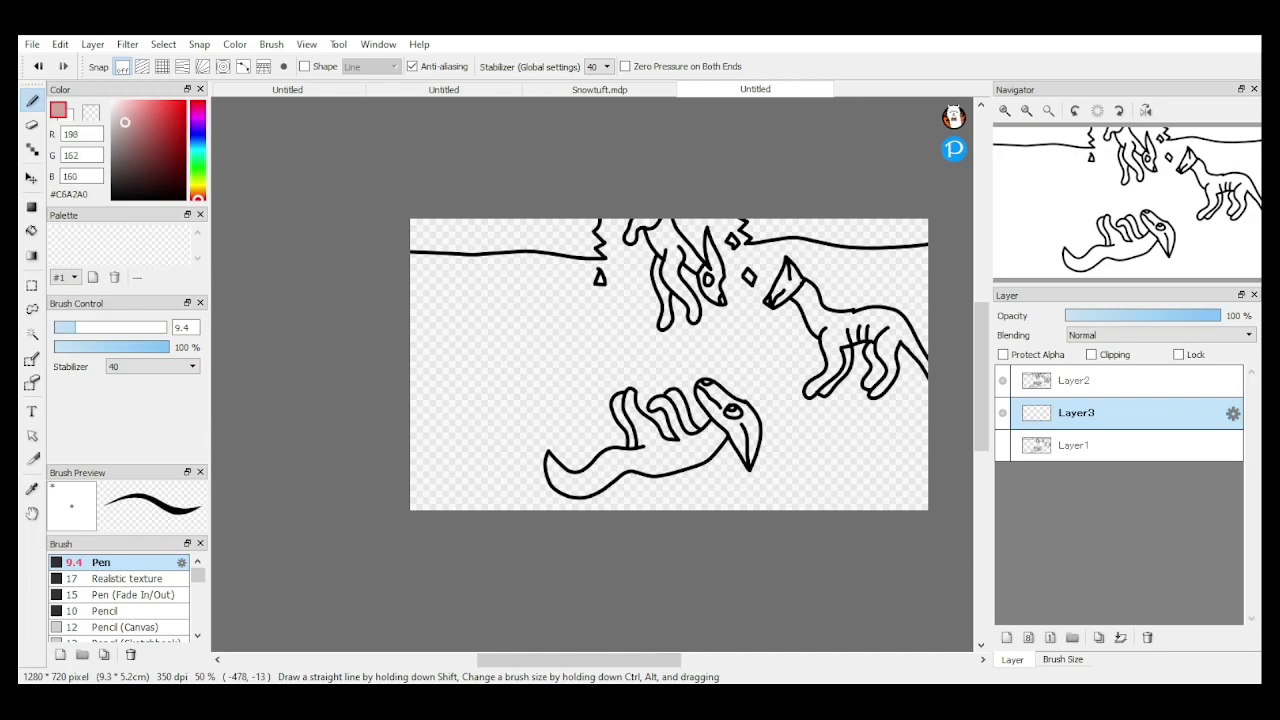
{"action": "left_click", "coordinate": [127, 120]}
{"action": "left_click", "coordinate": [31, 230]}
{"action": "scroll", "coordinate": [780, 346], "scroll_direction": "up", "scroll_amount": 2}
{"action": "left_click", "coordinate": [880, 300]}
{"action": "left_click", "coordinate": [790, 225]}
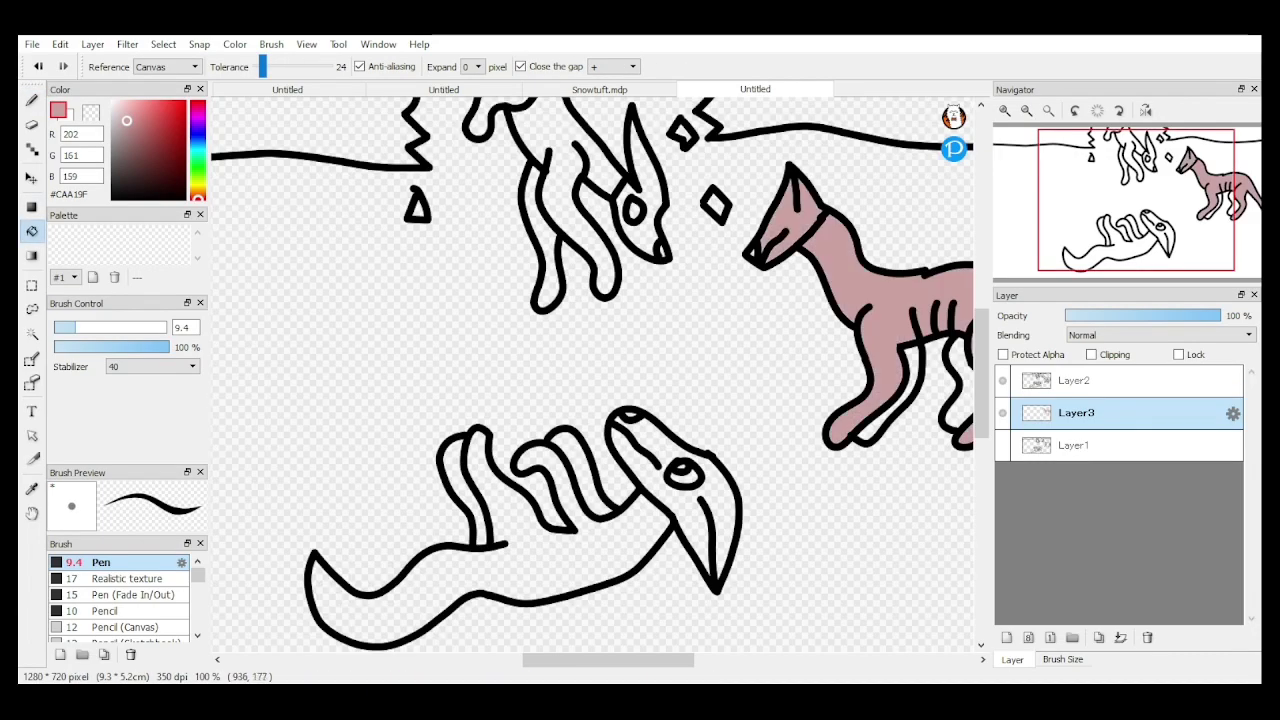
Step: Fill the standing animal's far front and hind legs with the same dusty pink
{"action": "scroll", "coordinate": [798, 236], "scroll_direction": "down", "scroll_amount": 3}
{"action": "scroll", "coordinate": [880, 270], "scroll_direction": "up", "scroll_amount": 5}
{"action": "left_click", "coordinate": [764, 366]}
{"action": "left_click", "coordinate": [643, 322]}
{"action": "scroll", "coordinate": [573, 270], "scroll_direction": "down", "scroll_amount": 1}
{"action": "left_click", "coordinate": [572, 392]}
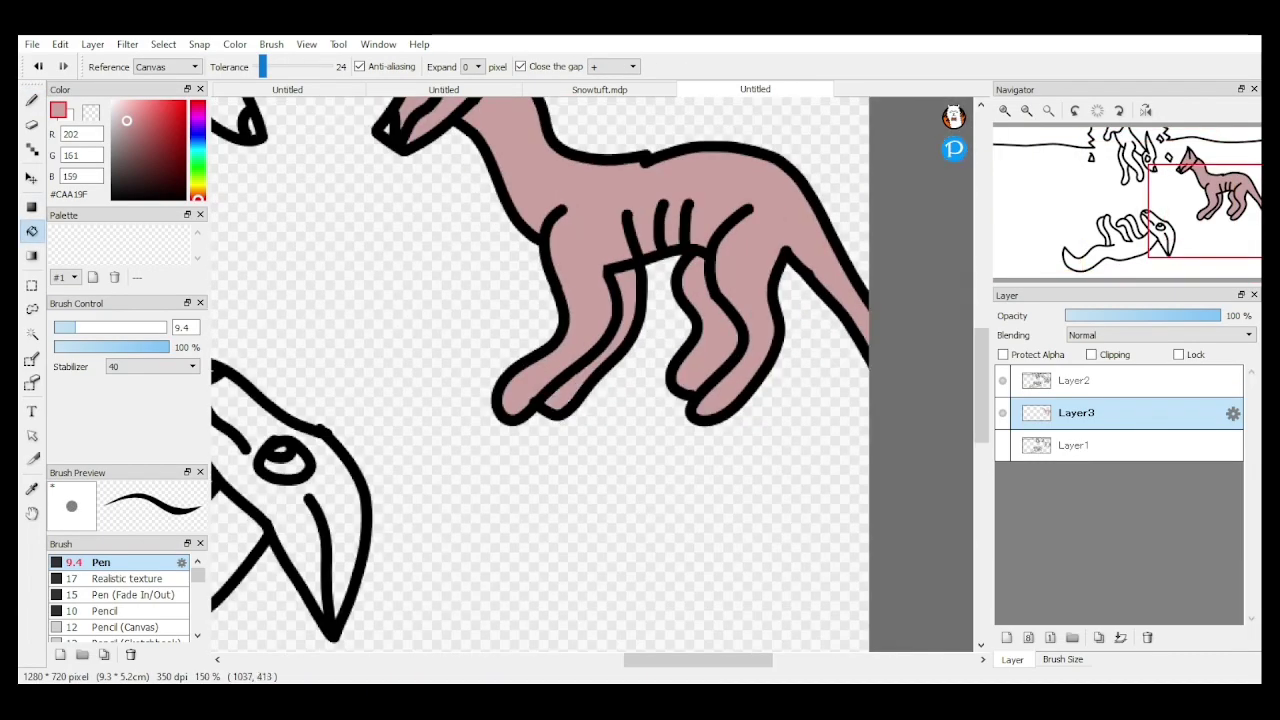
Step: Paint the unfilled gap in the standing animal's nose with dusty pink #CAA19F using the Pen
{"action": "scroll", "coordinate": [435, 390], "scroll_direction": "down", "scroll_amount": 2}
{"action": "scroll", "coordinate": [435, 390], "scroll_direction": "up", "scroll_amount": 5}
{"action": "key", "text": "b"}
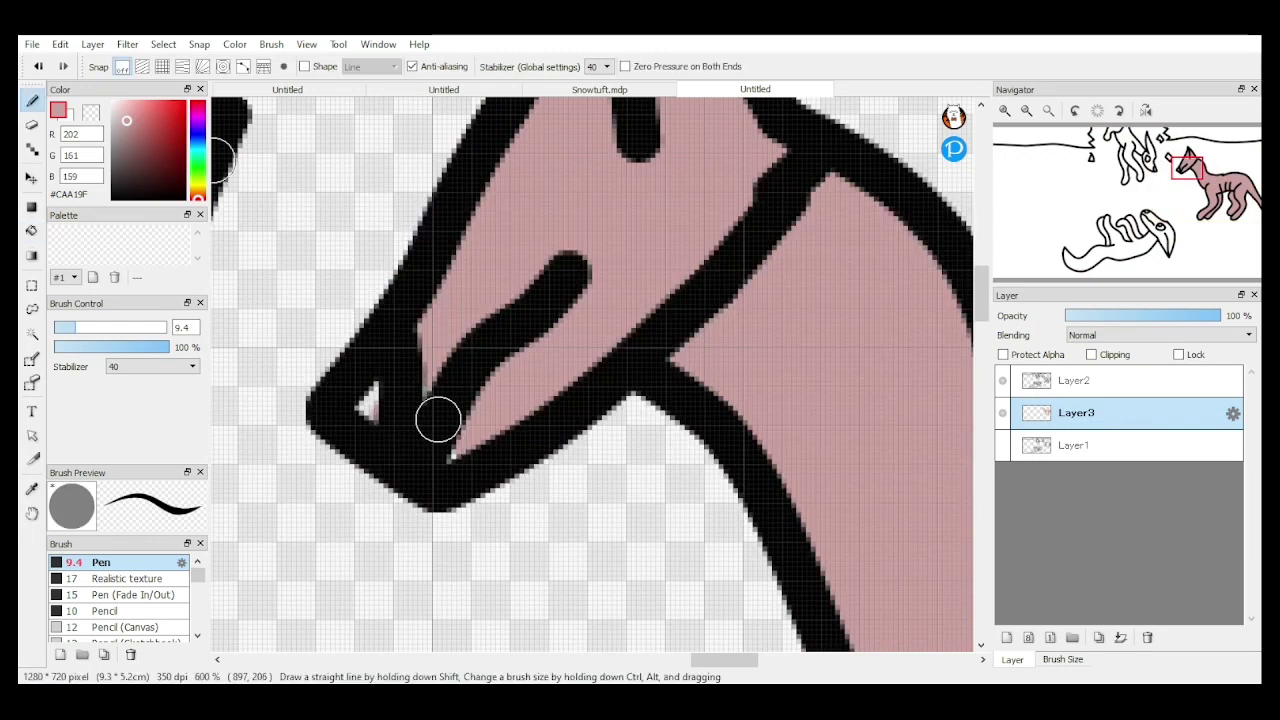
{"action": "left_click_drag", "start_coordinate": [361, 392], "coordinate": [363, 414]}
{"action": "scroll", "coordinate": [637, 204], "scroll_direction": "down", "scroll_amount": 3}
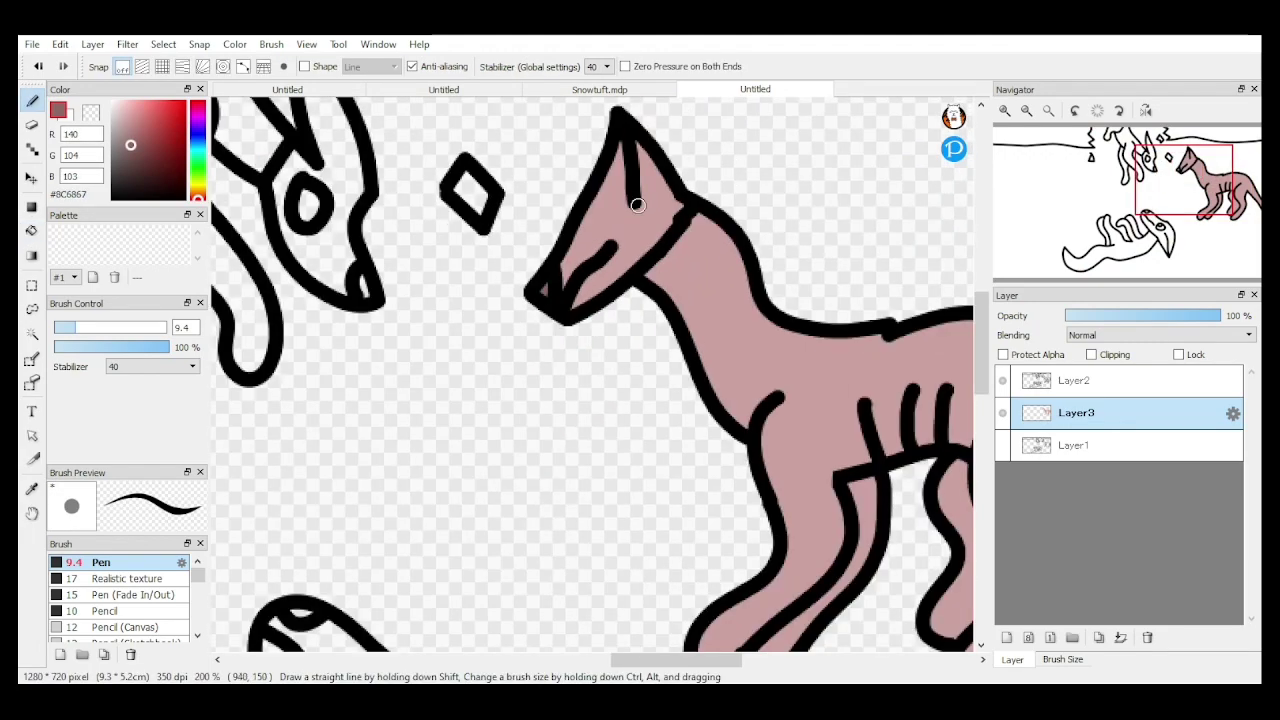
Step: Color the standing animal's inner ear and outline and fill a wavy saddle marking along its back in brownish pink #8C6867
{"action": "key", "text": "g"}
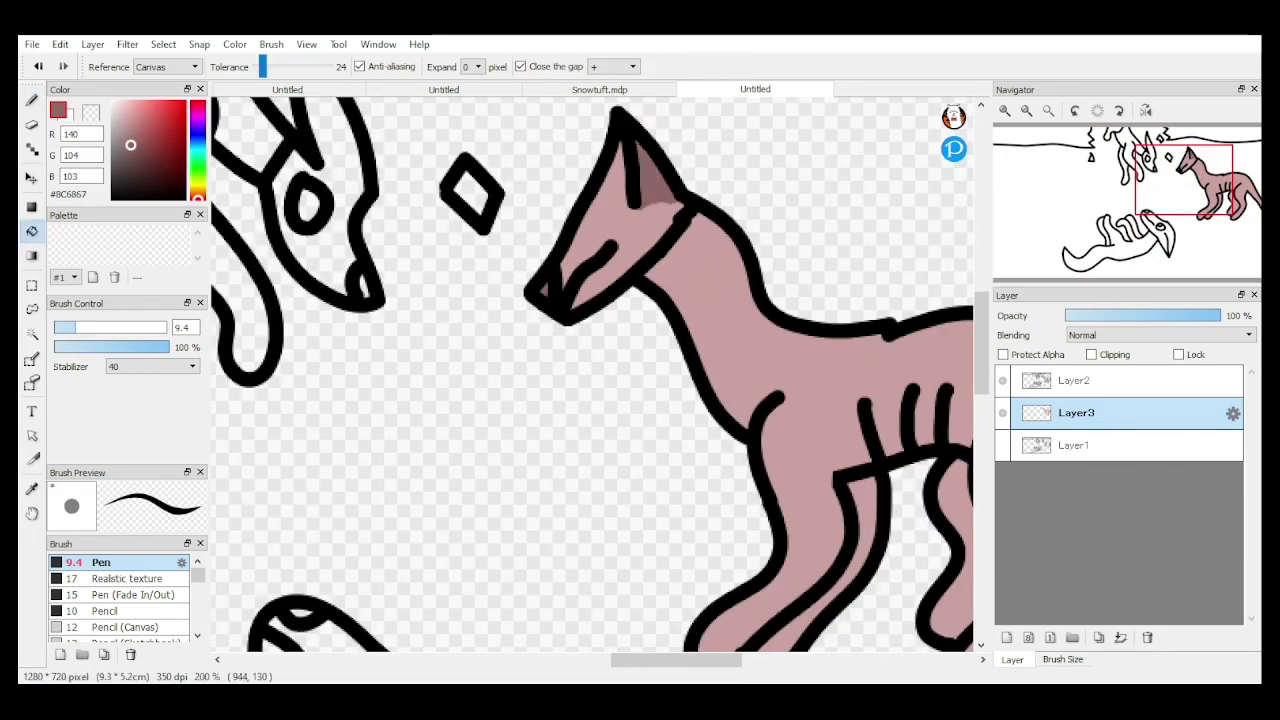
{"action": "scroll", "coordinate": [512, 197], "scroll_direction": "down", "scroll_amount": 3}
{"action": "scroll", "coordinate": [512, 197], "scroll_direction": "up", "scroll_amount": 1}
{"action": "key", "text": "b"}
{"action": "scroll", "coordinate": [512, 197], "scroll_direction": "up", "scroll_amount": 4}
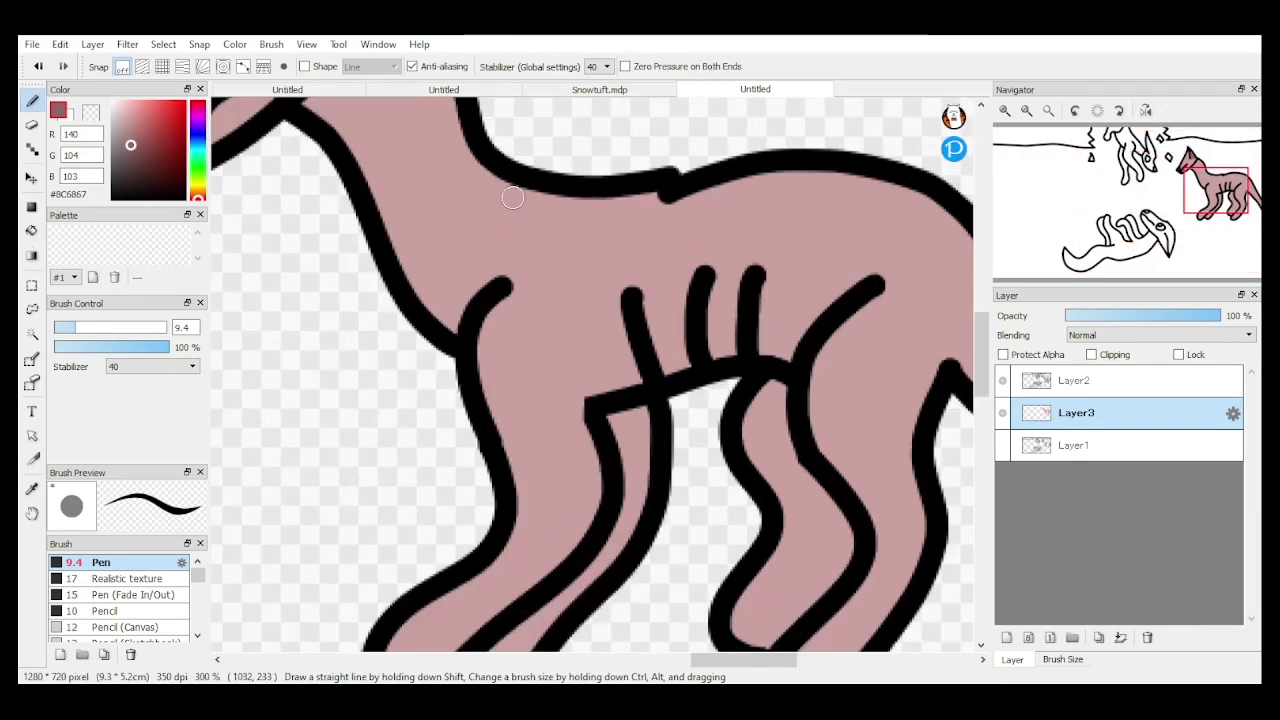
{"action": "mouse_move", "coordinate": [512, 197]}
{"action": "left_mouse_down"}
{"action": "mouse_move", "coordinate": [600, 286]}
{"action": "mouse_move", "coordinate": [691, 228]}
{"action": "mouse_move", "coordinate": [832, 258]}
{"action": "mouse_move", "coordinate": [930, 198]}
{"action": "left_mouse_up"}
{"action": "key", "text": "g"}
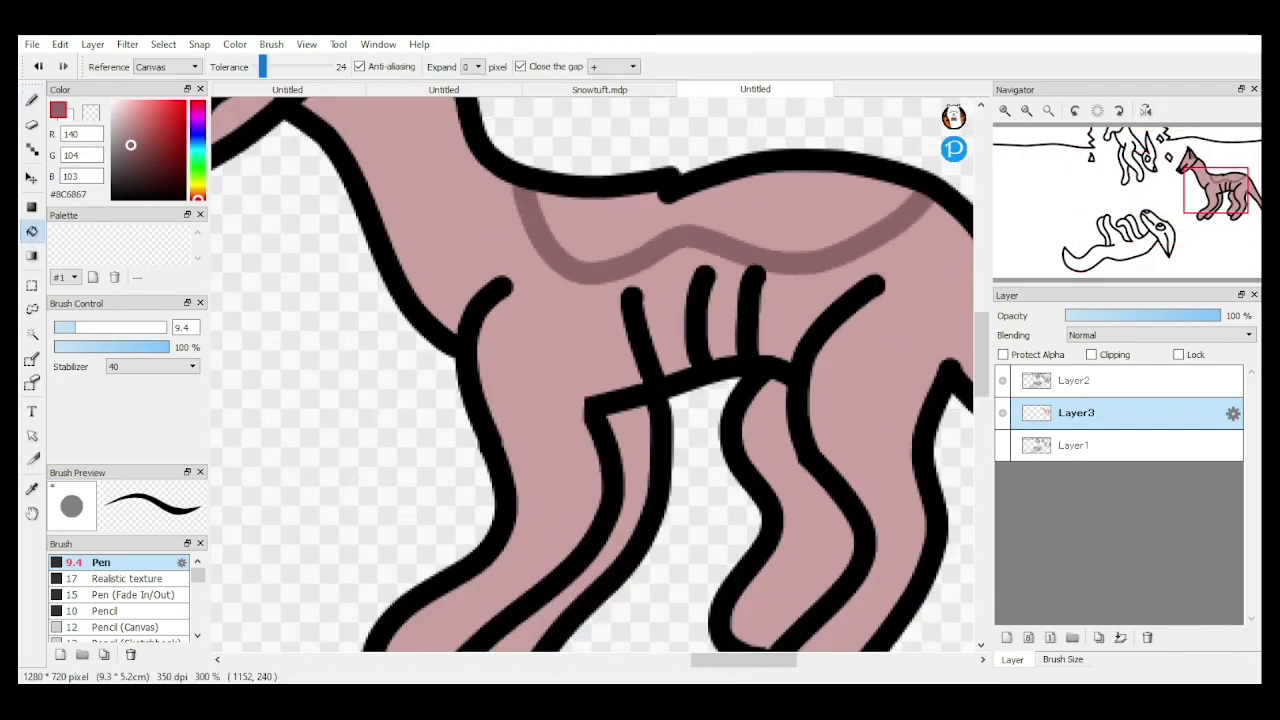
{"action": "left_click", "coordinate": [797, 214]}
{"action": "scroll", "coordinate": [797, 212], "scroll_direction": "down", "scroll_amount": 4}
Step: Fill the falling animal's body, head, ear and legs with medium gray #9F9F9F
{"action": "left_click_drag", "start_coordinate": [127, 135], "coordinate": [112, 138]}
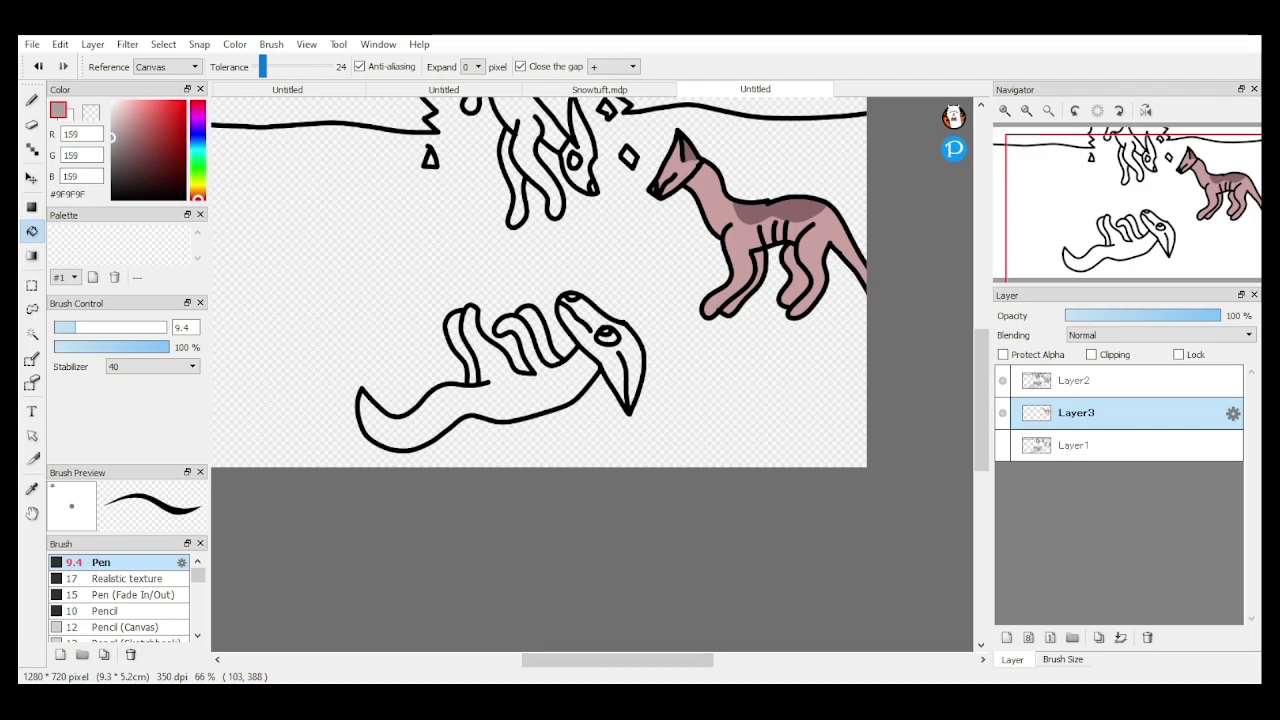
{"action": "scroll", "coordinate": [452, 117], "scroll_direction": "up", "scroll_amount": 1}
{"action": "scroll", "coordinate": [544, 135], "scroll_direction": "down", "scroll_amount": 3}
{"action": "scroll", "coordinate": [544, 125], "scroll_direction": "up", "scroll_amount": 3}
{"action": "left_click", "coordinate": [558, 134]}
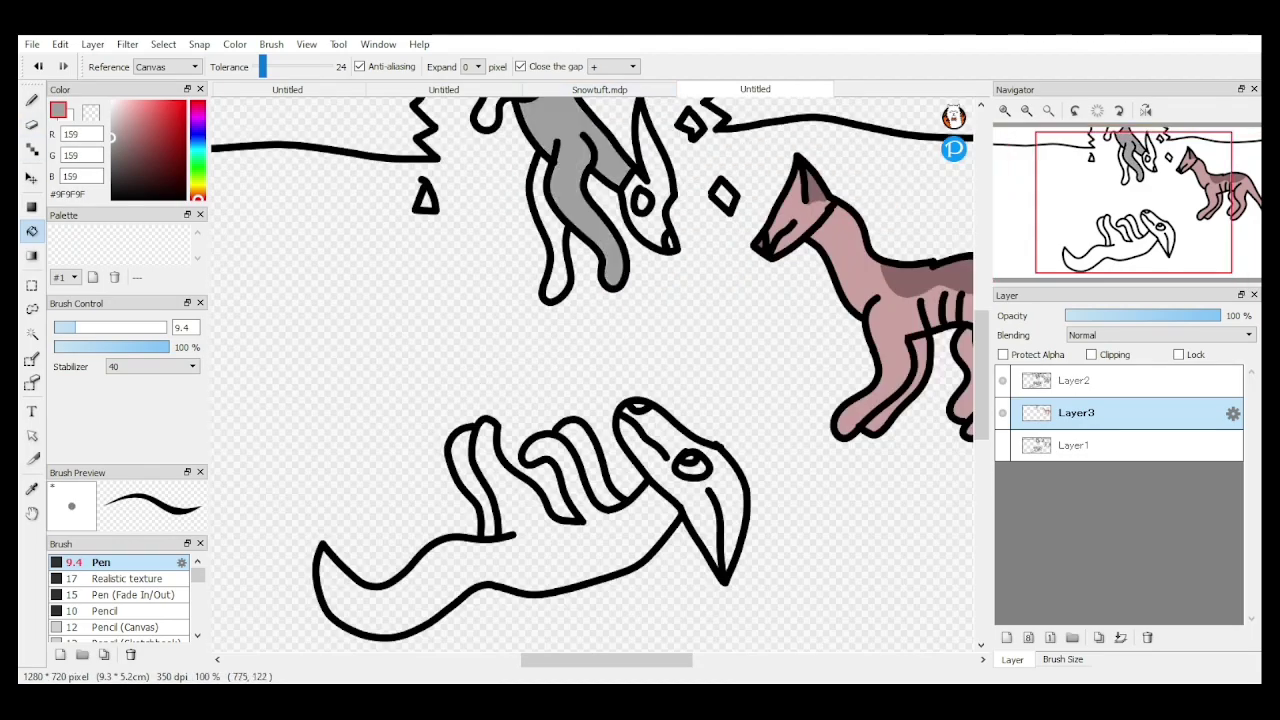
{"action": "left_click", "coordinate": [655, 228]}
{"action": "left_click", "coordinate": [555, 242]}
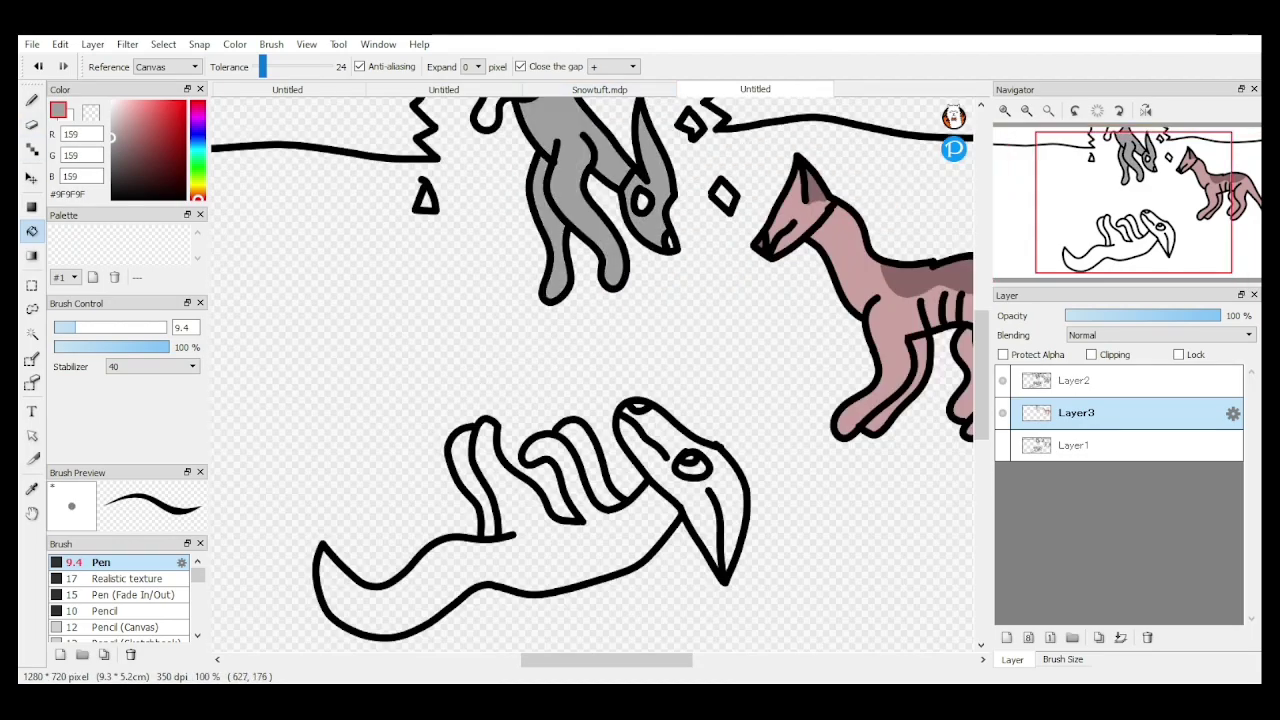
{"action": "scroll", "coordinate": [575, 173], "scroll_direction": "down", "scroll_amount": 2}
{"action": "left_click_drag", "start_coordinate": [982, 400], "coordinate": [982, 350]}
{"action": "scroll", "coordinate": [580, 340], "scroll_direction": "up", "scroll_amount": 2}
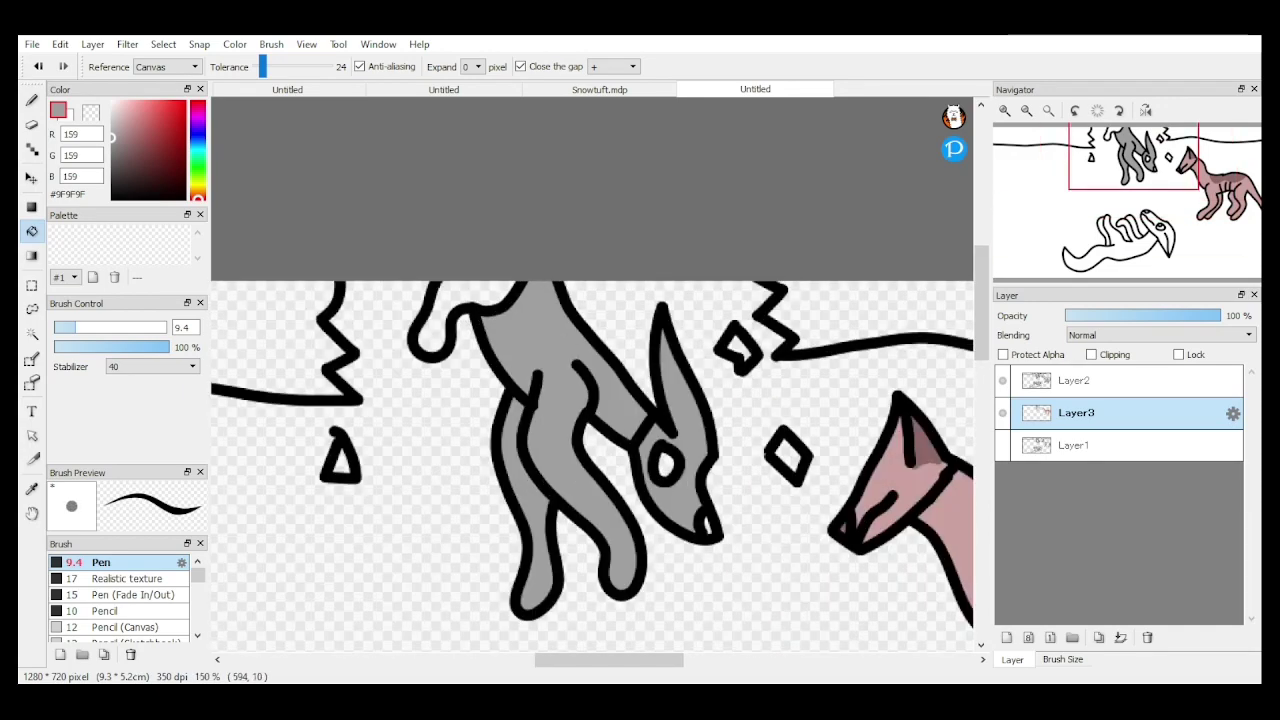
Step: Paint the falling animal's belly and neck underside light gray #C4C4C4 and add matching stripes across its ear
{"action": "left_click", "coordinate": [112, 123]}
{"action": "left_click", "coordinate": [32, 100]}
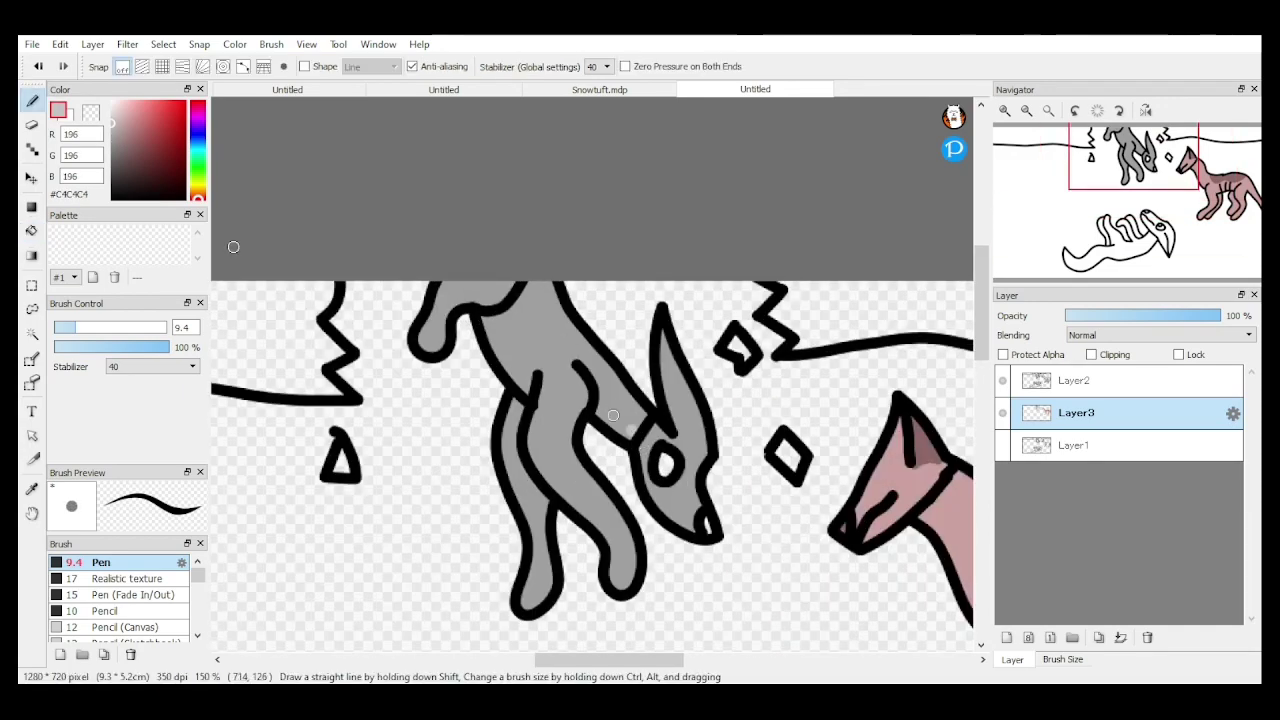
{"action": "left_click_drag", "start_coordinate": [634, 433], "coordinate": [597, 401]}
{"action": "left_click_drag", "start_coordinate": [499, 320], "coordinate": [490, 308]}
{"action": "key", "text": "g"}
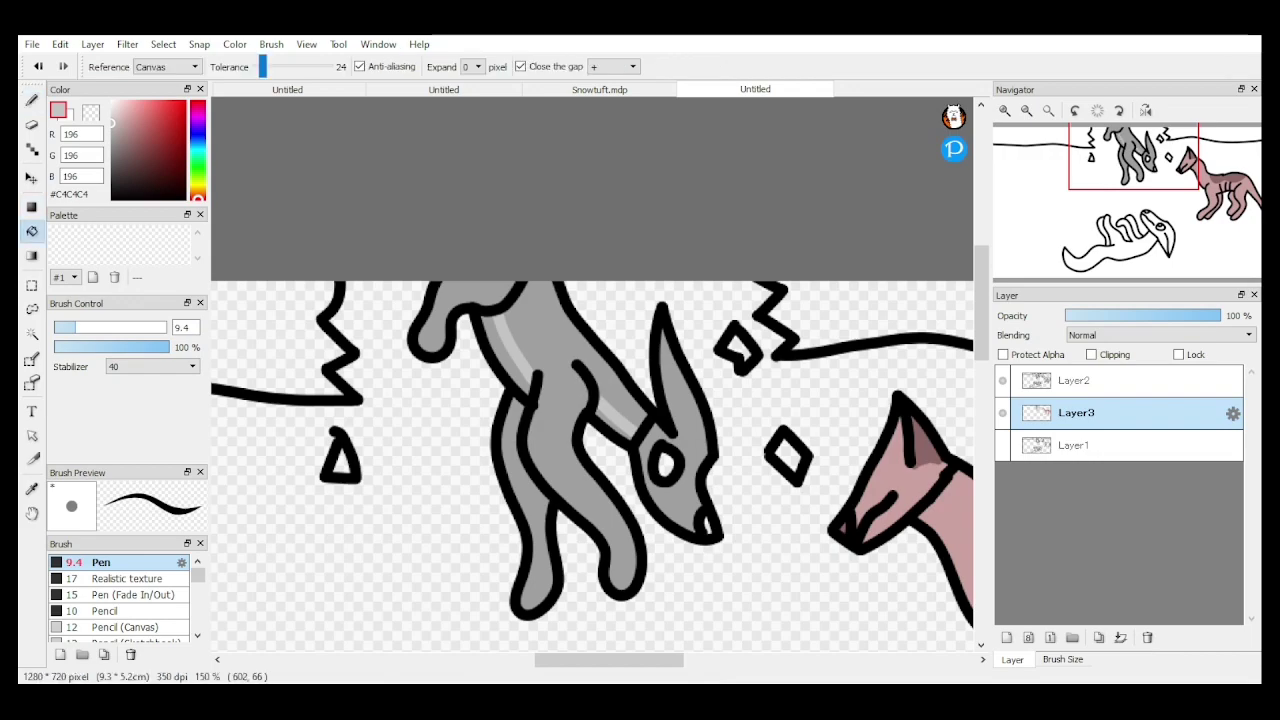
{"action": "key", "text": "b"}
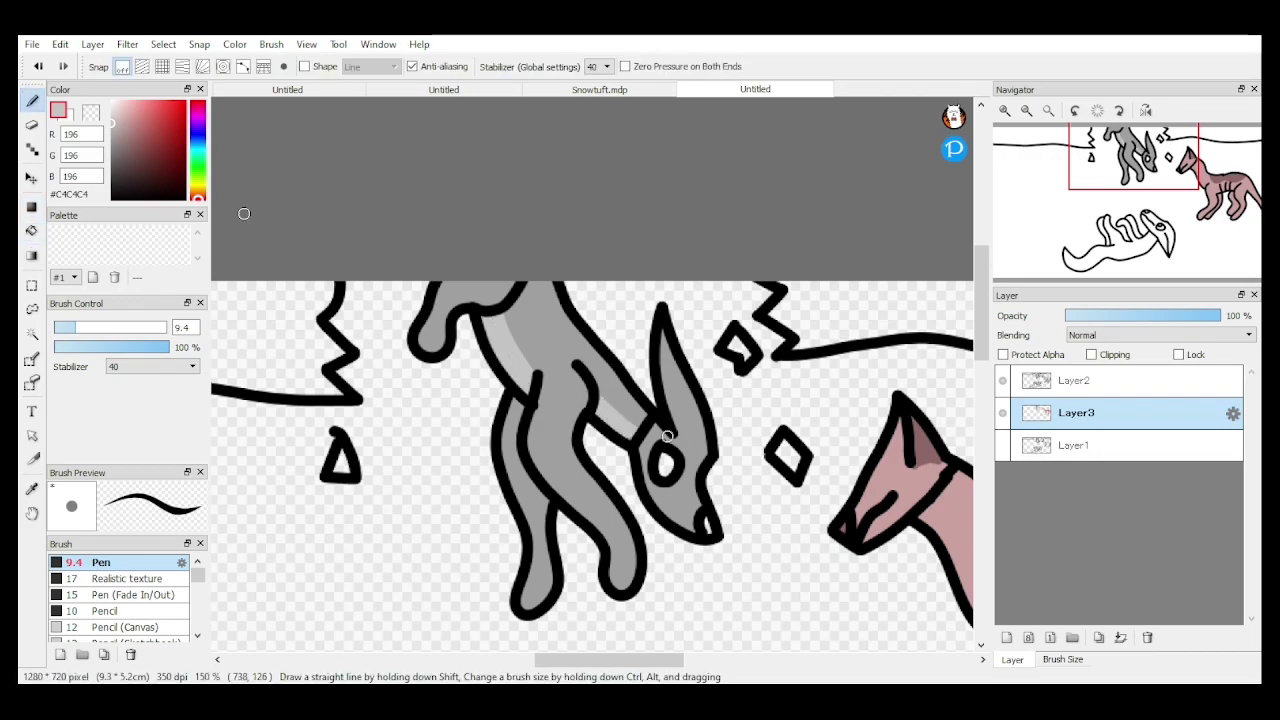
{"action": "mouse_move", "coordinate": [667, 436]}
{"action": "left_mouse_down"}
{"action": "mouse_move", "coordinate": [678, 387]}
{"action": "mouse_move", "coordinate": [661, 388]}
{"action": "mouse_move", "coordinate": [677, 380]}
{"action": "mouse_move", "coordinate": [682, 406]}
{"action": "mouse_move", "coordinate": [666, 350]}
{"action": "left_mouse_up"}
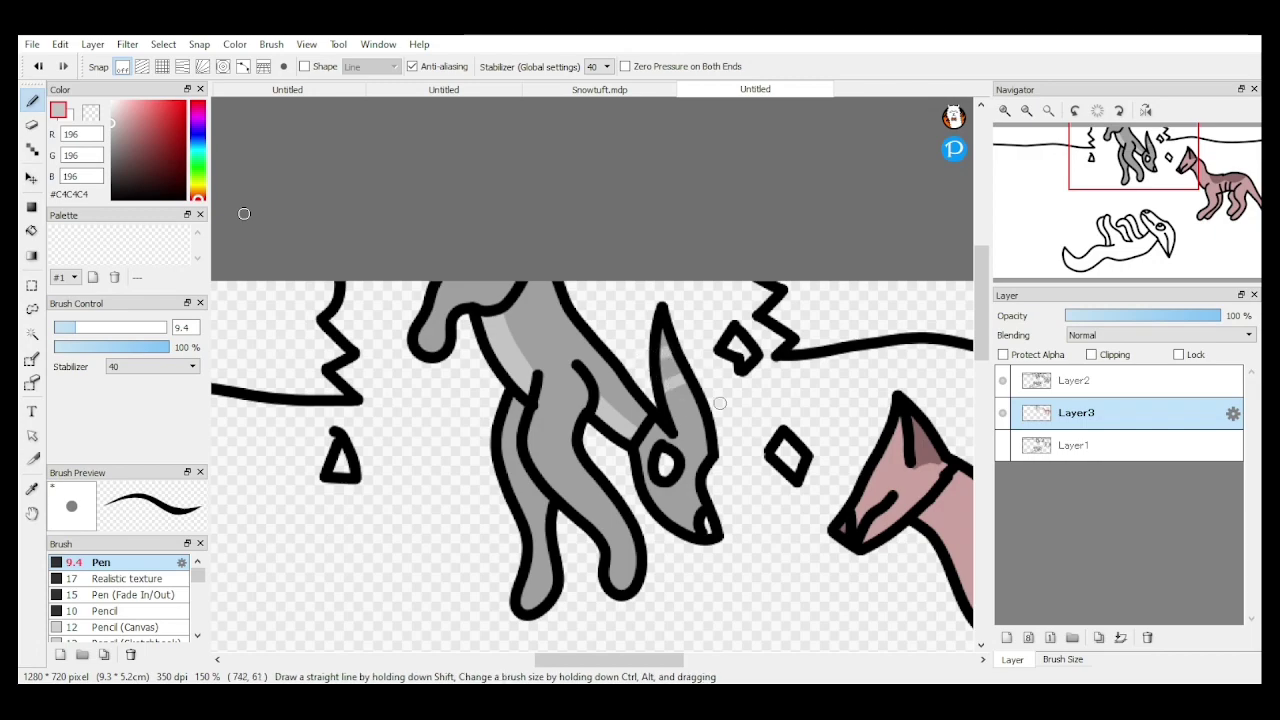
Step: Color the falling animal's eye bright blue #44B2FF
{"action": "left_click", "coordinate": [198, 142]}
{"action": "scroll", "coordinate": [651, 466], "scroll_direction": "up", "scroll_amount": 5}
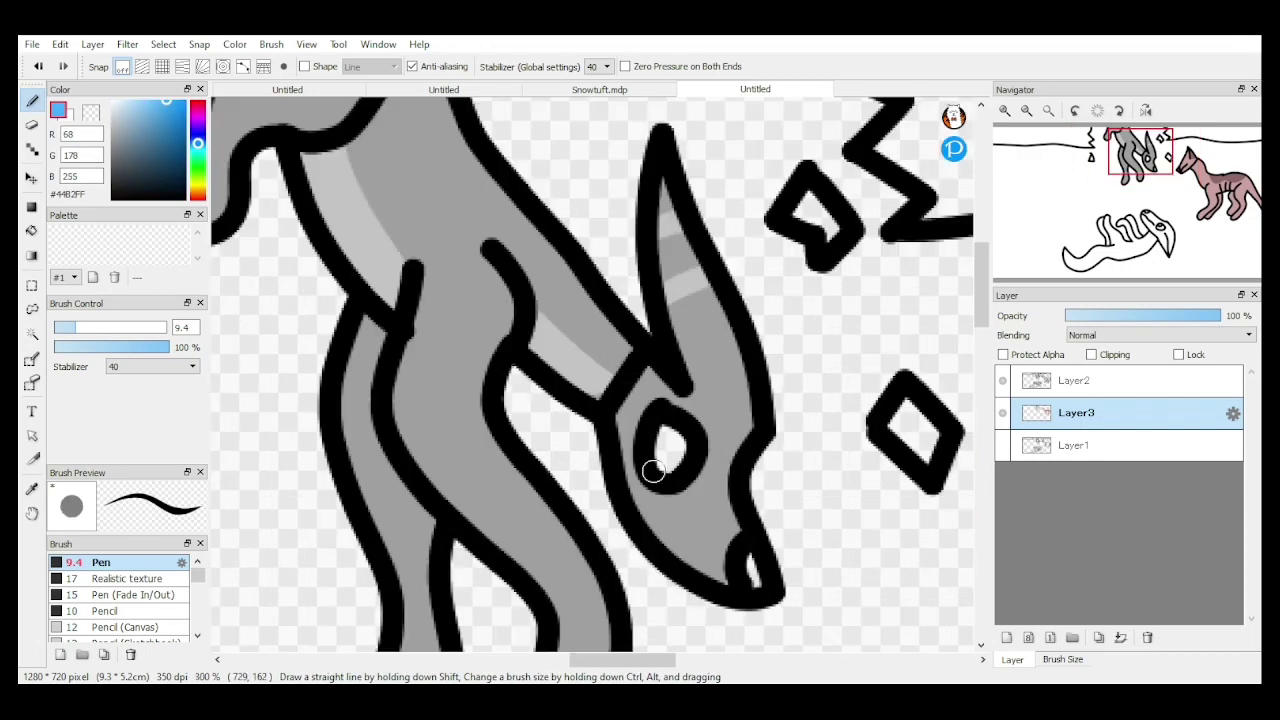
{"action": "left_click_drag", "start_coordinate": [668, 440], "coordinate": [680, 470]}
{"action": "scroll", "coordinate": [680, 470], "scroll_direction": "down", "scroll_amount": 6}
Step: Color the falling animal's nose pink #D69898
{"action": "left_click", "coordinate": [198, 102]}
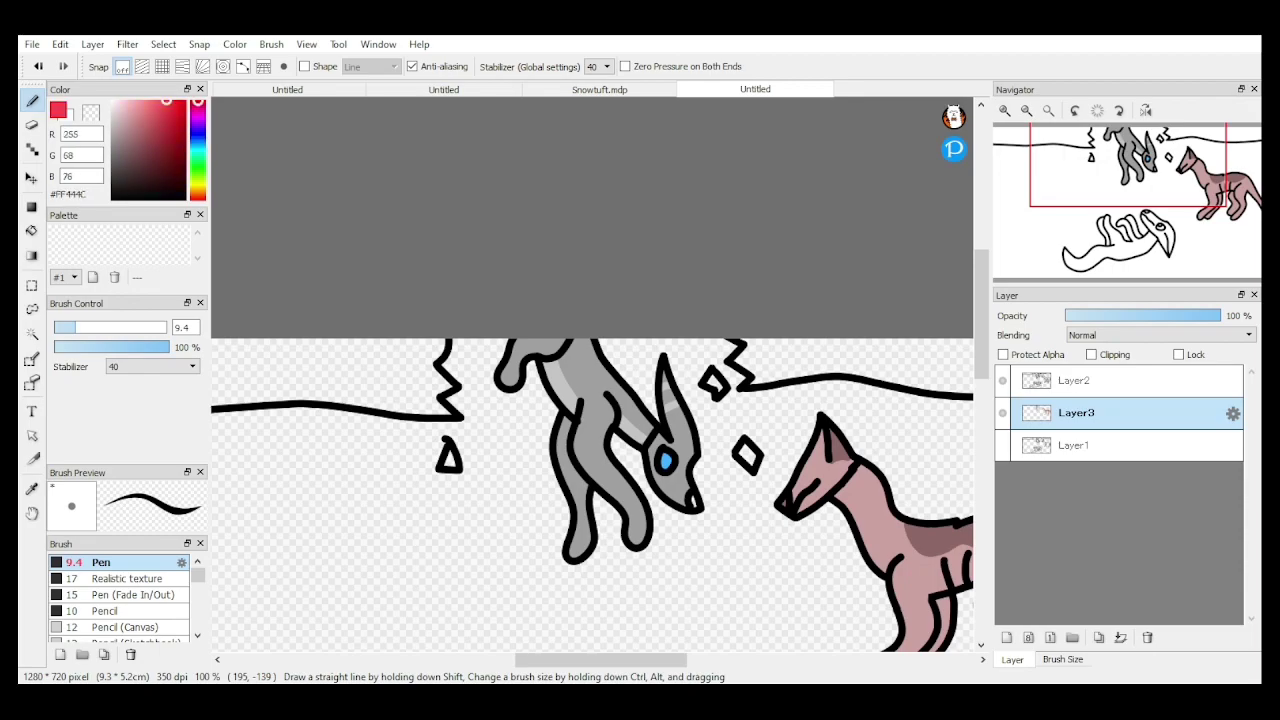
{"action": "left_click", "coordinate": [132, 116]}
{"action": "scroll", "coordinate": [702, 531], "scroll_direction": "up", "scroll_amount": 4}
{"action": "left_click_drag", "start_coordinate": [676, 406], "coordinate": [683, 449]}
{"action": "scroll", "coordinate": [684, 449], "scroll_direction": "down", "scroll_amount": 6}
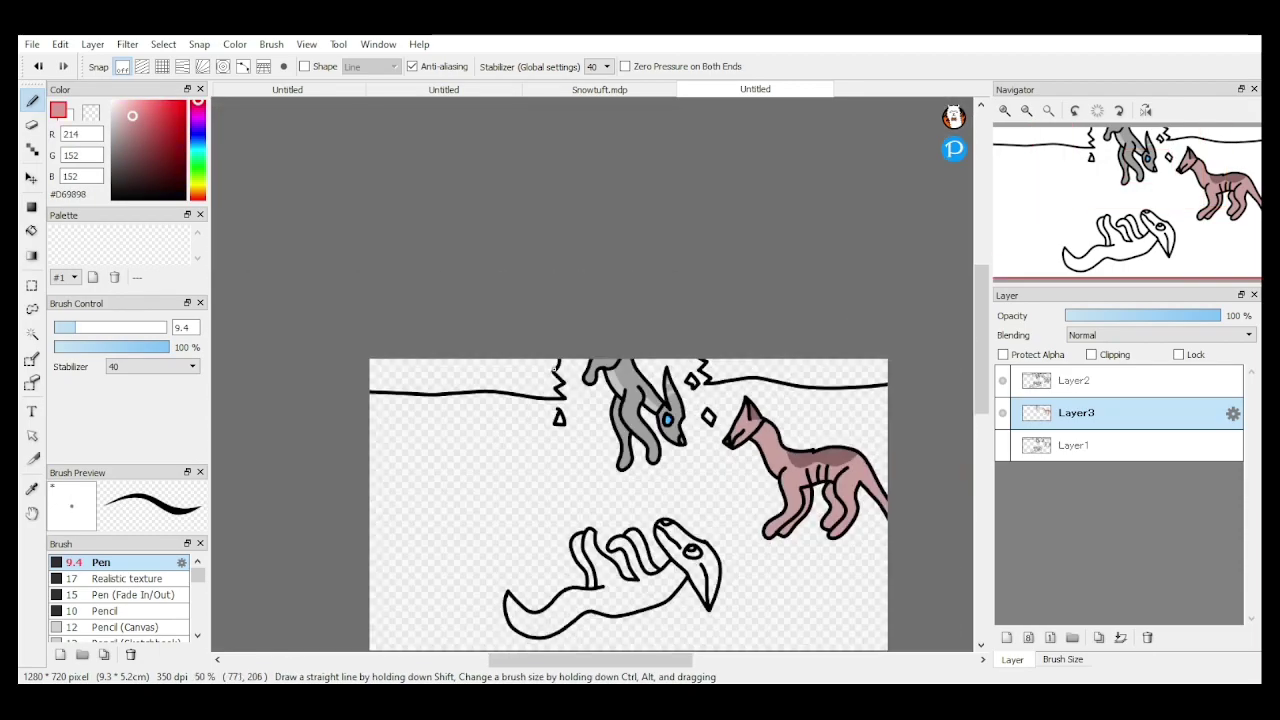
Step: Fill the lying animal's body, head and legs with dark red #9D0000
{"action": "scroll", "coordinate": [641, 590], "scroll_direction": "down", "scroll_amount": 1}
{"action": "scroll", "coordinate": [640, 563], "scroll_direction": "down", "scroll_amount": 1}
{"action": "left_click_drag", "start_coordinate": [647, 618], "coordinate": [660, 471]}
{"action": "scroll", "coordinate": [660, 471], "scroll_direction": "up", "scroll_amount": 4}
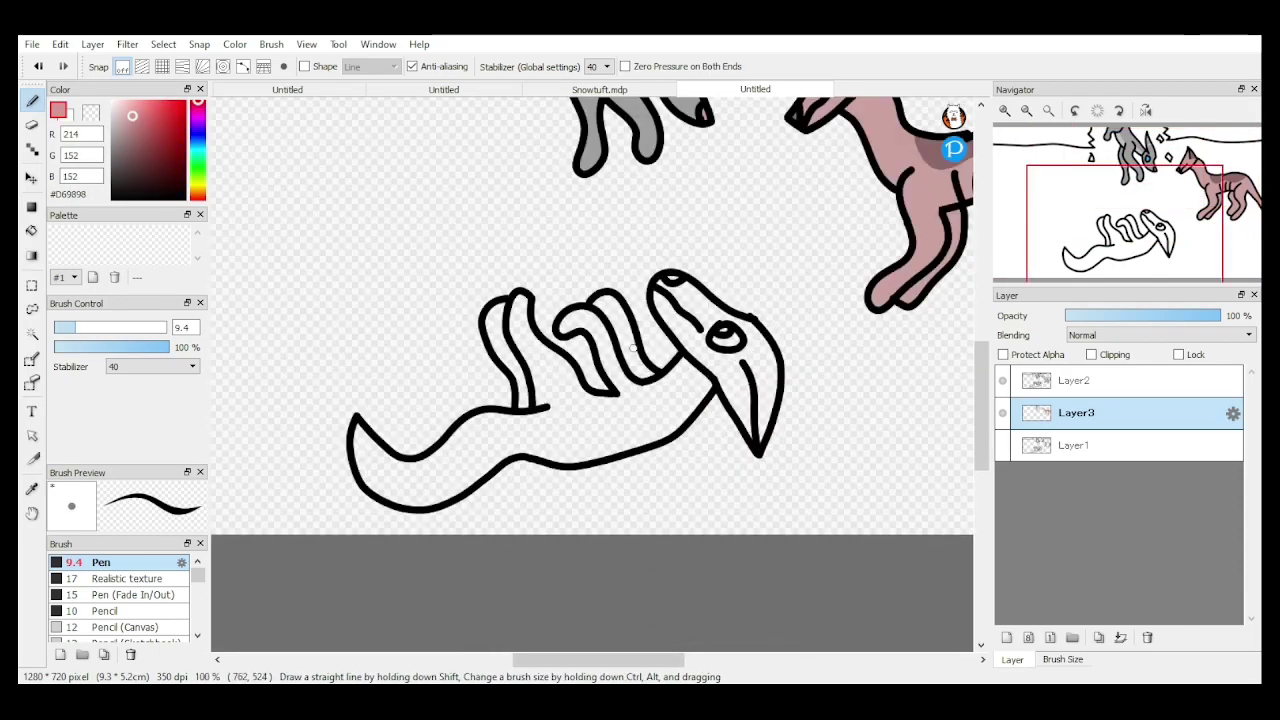
{"action": "left_click", "coordinate": [185, 127]}
{"action": "left_click", "coordinate": [184, 137]}
{"action": "left_click", "coordinate": [31, 230]}
{"action": "left_click", "coordinate": [560, 430]}
{"action": "left_click", "coordinate": [740, 385]}
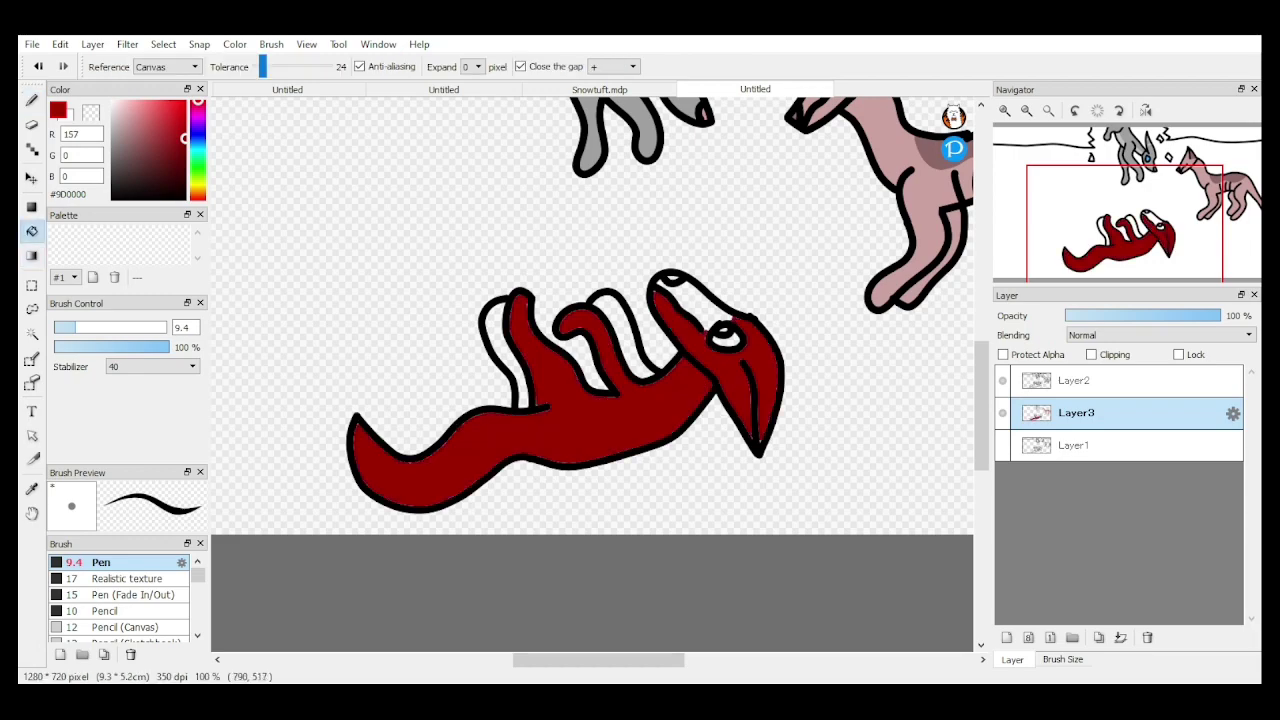
{"action": "left_click", "coordinate": [690, 302]}
{"action": "scroll", "coordinate": [642, 332], "scroll_direction": "up", "scroll_amount": 2}
{"action": "left_click", "coordinate": [606, 325]}
{"action": "left_click", "coordinate": [346, 318]}
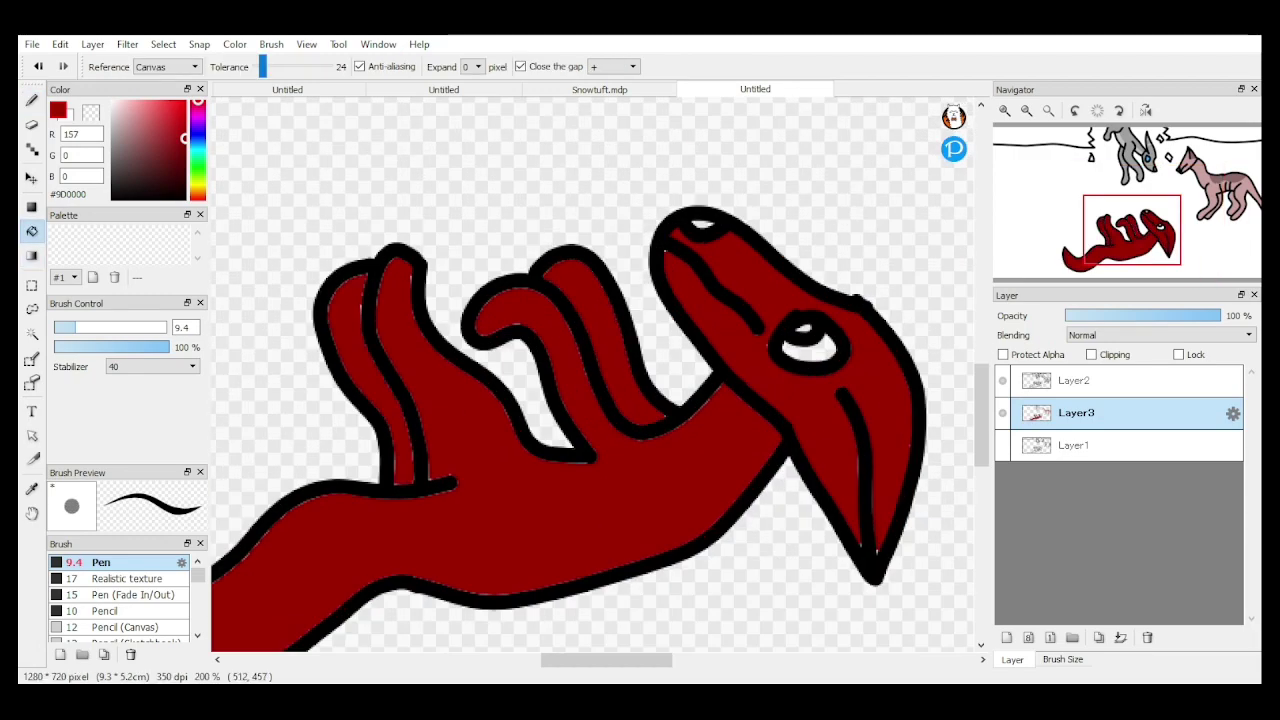
Step: Fill the lying animal's body, head and all legs with orange #FF9C19 using the Bucket tool
{"action": "left_click", "coordinate": [197, 189]}
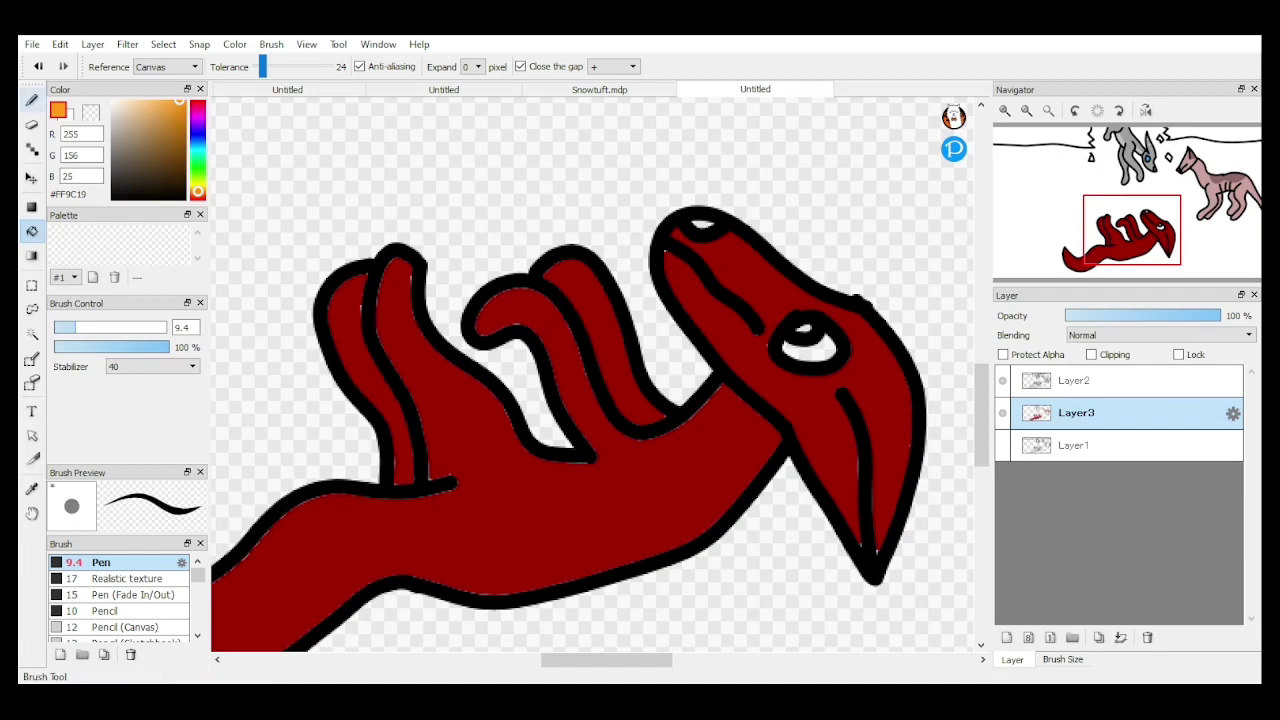
{"action": "left_click", "coordinate": [31, 100]}
{"action": "key", "text": "ctrl+z"}
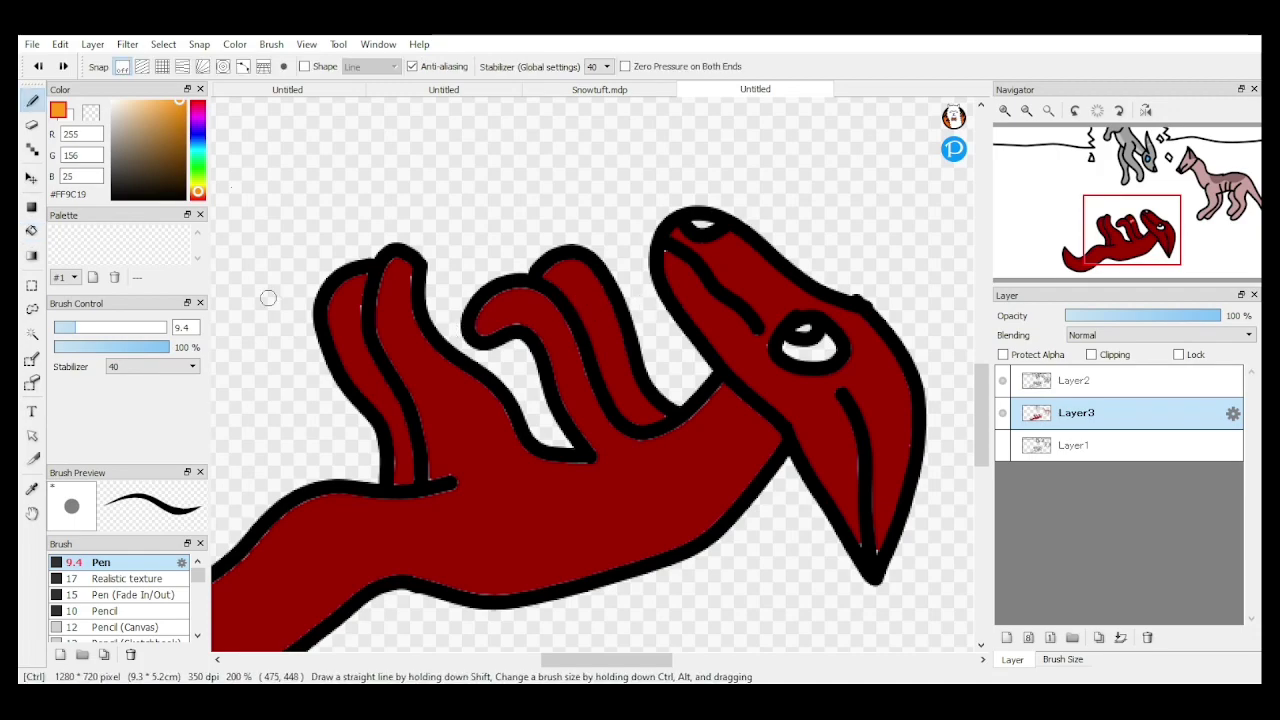
{"action": "left_click", "coordinate": [31, 230]}
{"action": "left_click", "coordinate": [450, 410]}
{"action": "left_click", "coordinate": [596, 310]}
{"action": "left_click", "coordinate": [862, 433]}
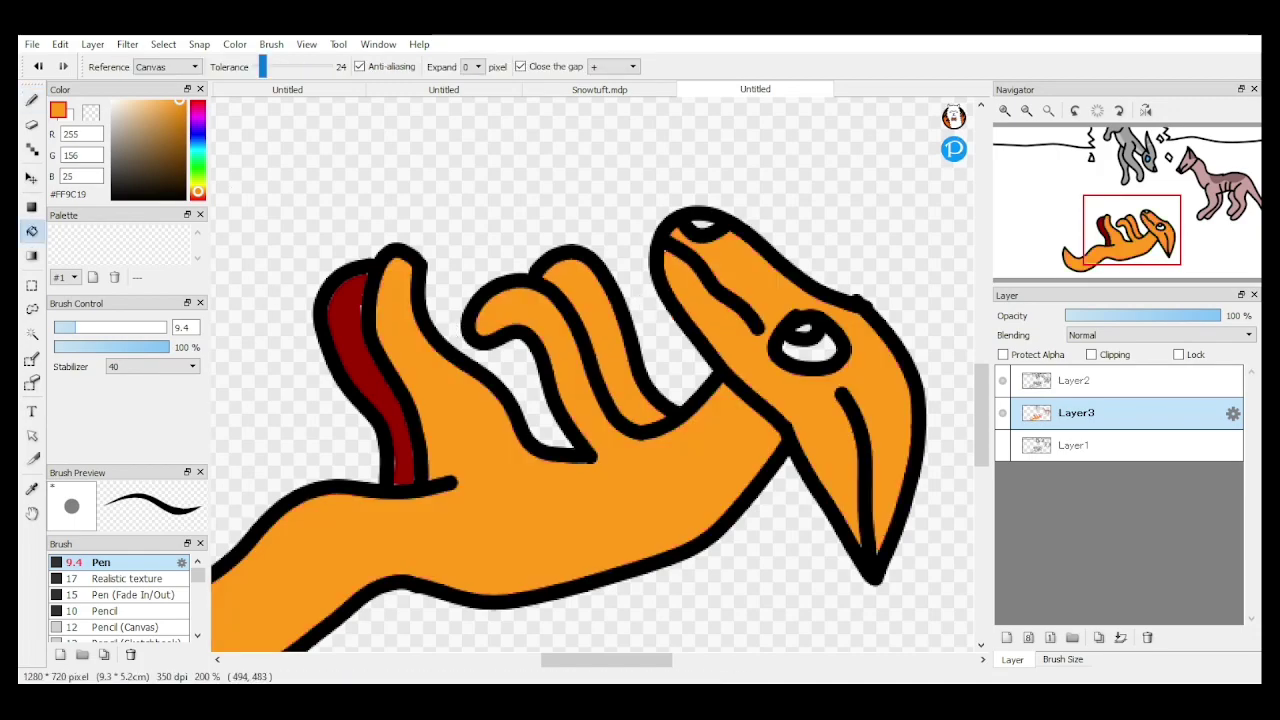
{"action": "left_click", "coordinate": [342, 330]}
Step: Draw a zigzag marking along the lying animal's back and two stripes across its ear with the Pen in dark red #930006
{"action": "left_click", "coordinate": [198, 102]}
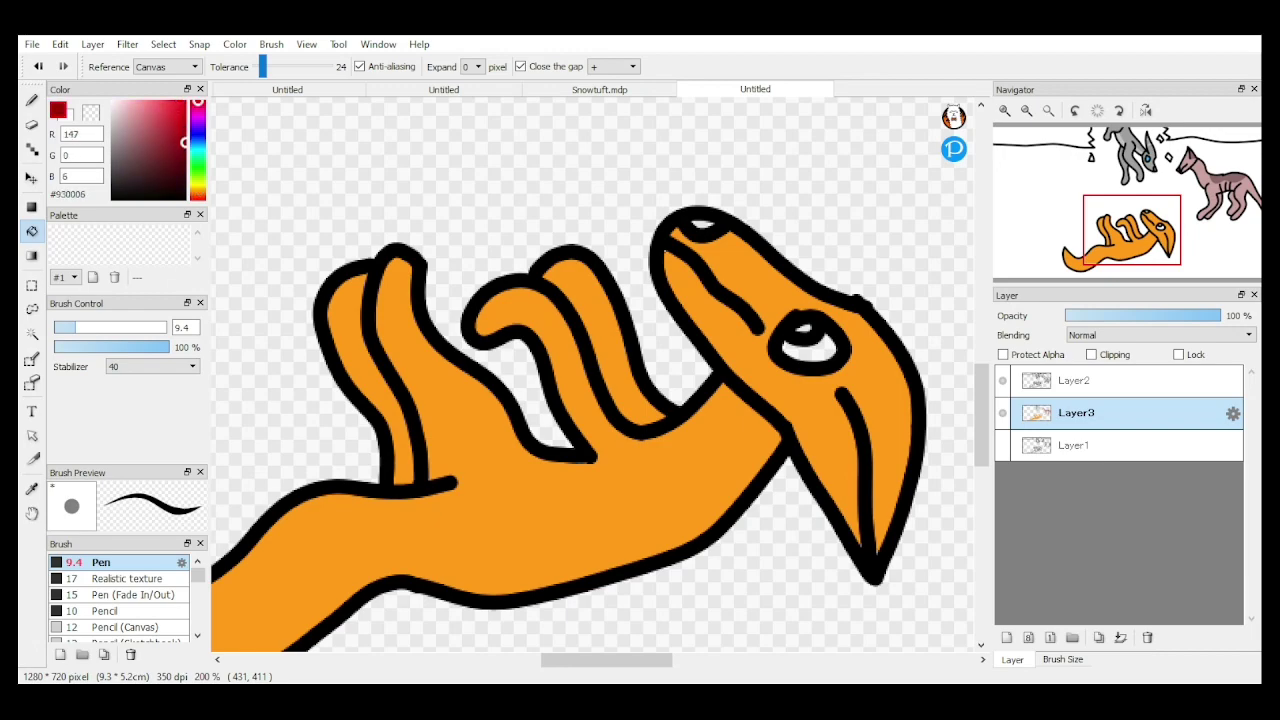
{"action": "left_click", "coordinate": [31, 100]}
{"action": "left_click_drag", "start_coordinate": [736, 500], "coordinate": [671, 467]}
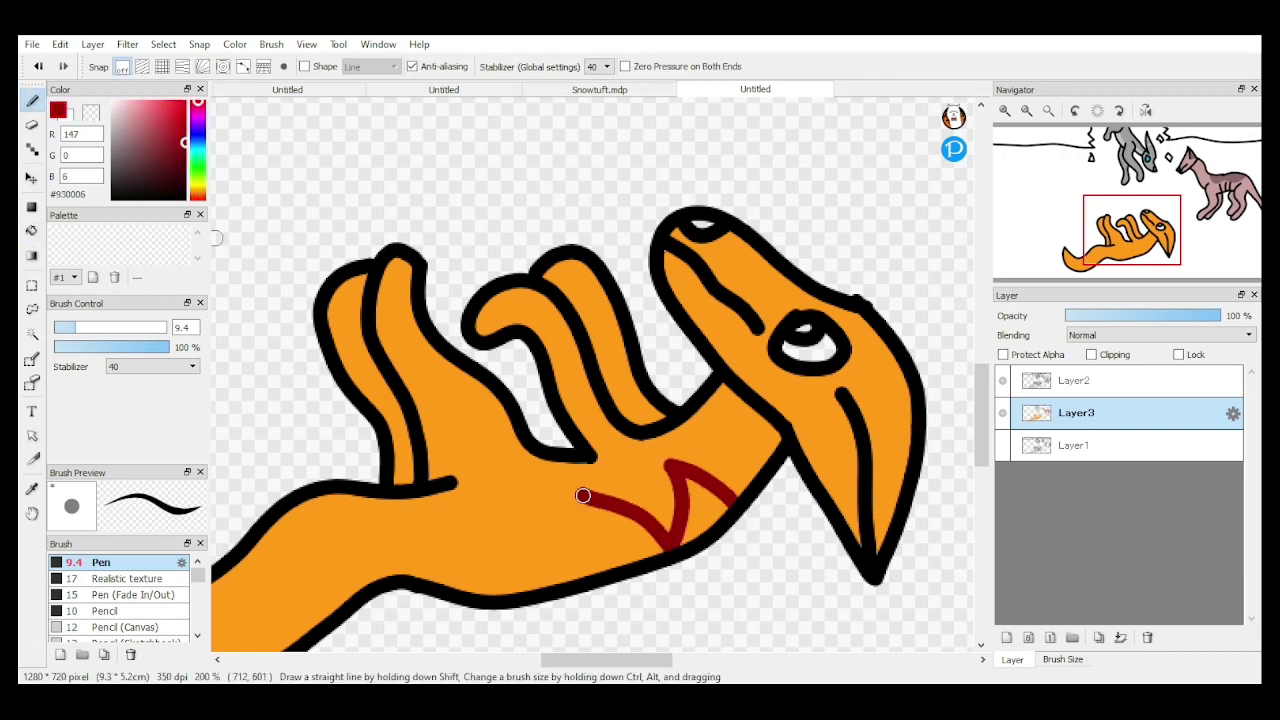
{"action": "mouse_move", "coordinate": [561, 579]}
{"action": "left_mouse_down"}
{"action": "mouse_move", "coordinate": [488, 508]}
{"action": "mouse_move", "coordinate": [474, 591]}
{"action": "left_mouse_up"}
{"action": "scroll", "coordinate": [609, 465], "scroll_direction": "down", "scroll_amount": 2}
{"action": "scroll", "coordinate": [725, 415], "scroll_direction": "up", "scroll_amount": 2}
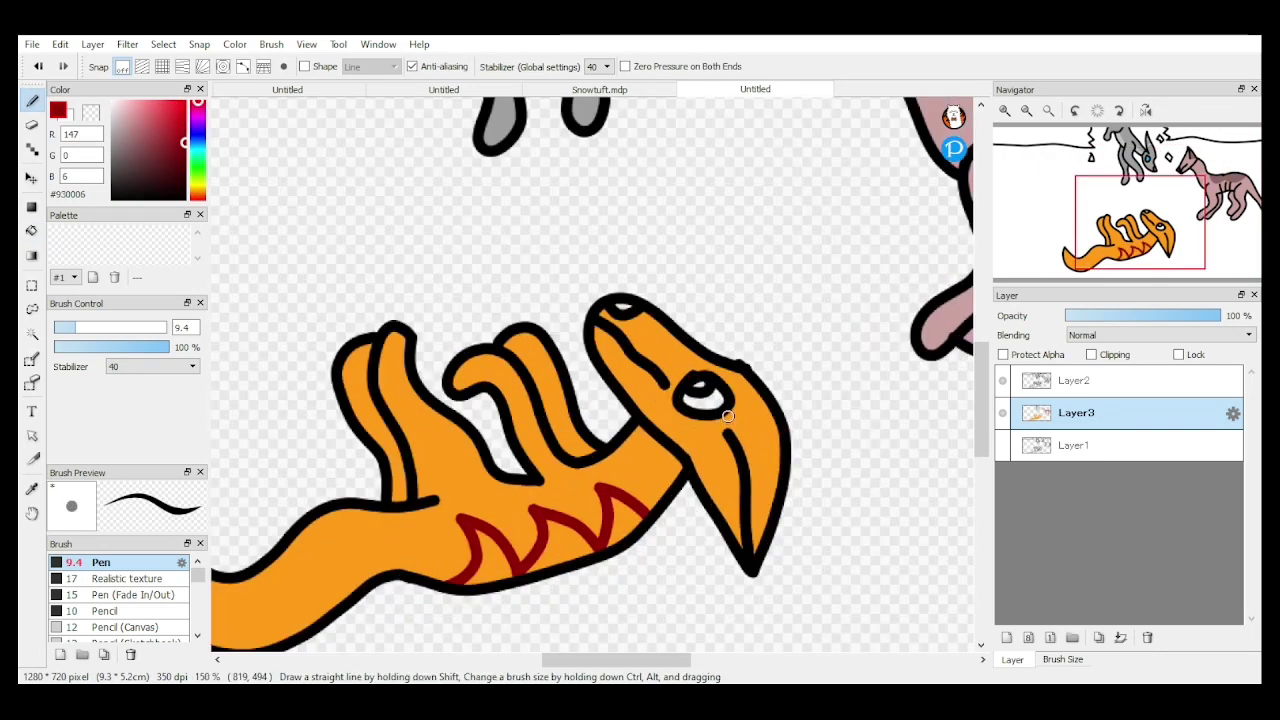
{"action": "left_click_drag", "start_coordinate": [788, 538], "coordinate": [774, 527]}
{"action": "scroll", "coordinate": [750, 425], "scroll_direction": "down", "scroll_amount": 2}
Step: Draw a jagged edge across the lying animal's tail and fill the tail tip with dark red #930006
{"action": "scroll", "coordinate": [450, 500], "scroll_direction": "up", "scroll_amount": 2}
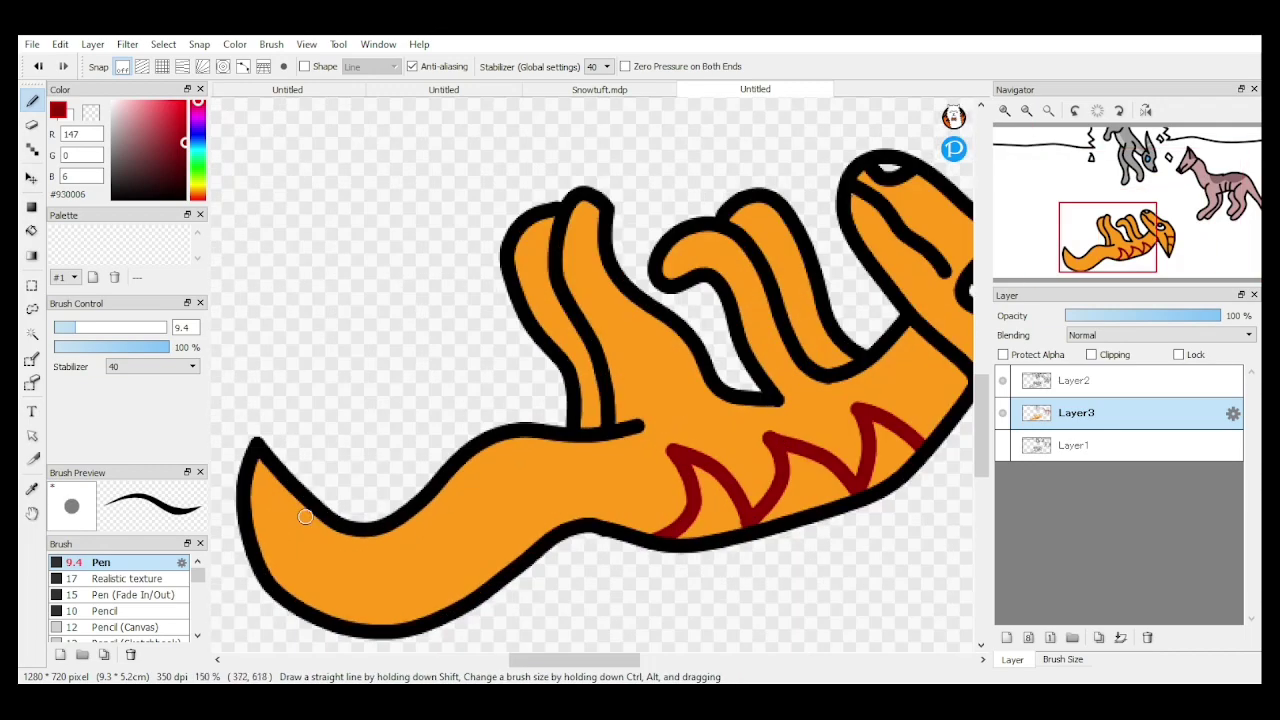
{"action": "left_click_drag", "start_coordinate": [346, 543], "coordinate": [417, 540]}
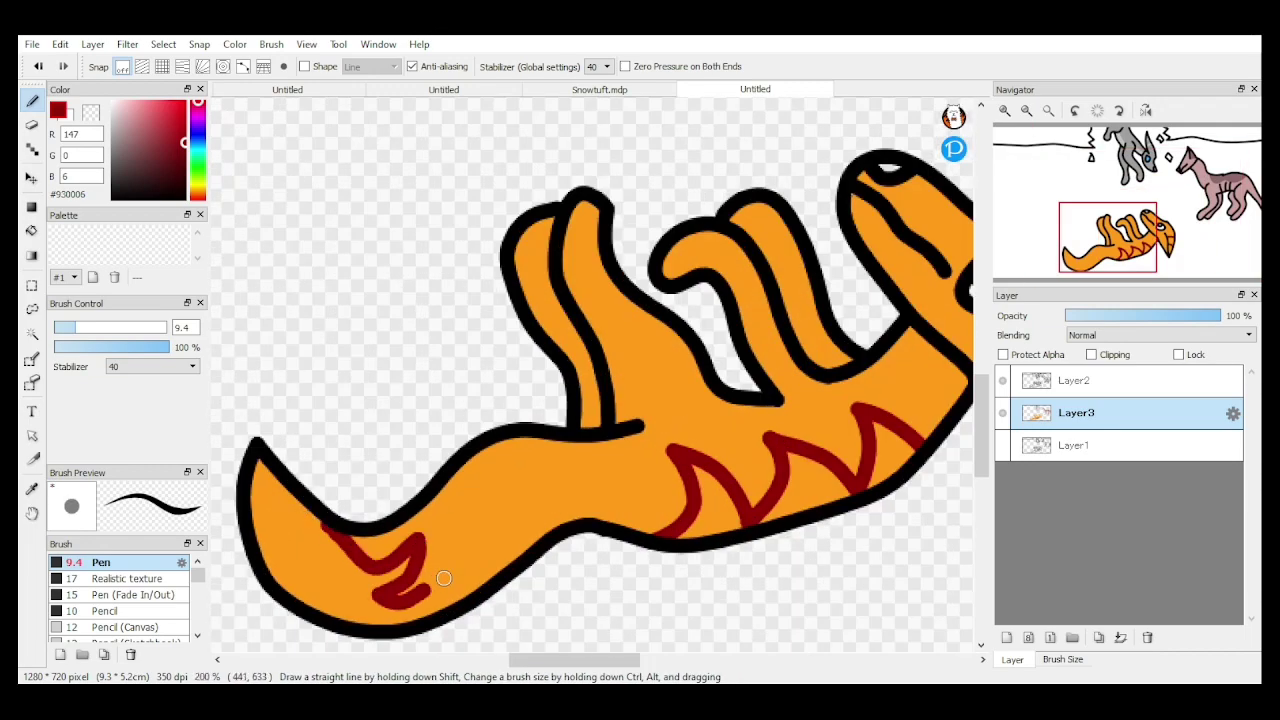
{"action": "left_click", "coordinate": [31, 230]}
{"action": "left_click", "coordinate": [311, 556]}
{"action": "scroll", "coordinate": [311, 556], "scroll_direction": "down", "scroll_amount": 1}
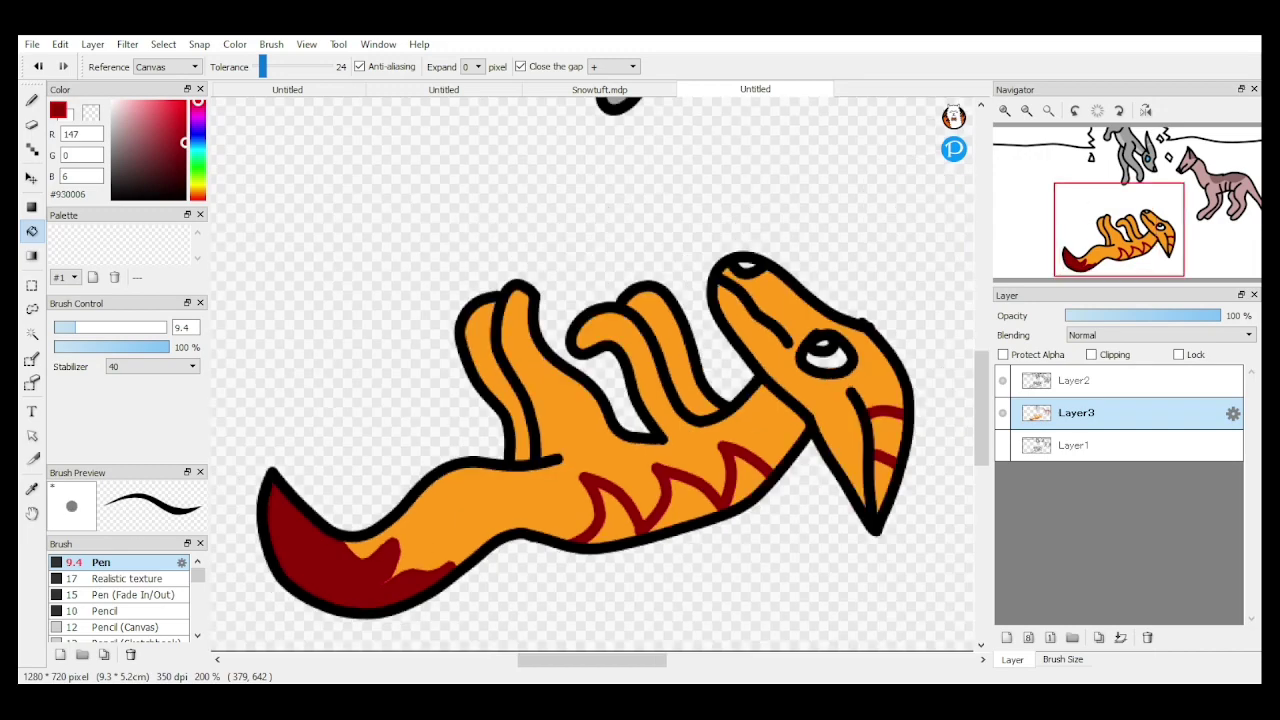
{"action": "scroll", "coordinate": [315, 556], "scroll_direction": "down", "scroll_amount": 1}
Step: Draw dark red stripes across the lying animal's front and hind legs
{"action": "left_click", "coordinate": [32, 101]}
{"action": "scroll", "coordinate": [450, 375], "scroll_direction": "up", "scroll_amount": 2}
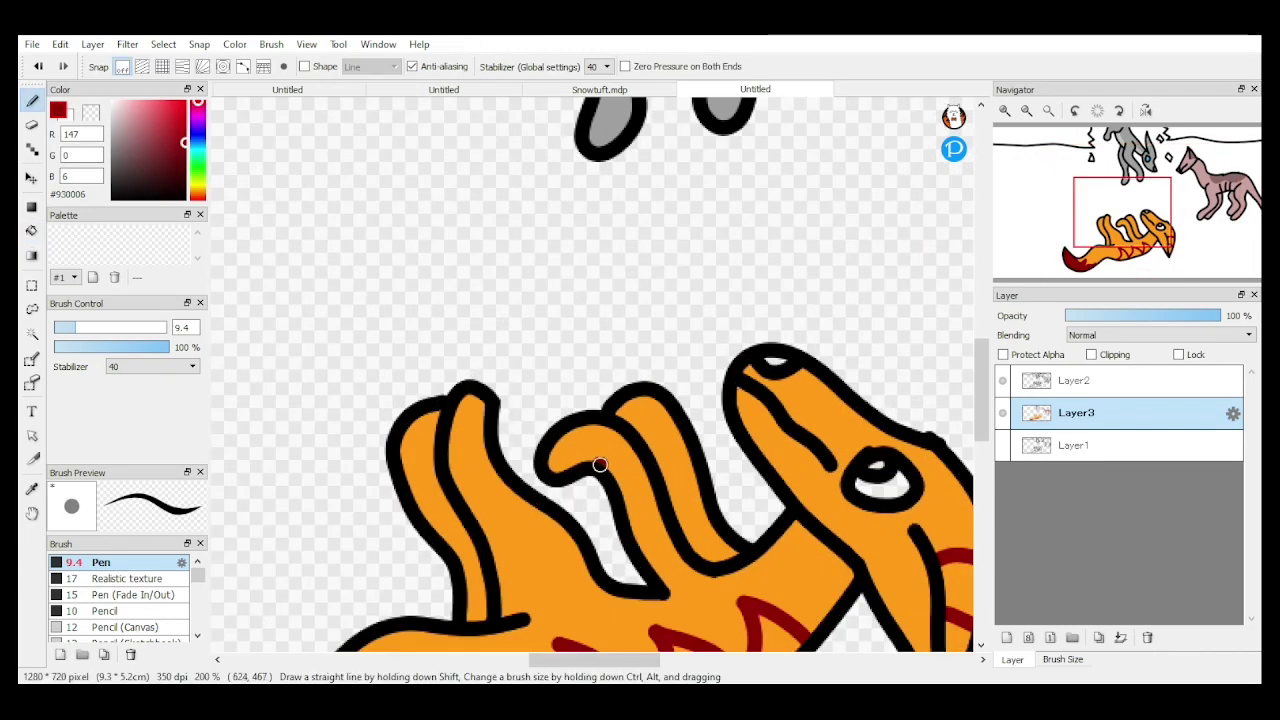
{"action": "left_click_drag", "start_coordinate": [599, 464], "coordinate": [632, 449]}
{"action": "scroll", "coordinate": [632, 449], "scroll_direction": "up", "scroll_amount": 1}
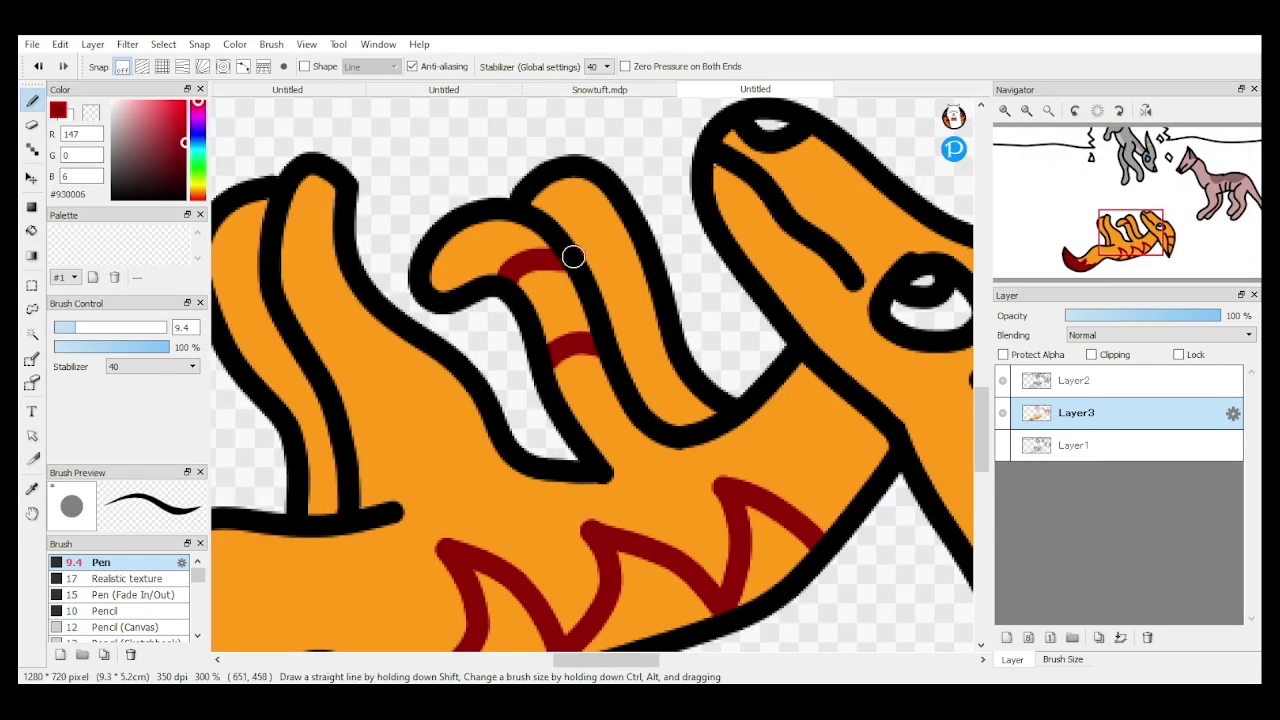
{"action": "left_click_drag", "start_coordinate": [573, 257], "coordinate": [632, 238]}
{"action": "left_click_drag", "start_coordinate": [612, 338], "coordinate": [658, 320]}
{"action": "left_click_drag", "start_coordinate": [280, 245], "coordinate": [340, 252]}
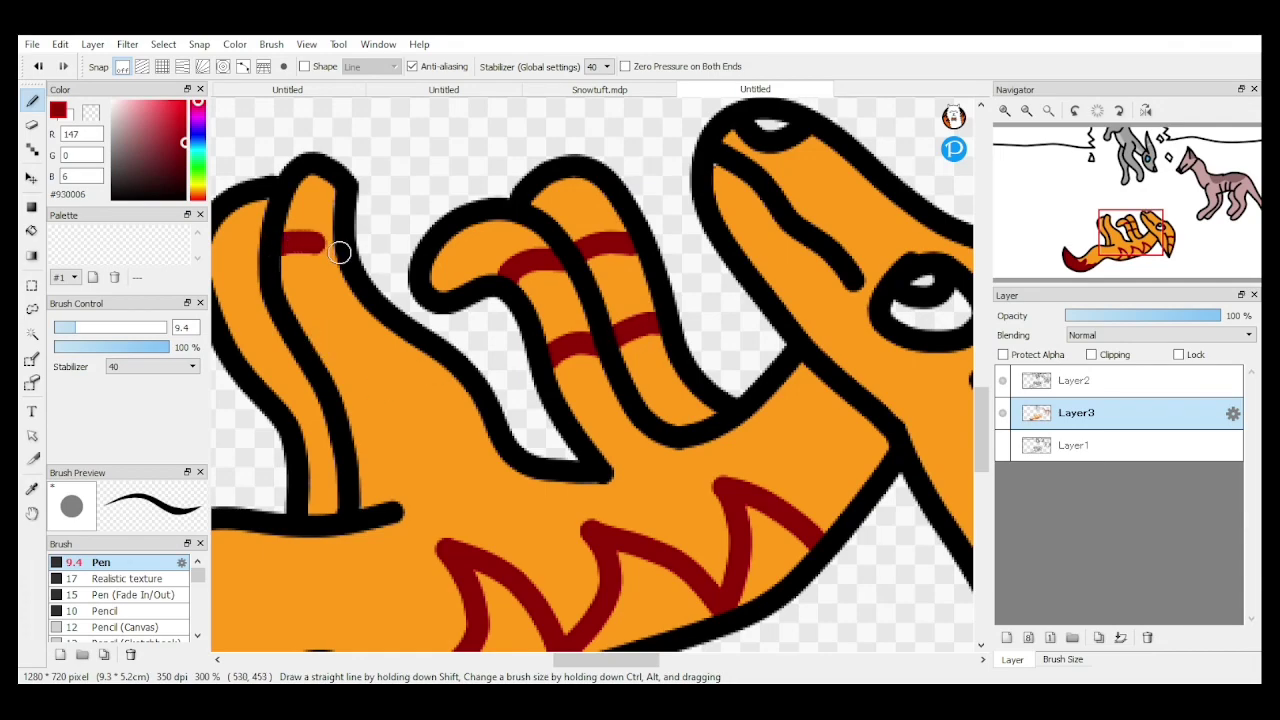
{"action": "scroll", "coordinate": [220, 298], "scroll_direction": "down", "scroll_amount": 3}
Step: Fill the areas enclosed by the zigzag marking on the lying animal's back with dark red #930006
{"action": "scroll", "coordinate": [536, 450], "scroll_direction": "up", "scroll_amount": 2}
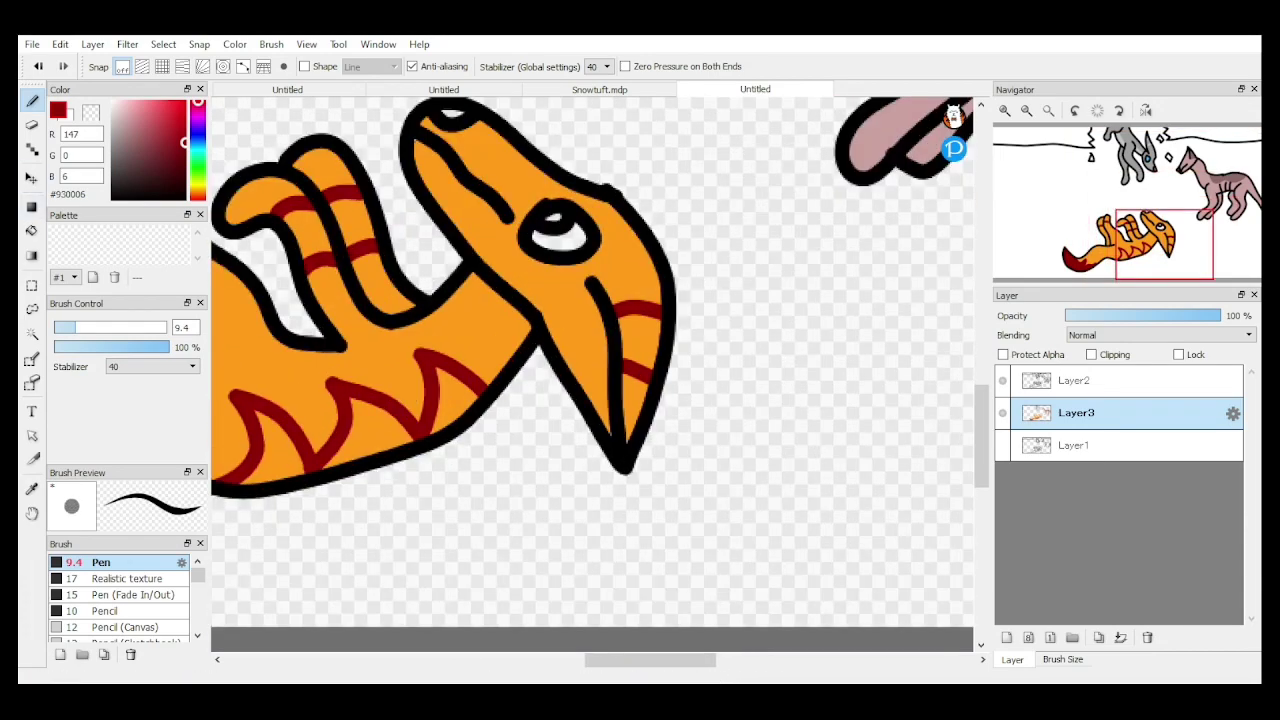
{"action": "key", "text": "g"}
{"action": "left_click", "coordinate": [455, 405]}
{"action": "left_click", "coordinate": [272, 455]}
{"action": "left_click", "coordinate": [370, 435]}
{"action": "left_click", "coordinate": [275, 450]}
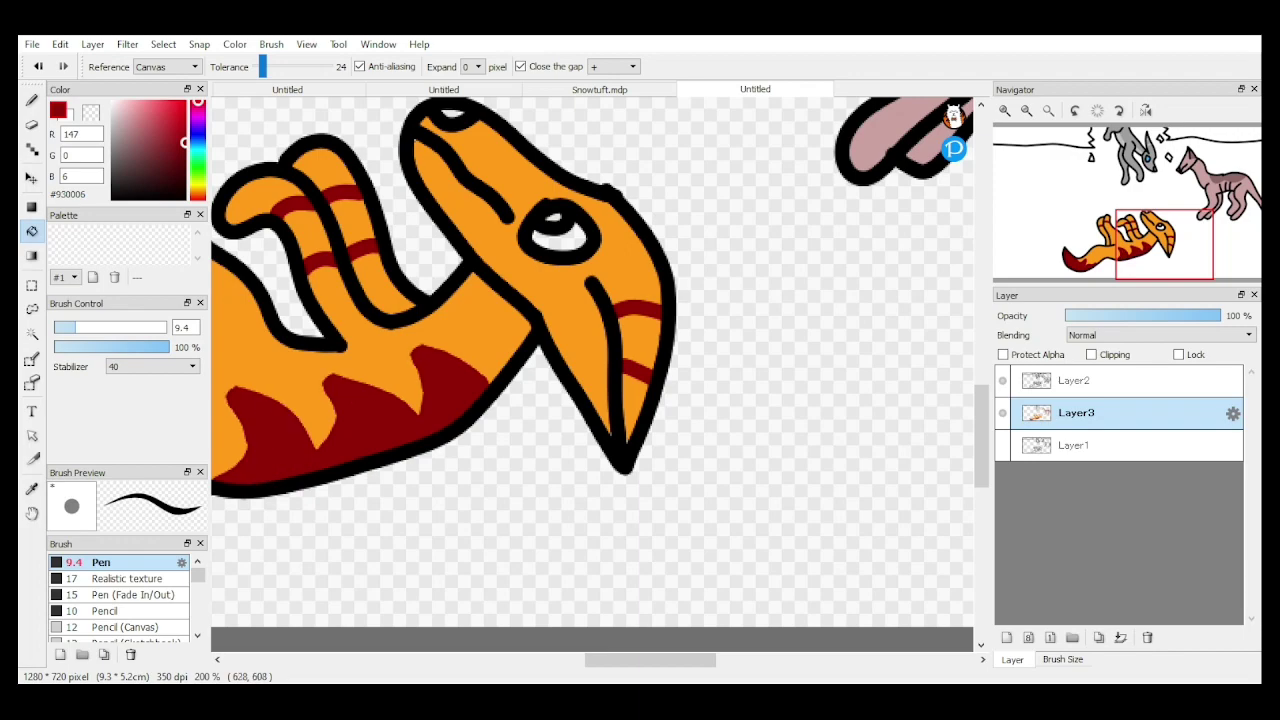
{"action": "scroll", "coordinate": [283, 448], "scroll_direction": "down", "scroll_amount": 4}
{"action": "left_click_drag", "start_coordinate": [622, 660], "coordinate": [514, 660]}
{"action": "left_click", "coordinate": [198, 186]}
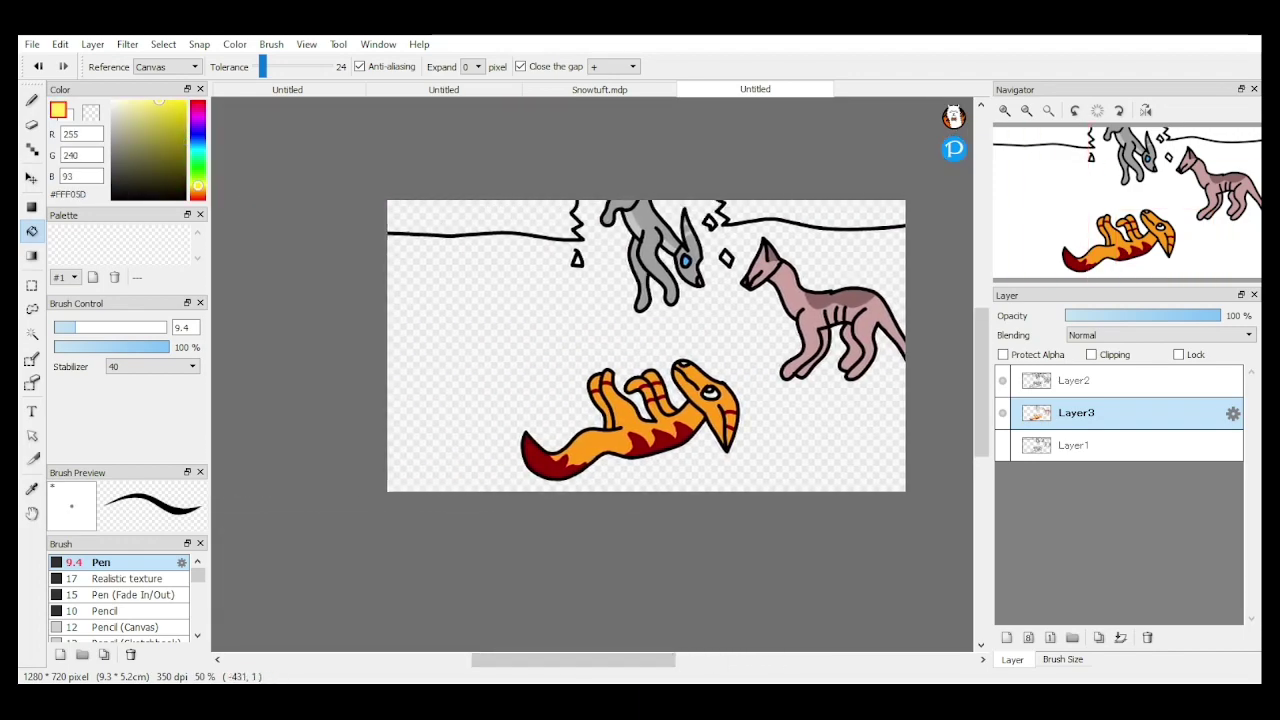
{"action": "left_click_drag", "start_coordinate": [159, 100], "coordinate": [155, 100]}
{"action": "left_click", "coordinate": [32, 100]}
{"action": "scroll", "coordinate": [575, 461], "scroll_direction": "up", "scroll_amount": 4}
{"action": "mouse_move", "coordinate": [412, 497]}
{"action": "left_mouse_down"}
{"action": "mouse_move", "coordinate": [471, 483]}
{"action": "mouse_move", "coordinate": [428, 512]}
{"action": "mouse_move", "coordinate": [398, 497]}
{"action": "left_mouse_up"}
{"action": "scroll", "coordinate": [395, 494], "scroll_direction": "down", "scroll_amount": 2}
{"action": "key", "text": "ctrl+z"}
{"action": "key", "text": "ctrl+z"}
{"action": "scroll", "coordinate": [788, 349], "scroll_direction": "down", "scroll_amount": 2}
Step: Color the lying animal's eye bright yellow #FFE800
{"action": "left_click", "coordinate": [160, 111]}
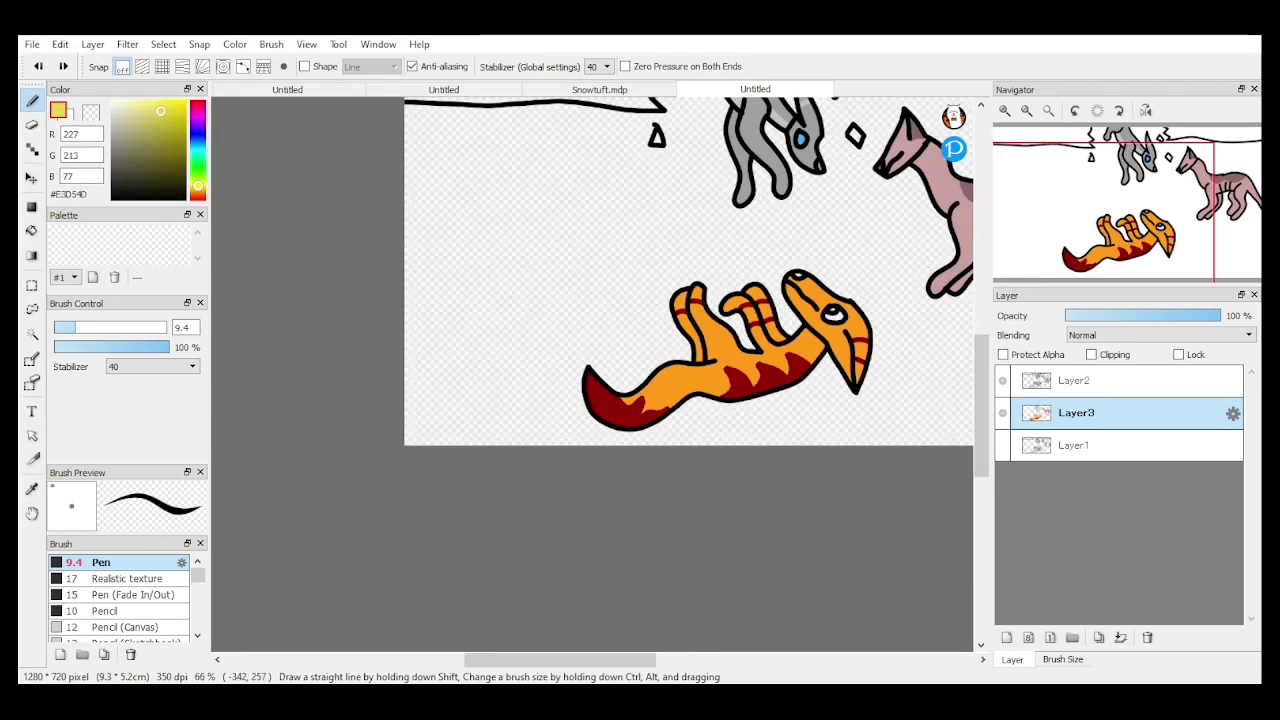
{"action": "left_click_drag", "start_coordinate": [160, 111], "coordinate": [186, 100]}
{"action": "left_click_drag", "start_coordinate": [640, 660], "coordinate": [712, 660]}
{"action": "scroll", "coordinate": [498, 252], "scroll_direction": "up", "scroll_amount": 3}
{"action": "scroll", "coordinate": [687, 452], "scroll_direction": "up", "scroll_amount": 2}
{"action": "mouse_move", "coordinate": [660, 442]}
{"action": "left_mouse_down"}
{"action": "mouse_move", "coordinate": [642, 479]}
{"action": "mouse_move", "coordinate": [583, 470]}
{"action": "left_mouse_up"}
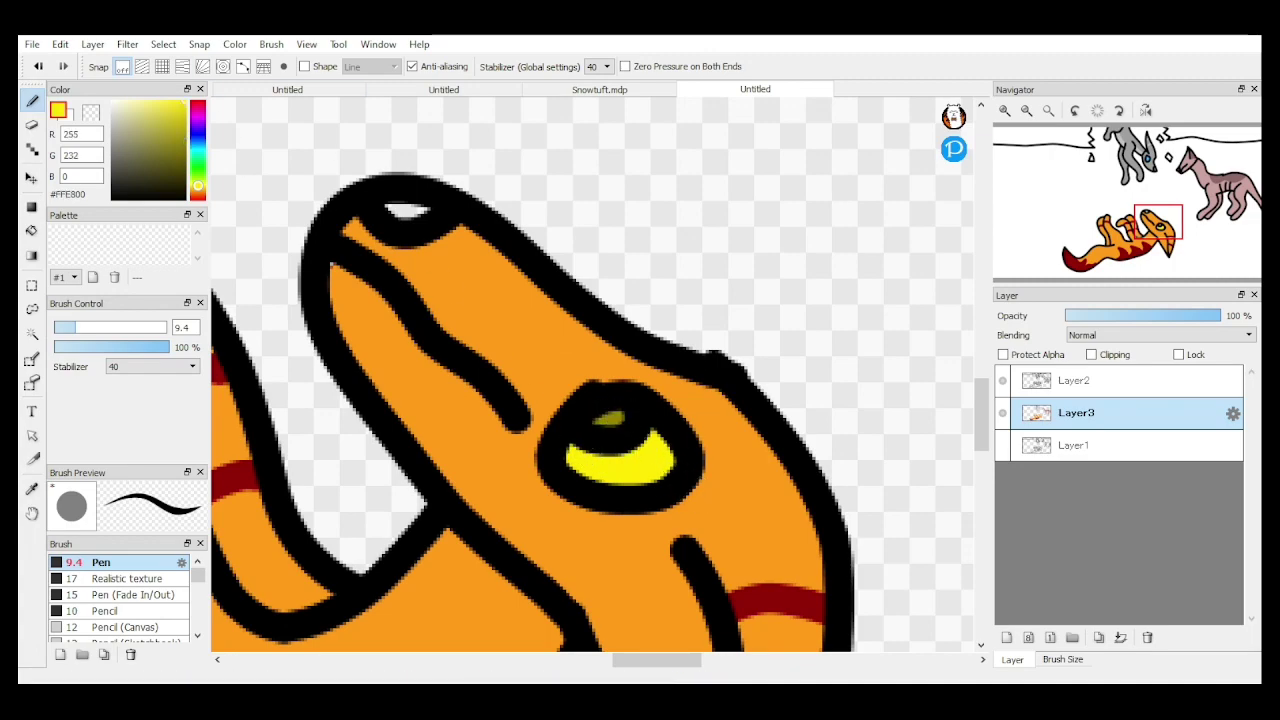
Step: Color the lying animal's nose and inner ear #AF7F7C, closing off the ear base with a Pen line before filling it
{"action": "left_click", "coordinate": [198, 196]}
{"action": "left_click", "coordinate": [132, 131]}
{"action": "scroll", "coordinate": [400, 205], "scroll_direction": "down", "scroll_amount": 2}
{"action": "scroll", "coordinate": [444, 296], "scroll_direction": "up", "scroll_amount": 1}
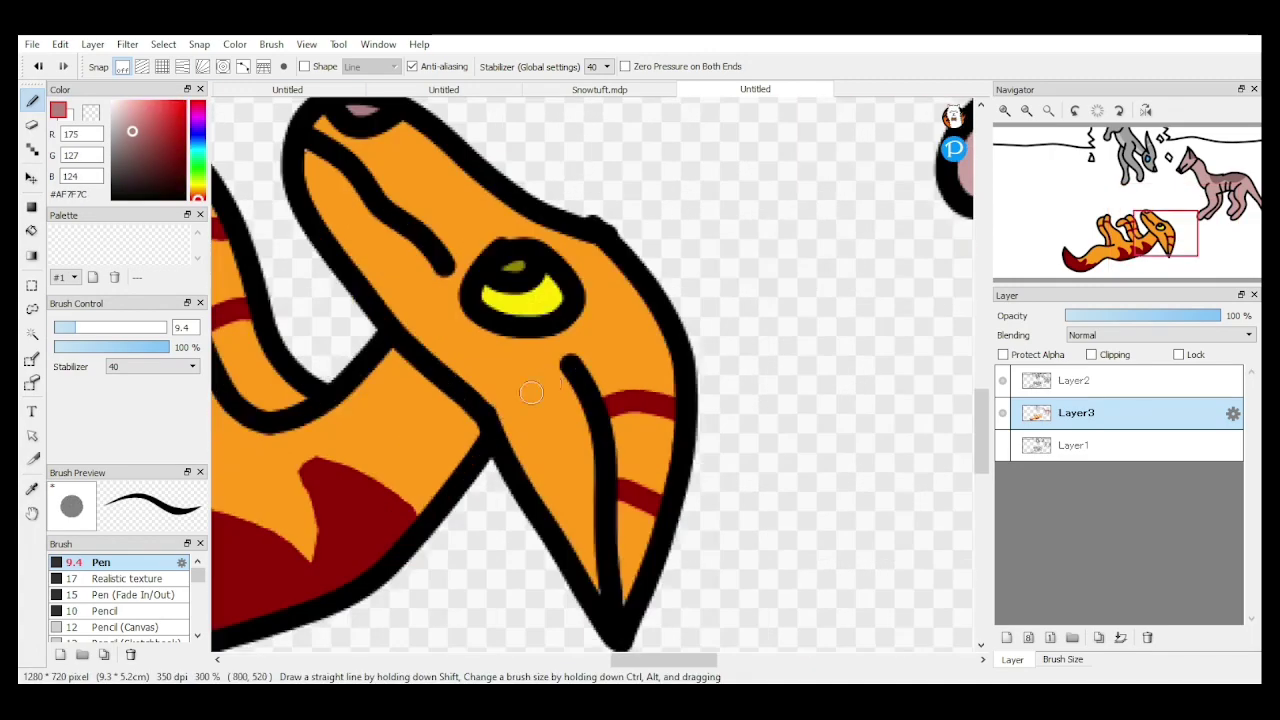
{"action": "left_click_drag", "start_coordinate": [548, 390], "coordinate": [510, 420]}
{"action": "left_click", "coordinate": [31, 231]}
{"action": "left_click", "coordinate": [552, 454]}
{"action": "scroll", "coordinate": [554, 428], "scroll_direction": "down", "scroll_amount": 5}
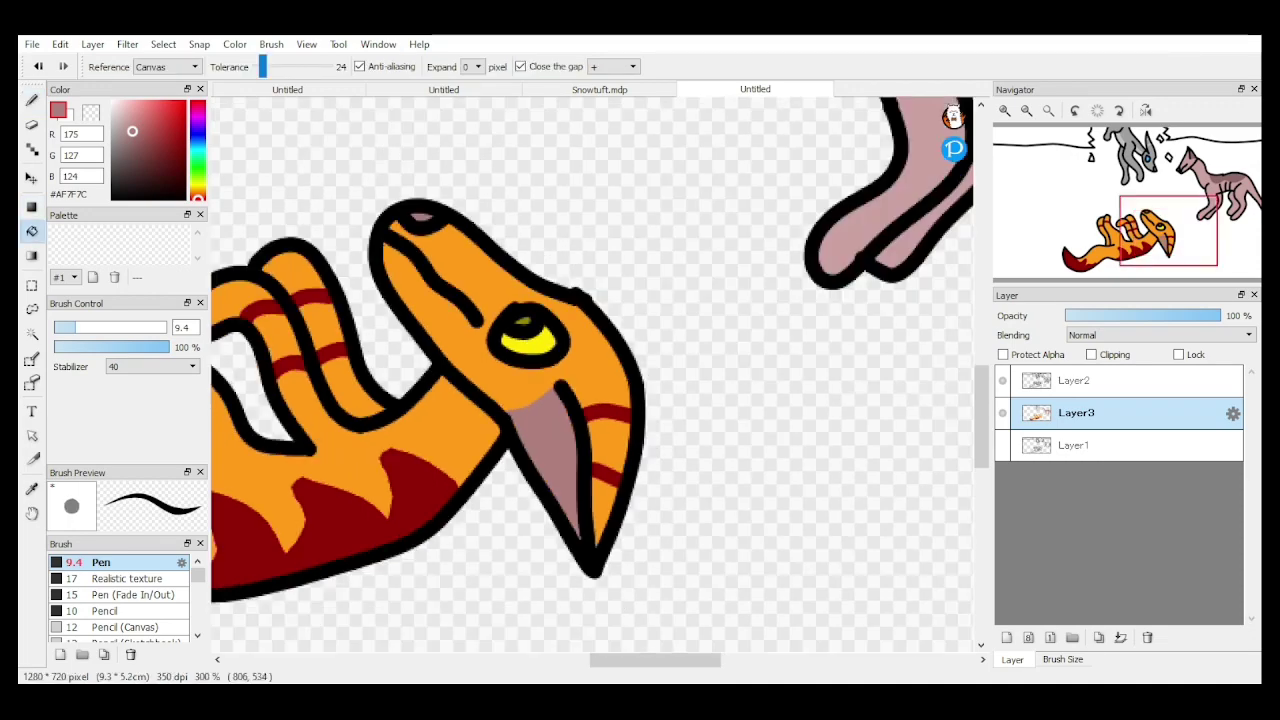
Step: Sample the dark red #930006 marking color and draw lower stripes across the lying animal's hind legs with the Pen
{"action": "left_click", "coordinate": [32, 489]}
{"action": "left_click", "coordinate": [509, 461]}
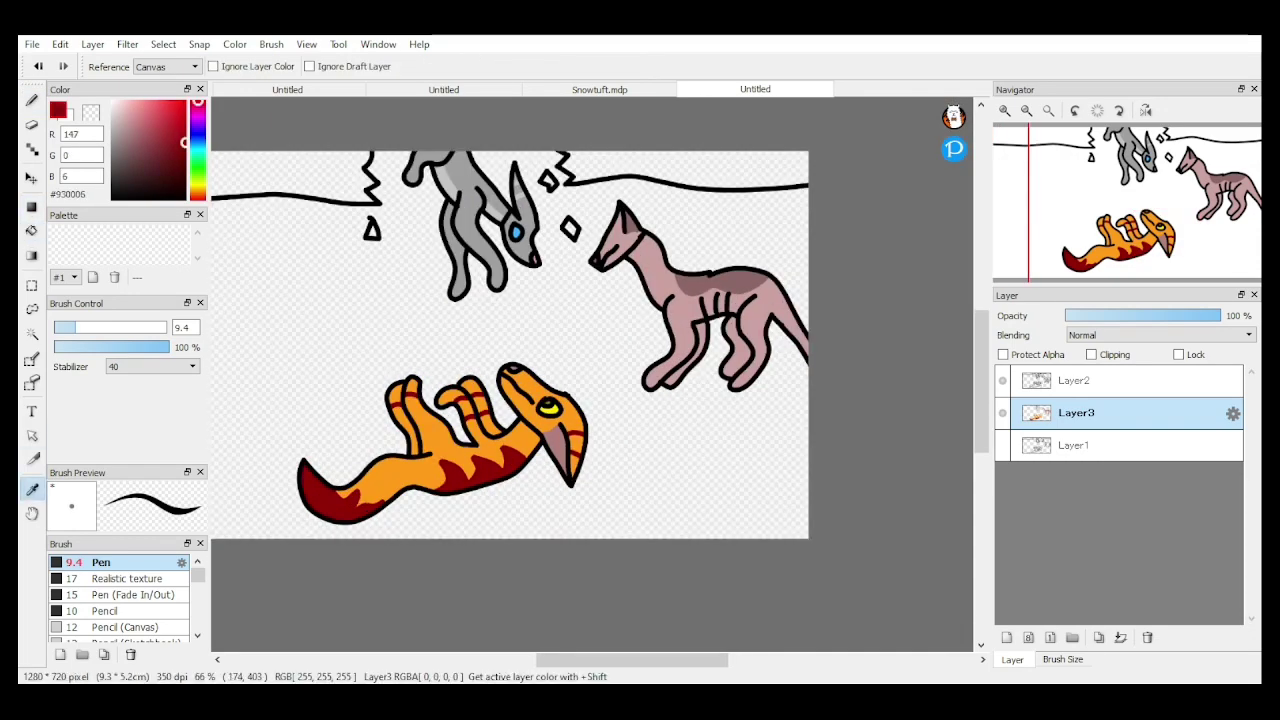
{"action": "left_click", "coordinate": [32, 100]}
{"action": "scroll", "coordinate": [426, 406], "scroll_direction": "up", "scroll_amount": 3}
{"action": "left_click_drag", "start_coordinate": [392, 520], "coordinate": [491, 475]}
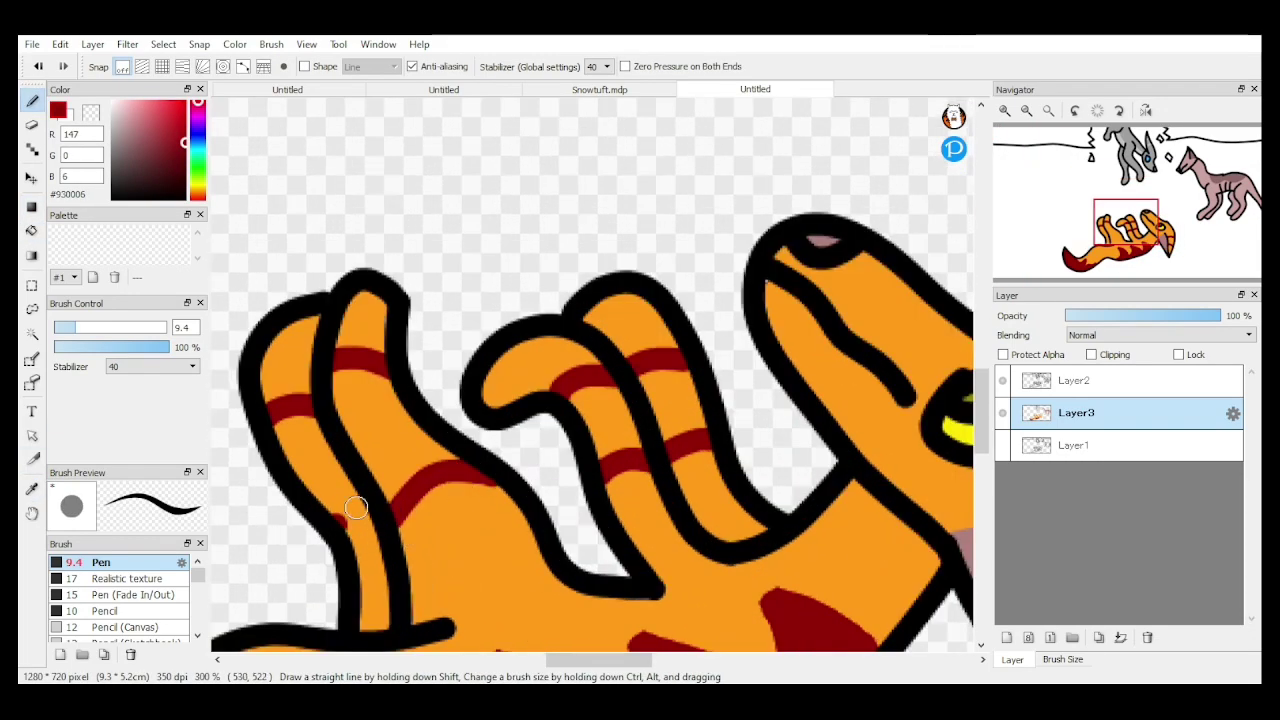
{"action": "scroll", "coordinate": [356, 508], "scroll_direction": "down", "scroll_amount": 5}
Step: Fill the ledge areas and the loose broken fragments with white #FFFFFF
{"action": "left_click", "coordinate": [31, 230]}
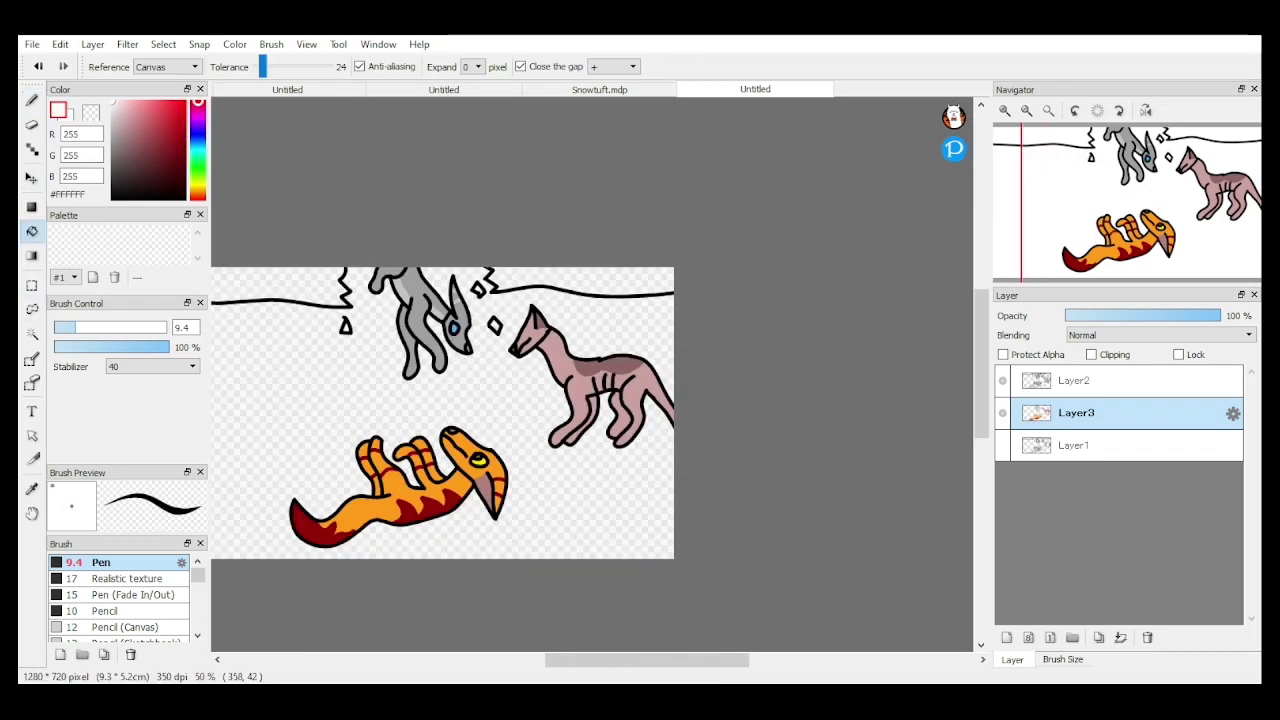
{"action": "scroll", "coordinate": [480, 320], "scroll_direction": "up", "scroll_amount": 5}
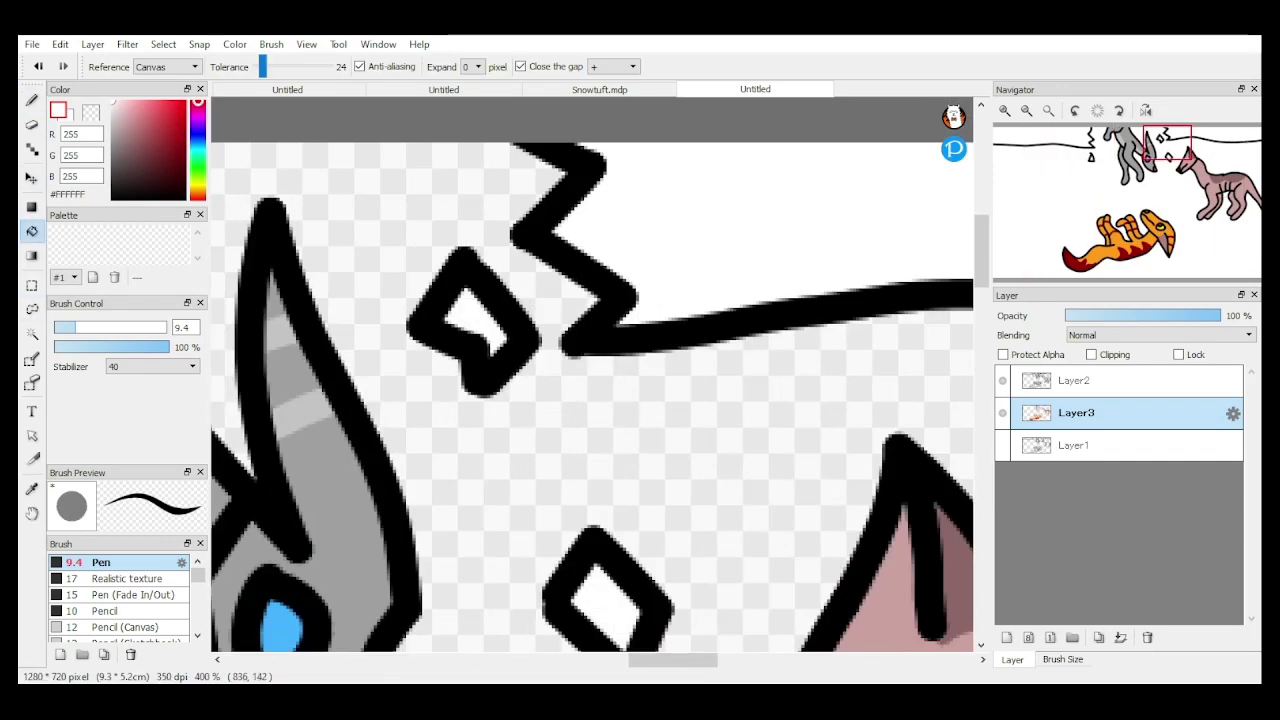
{"action": "scroll", "coordinate": [592, 400], "scroll_direction": "down", "scroll_amount": 2}
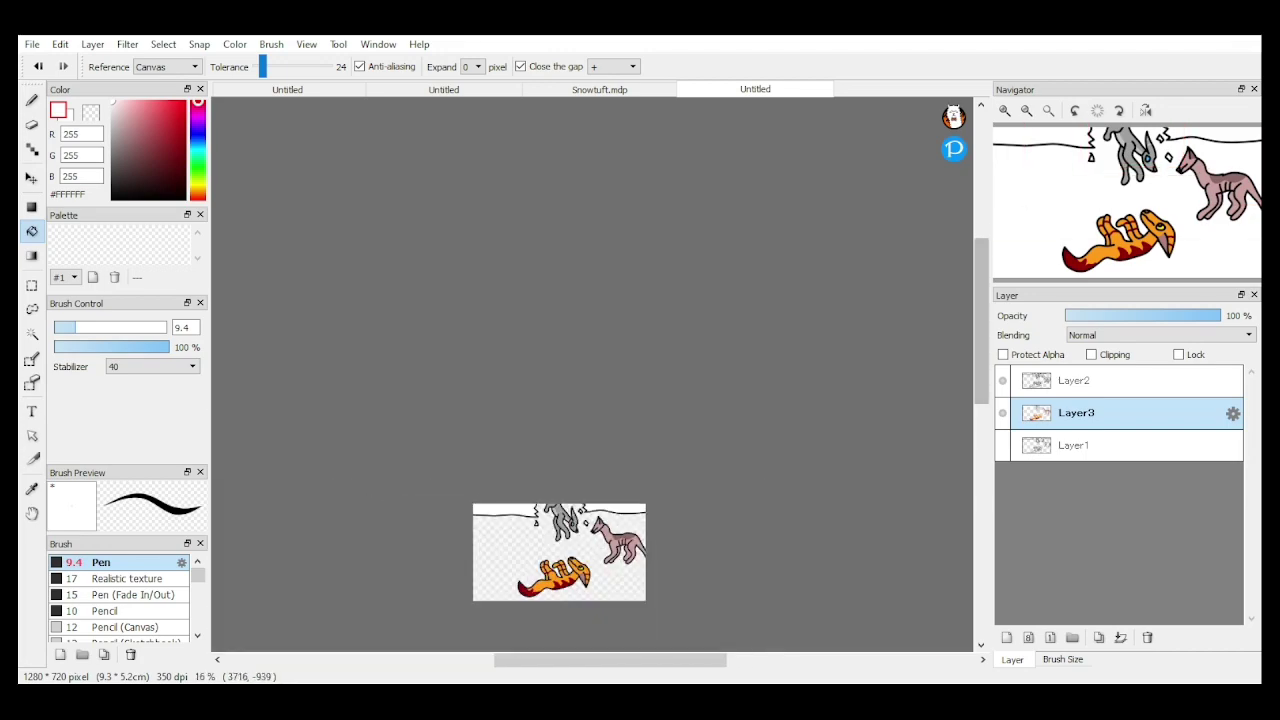
Step: Hide Layer2 and Layer3, add a new layer beneath Layer3, and fill it with dark blue as the background
{"action": "left_click_drag", "start_coordinate": [982, 365], "coordinate": [982, 395]}
{"action": "scroll", "coordinate": [501, 426], "scroll_direction": "up", "scroll_amount": 2}
{"action": "left_click", "coordinate": [1003, 413]}
{"action": "left_click", "coordinate": [1003, 381]}
{"action": "left_click", "coordinate": [1007, 637]}
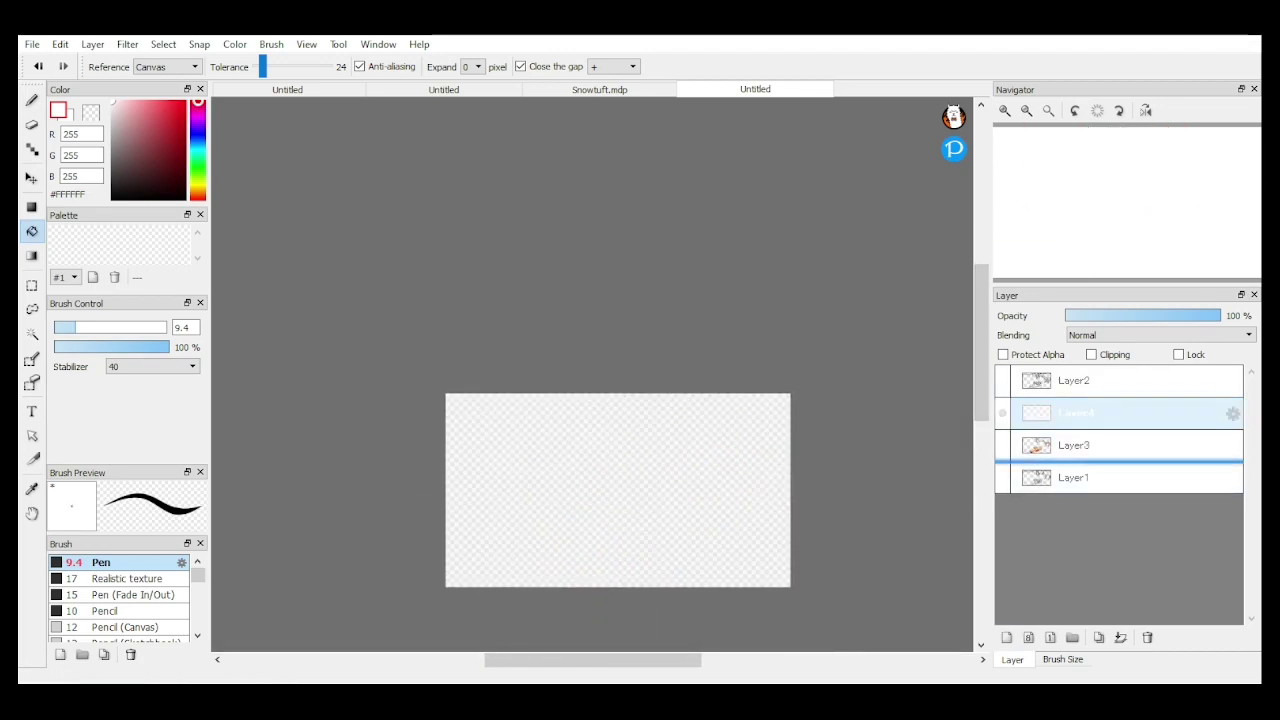
{"action": "left_click", "coordinate": [600, 485]}
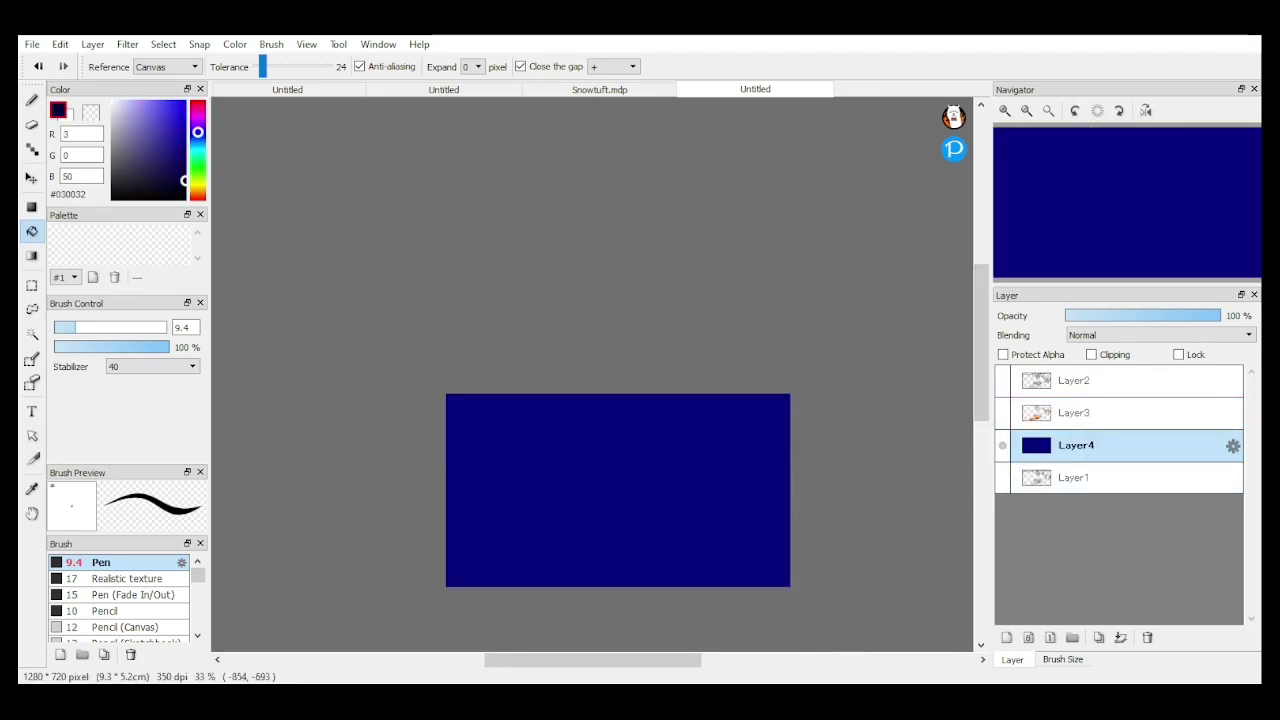
Step: Darken the lower part of the blue background with the Watercolor (Bleeding) brush at size 339 in #030032
{"action": "scroll", "coordinate": [120, 598], "scroll_direction": "down", "scroll_amount": 5}
{"action": "left_click", "coordinate": [125, 595]}
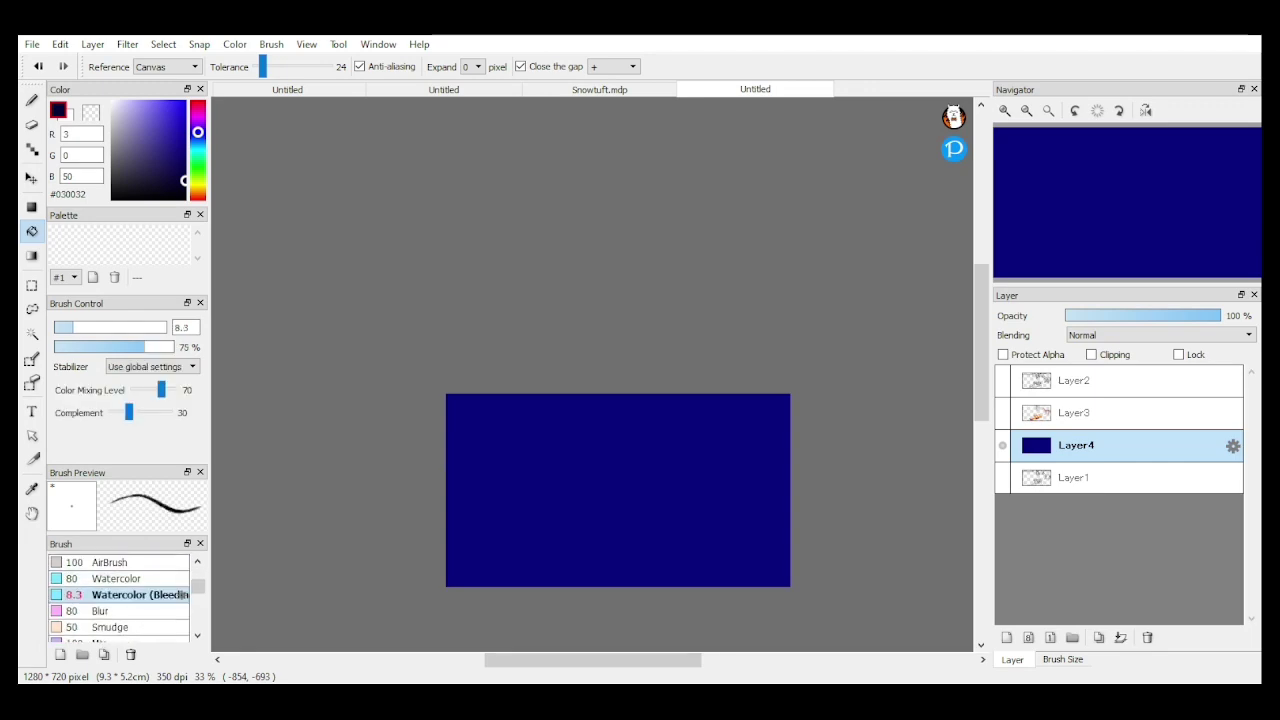
{"action": "key", "text": "b"}
{"action": "left_click_drag", "start_coordinate": [452, 421], "coordinate": [784, 417]}
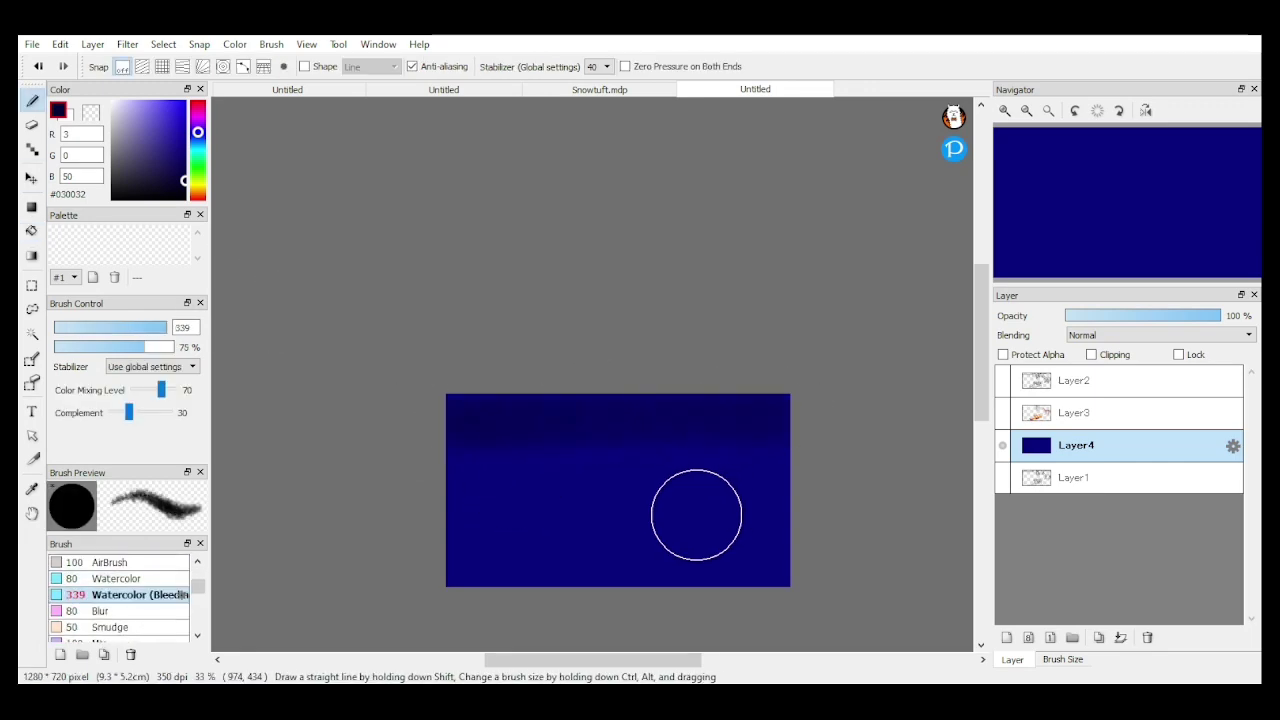
{"action": "mouse_move", "coordinate": [696, 515]}
{"action": "left_mouse_down"}
{"action": "mouse_move", "coordinate": [471, 558]}
{"action": "mouse_move", "coordinate": [789, 589]}
{"action": "mouse_move", "coordinate": [773, 567]}
{"action": "mouse_move", "coordinate": [698, 549]}
{"action": "mouse_move", "coordinate": [609, 551]}
{"action": "mouse_move", "coordinate": [478, 524]}
{"action": "mouse_move", "coordinate": [763, 537]}
{"action": "mouse_move", "coordinate": [586, 530]}
{"action": "left_mouse_up"}
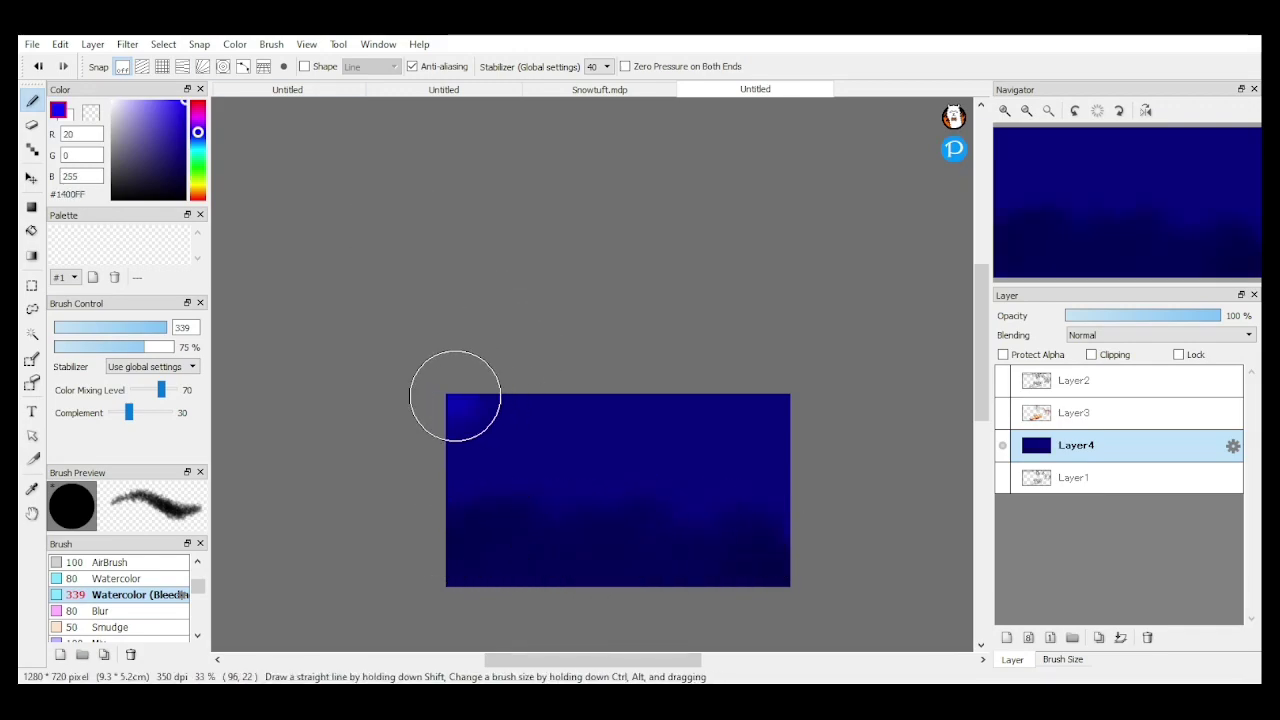
Step: Brush brighter blue #1400FF along the upper edge of the background and show Layer2 and Layer3 again
{"action": "mouse_move", "coordinate": [451, 400]}
{"action": "left_mouse_down"}
{"action": "mouse_move", "coordinate": [669, 379]}
{"action": "mouse_move", "coordinate": [840, 400]}
{"action": "left_mouse_up"}
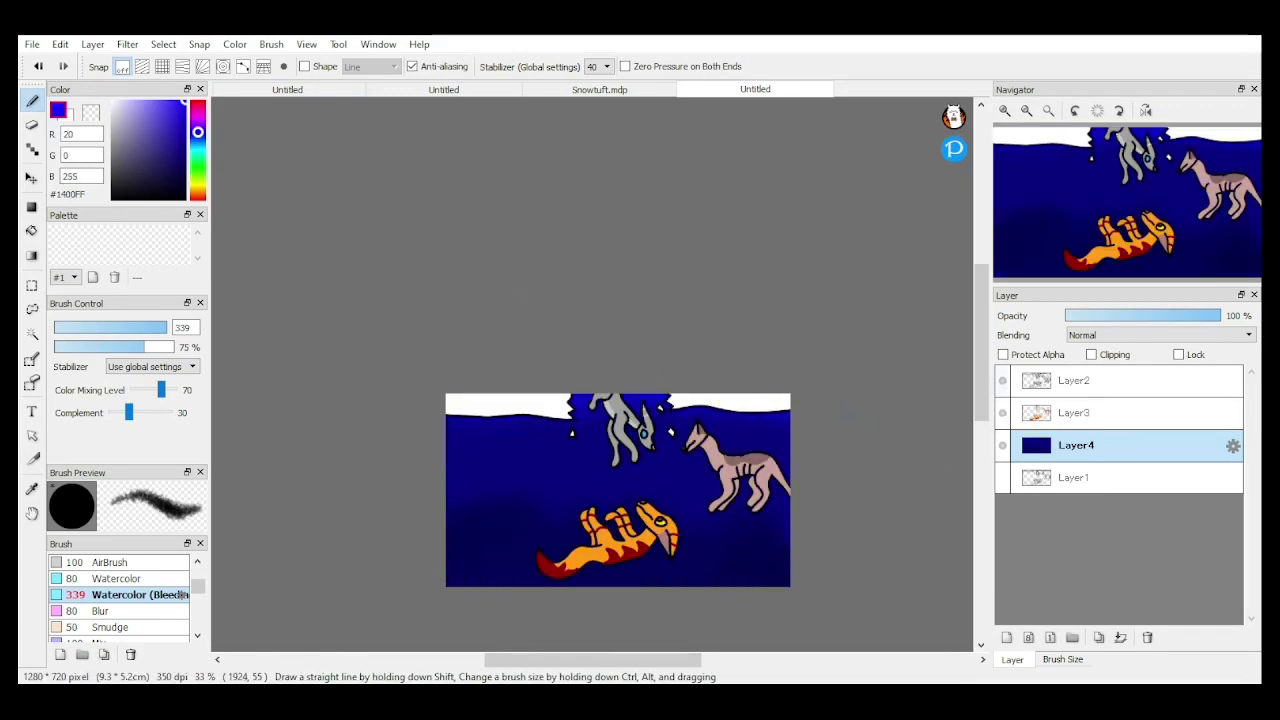
{"action": "scroll", "coordinate": [880, 463], "scroll_direction": "up", "scroll_amount": 2}
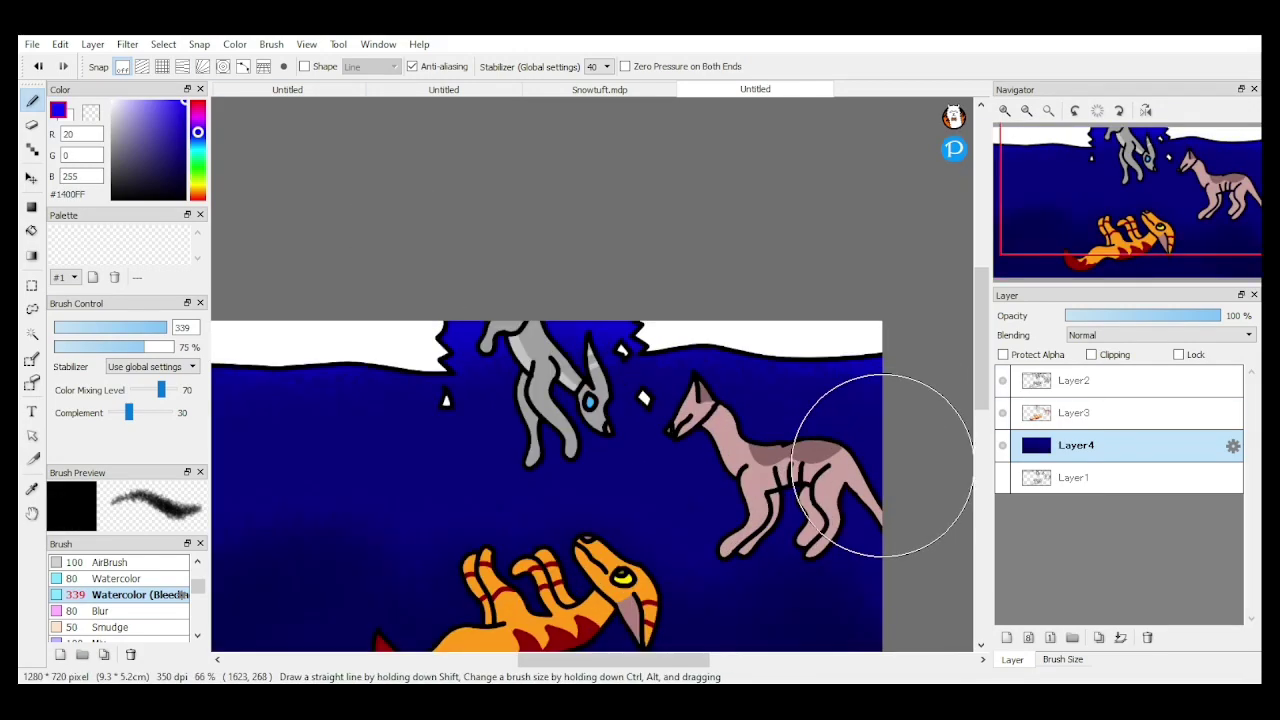
{"action": "scroll", "coordinate": [873, 518], "scroll_direction": "down", "scroll_amount": 1}
{"action": "left_click_drag", "start_coordinate": [981, 376], "coordinate": [981, 396]}
Step: Add a shading layer directly above Layer3, set its opacity to 40 %, and choose the Pen brush
{"action": "left_click", "coordinate": [1007, 638]}
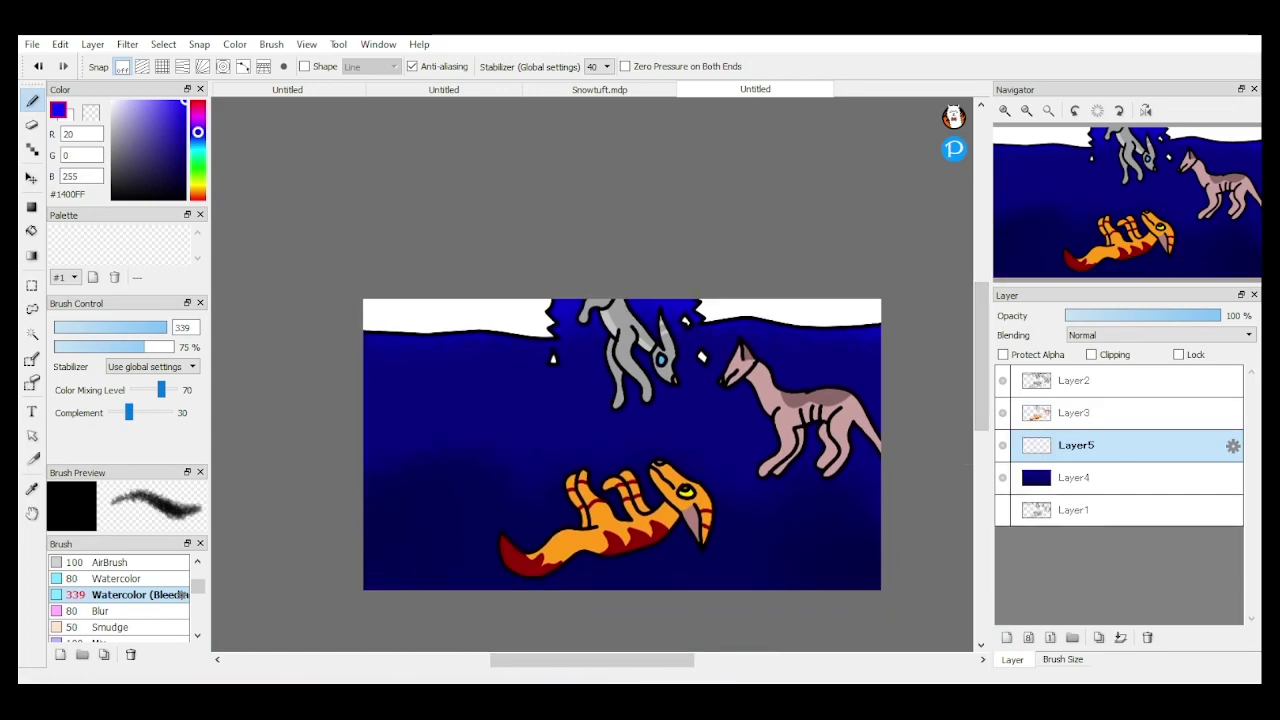
{"action": "left_click_drag", "start_coordinate": [1100, 445], "coordinate": [1103, 400]}
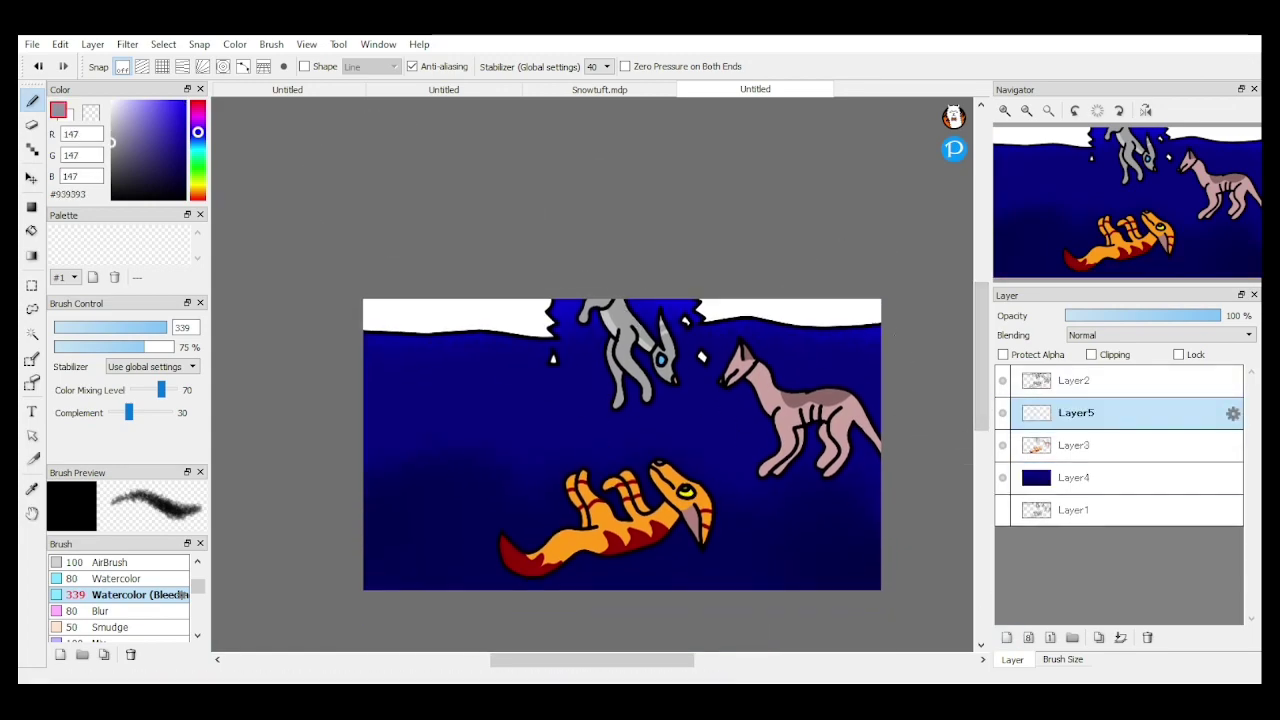
{"action": "scroll", "coordinate": [120, 595], "scroll_direction": "up", "scroll_amount": 3}
{"action": "left_click", "coordinate": [118, 562]}
{"action": "left_click", "coordinate": [1127, 316]}
{"action": "scroll", "coordinate": [611, 318], "scroll_direction": "up", "scroll_amount": 2}
{"action": "right_click", "coordinate": [613, 323]}
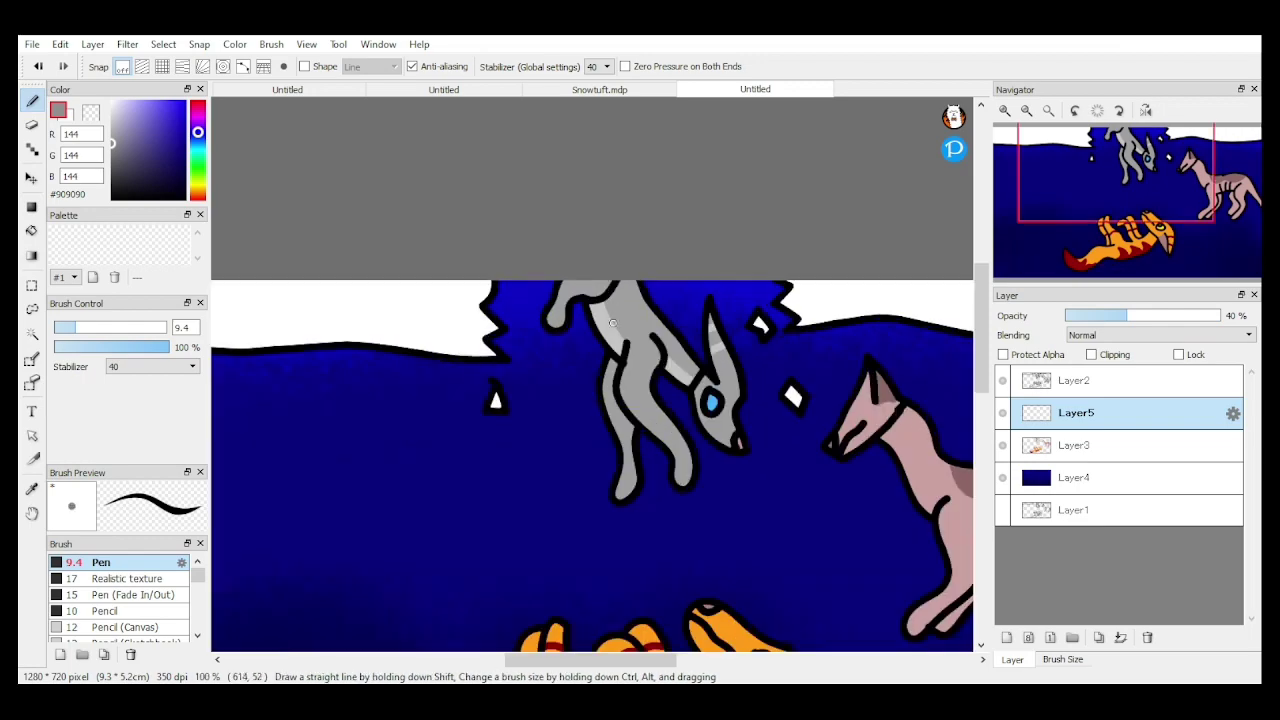
{"action": "scroll", "coordinate": [684, 384], "scroll_direction": "up", "scroll_amount": 4}
{"action": "scroll", "coordinate": [795, 495], "scroll_direction": "down", "scroll_amount": 8}
{"action": "left_click_drag", "start_coordinate": [981, 365], "coordinate": [981, 446]}
{"action": "scroll", "coordinate": [872, 224], "scroll_direction": "up", "scroll_amount": 3}
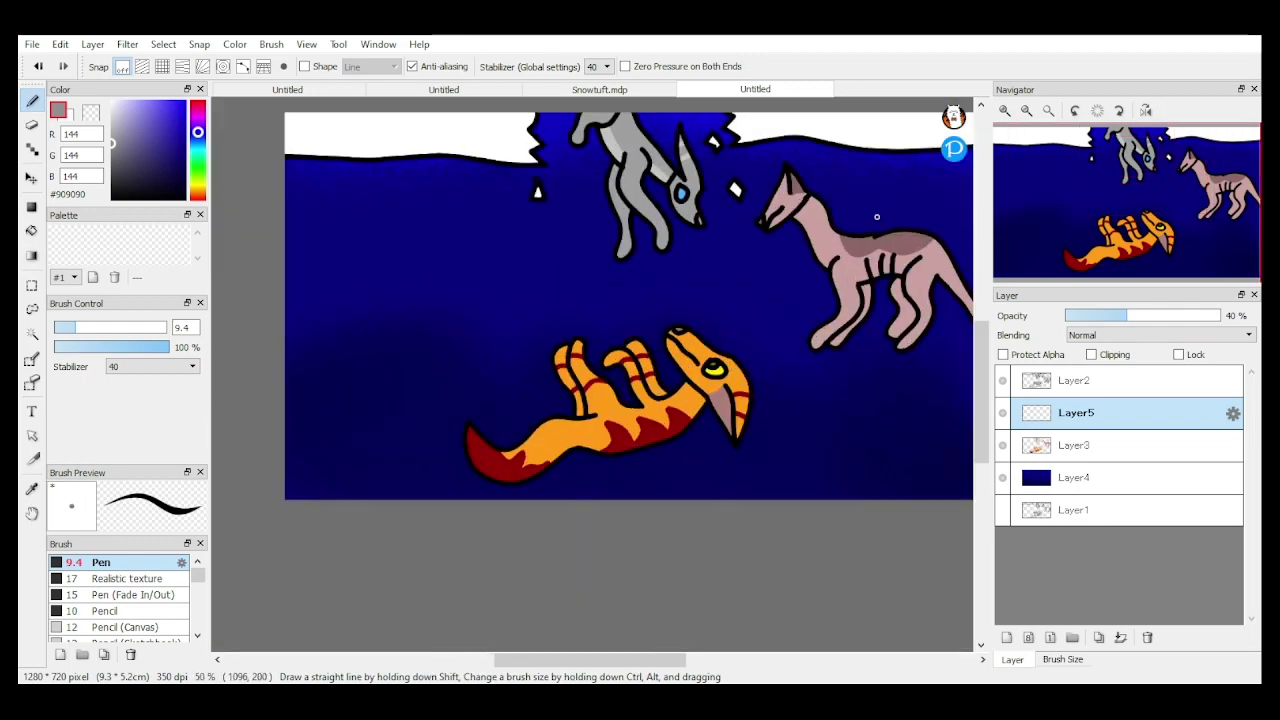
{"action": "scroll", "coordinate": [480, 420], "scroll_direction": "up", "scroll_amount": 2}
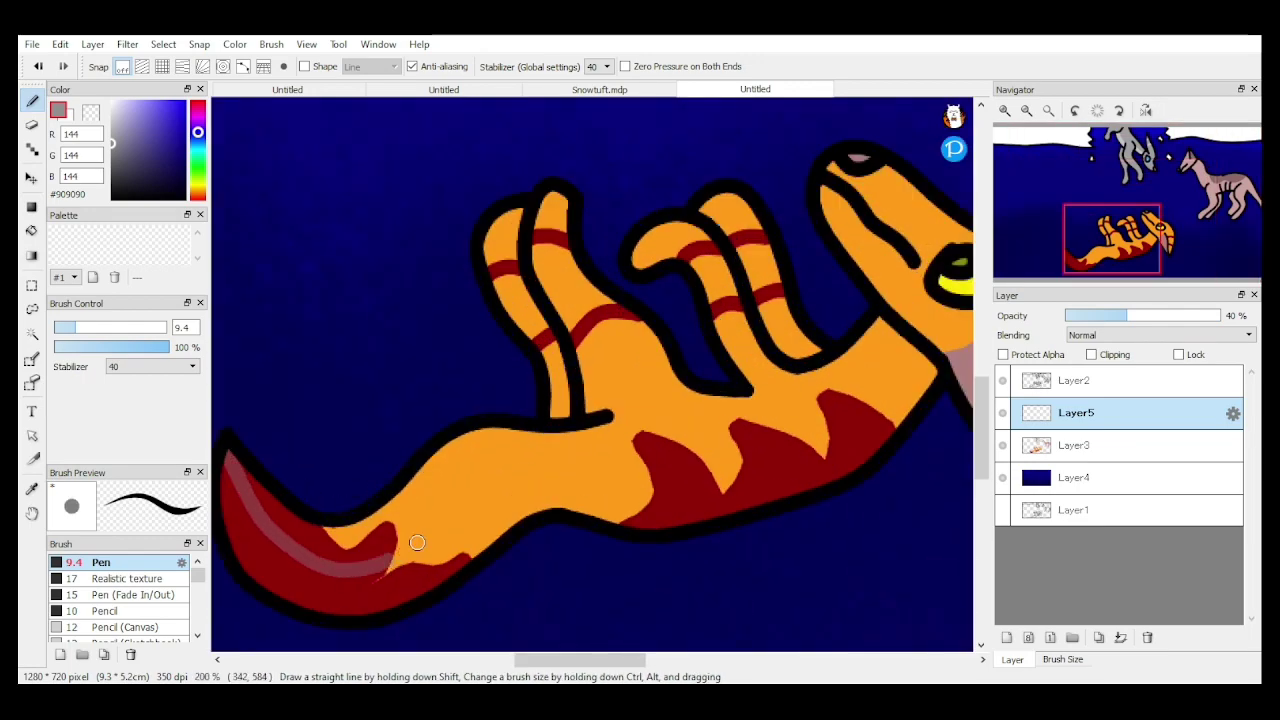
{"action": "key", "text": "ctrl+z"}
Step: Draw a shading boundary in purple #6962C0 along the lying animal's body from the neck to the tail tip
{"action": "left_click", "coordinate": [148, 125]}
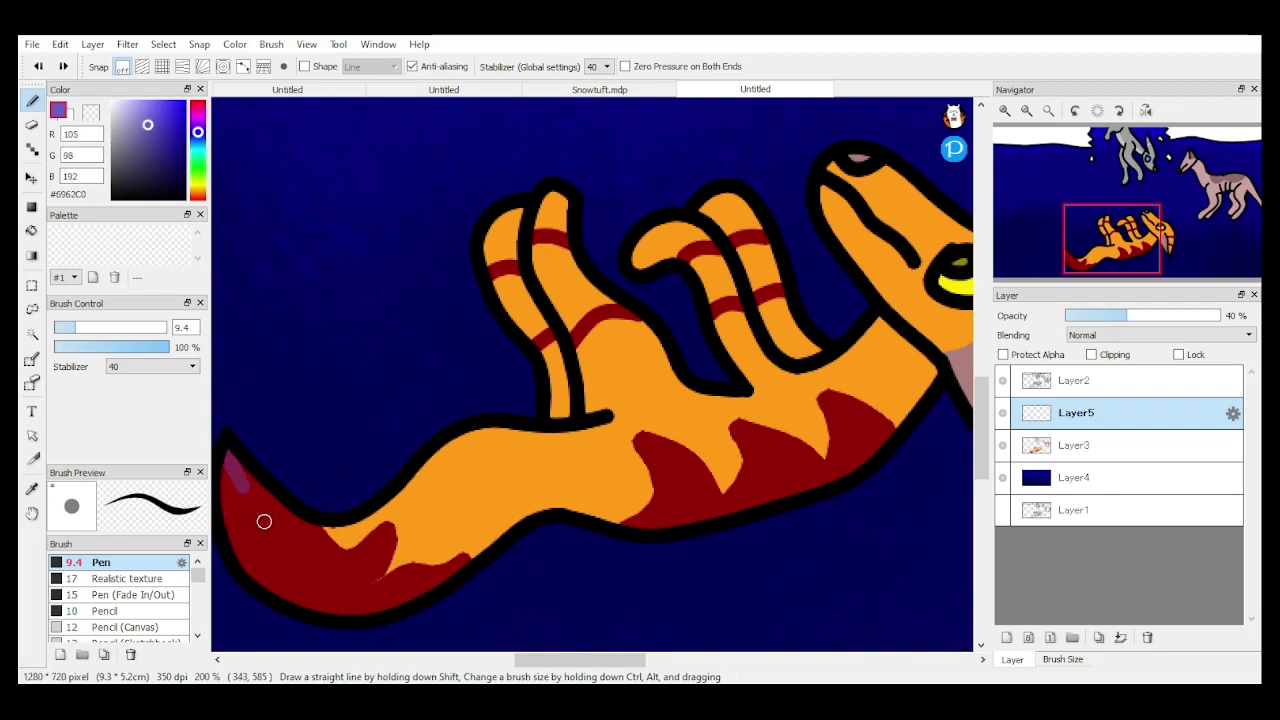
{"action": "mouse_move", "coordinate": [264, 521]}
{"action": "left_mouse_down"}
{"action": "mouse_move", "coordinate": [392, 546]}
{"action": "mouse_move", "coordinate": [520, 476]}
{"action": "mouse_move", "coordinate": [627, 494]}
{"action": "mouse_move", "coordinate": [807, 453]}
{"action": "mouse_move", "coordinate": [923, 334]}
{"action": "mouse_move", "coordinate": [766, 451]}
{"action": "left_mouse_up"}
{"action": "key", "text": "ctrl+z"}
{"action": "key", "text": "ctrl+z"}
{"action": "mouse_move", "coordinate": [914, 337]}
{"action": "left_mouse_down"}
{"action": "mouse_move", "coordinate": [794, 426]}
{"action": "mouse_move", "coordinate": [620, 453]}
{"action": "mouse_move", "coordinate": [313, 562]}
{"action": "mouse_move", "coordinate": [228, 453]}
{"action": "left_mouse_up"}
Step: Fill the areas of the lying animal's back and tail below the shading line with #6962C0
{"action": "left_click", "coordinate": [32, 231]}
{"action": "left_click", "coordinate": [345, 577]}
{"action": "left_click", "coordinate": [425, 546]}
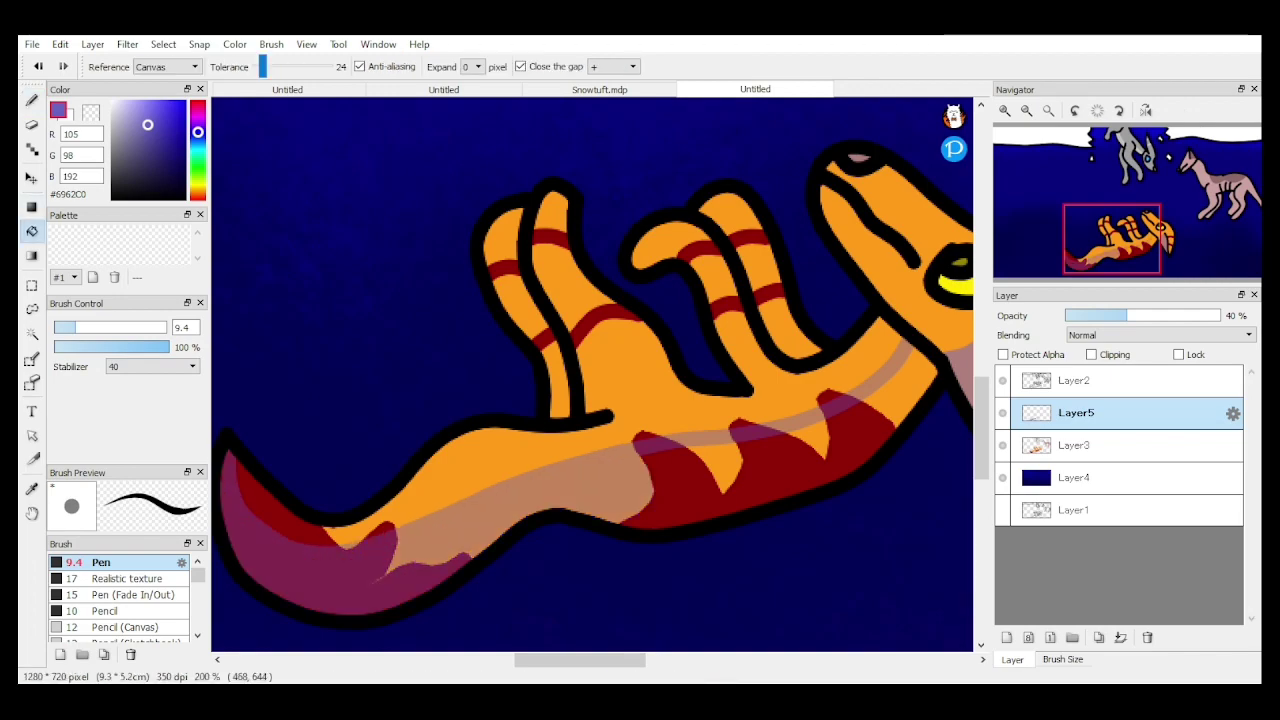
{"action": "left_click", "coordinate": [695, 493]}
{"action": "left_click", "coordinate": [722, 469]}
{"action": "left_click", "coordinate": [818, 437]}
{"action": "left_click", "coordinate": [908, 387]}
{"action": "scroll", "coordinate": [916, 385], "scroll_direction": "down", "scroll_amount": 2}
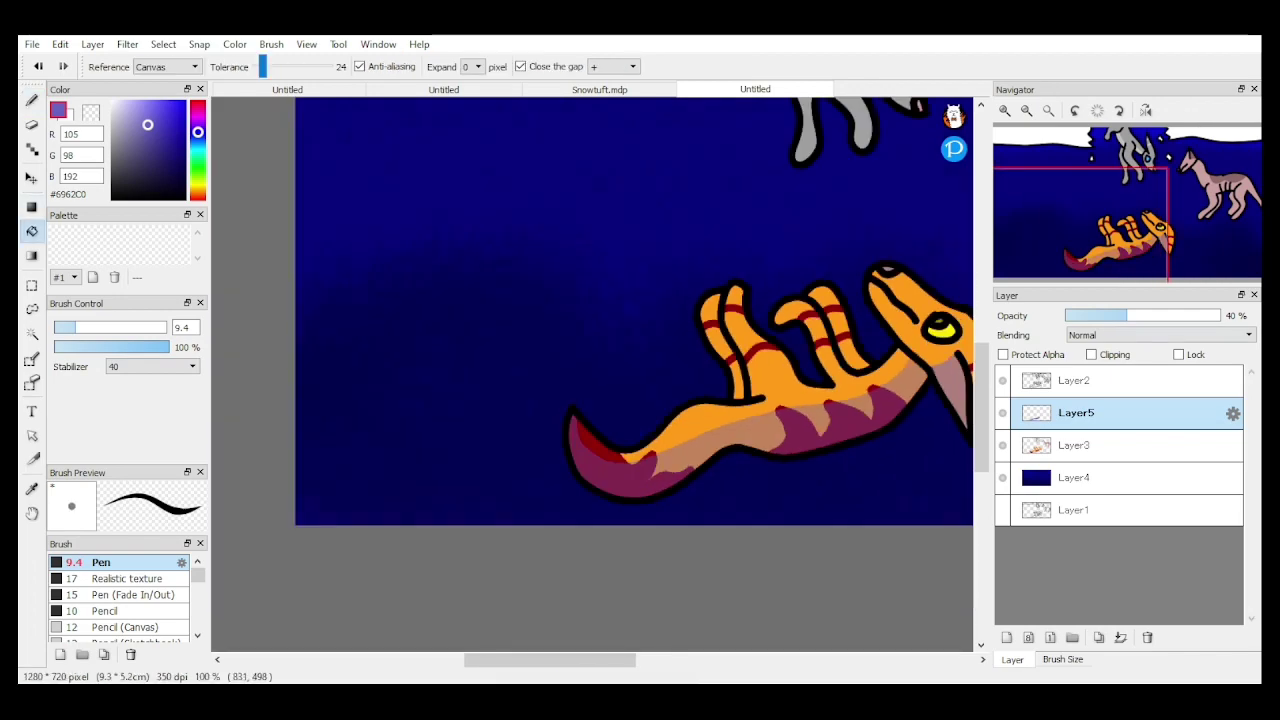
Step: Lower the shading layer's opacity to 21 %
{"action": "left_click", "coordinate": [1098, 316]}
{"action": "left_click_drag", "start_coordinate": [486, 660], "coordinate": [579, 660]}
{"action": "scroll", "coordinate": [458, 391], "scroll_direction": "down", "scroll_amount": 1}
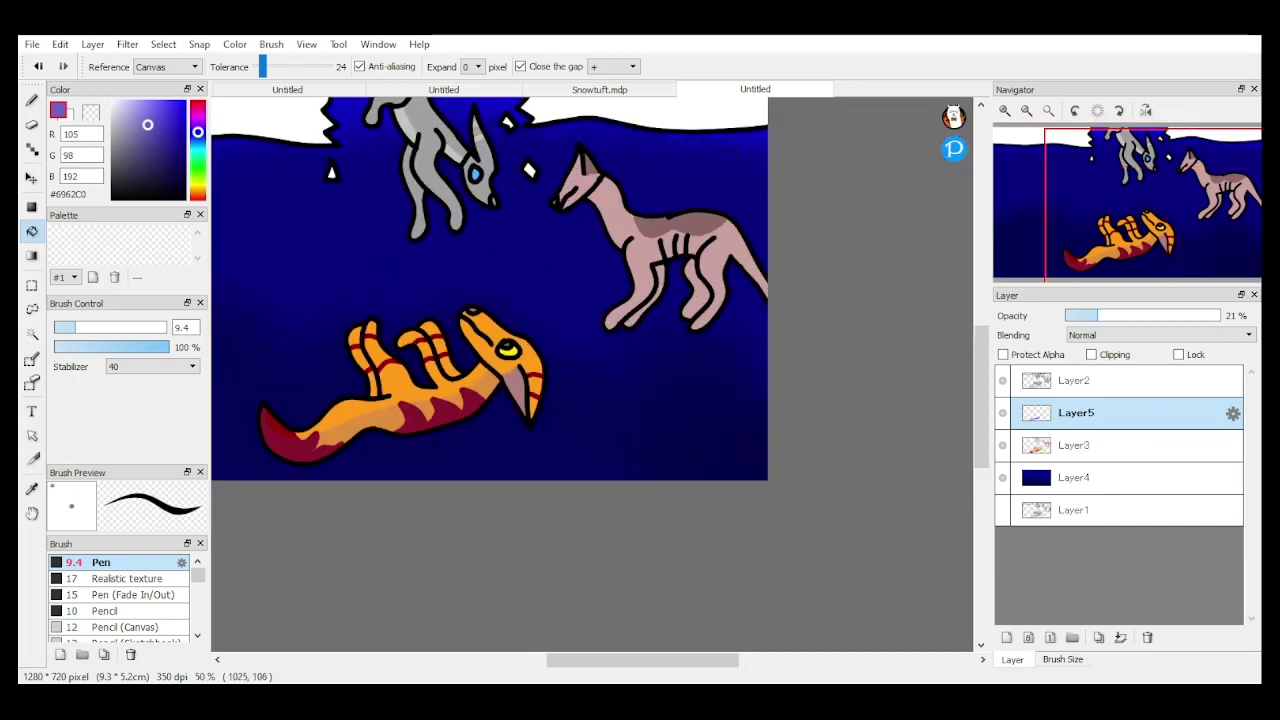
Step: Shade the standing animal's neck, belly and hindquarters with the Pen in #6962C0 on the shading layer
{"action": "scroll", "coordinate": [616, 222], "scroll_direction": "up", "scroll_amount": 3}
{"action": "left_click", "coordinate": [32, 100]}
{"action": "left_click_drag", "start_coordinate": [616, 177], "coordinate": [714, 289]}
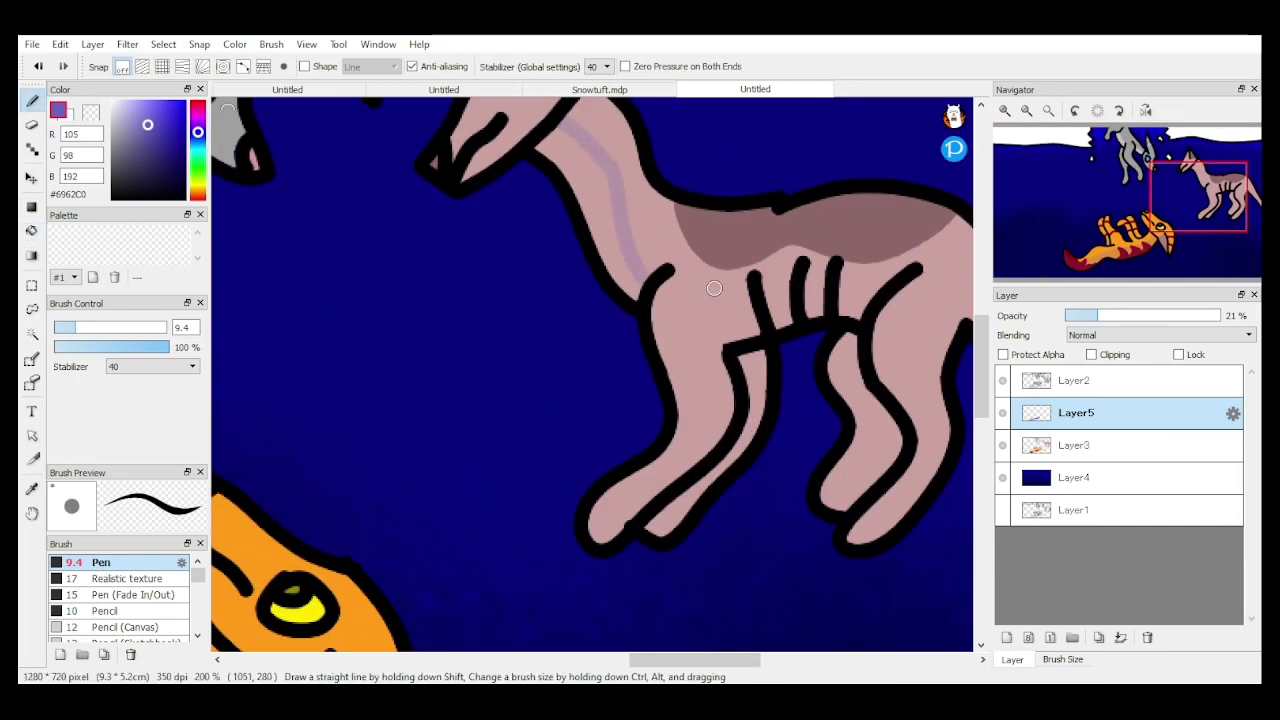
{"action": "key", "text": "g"}
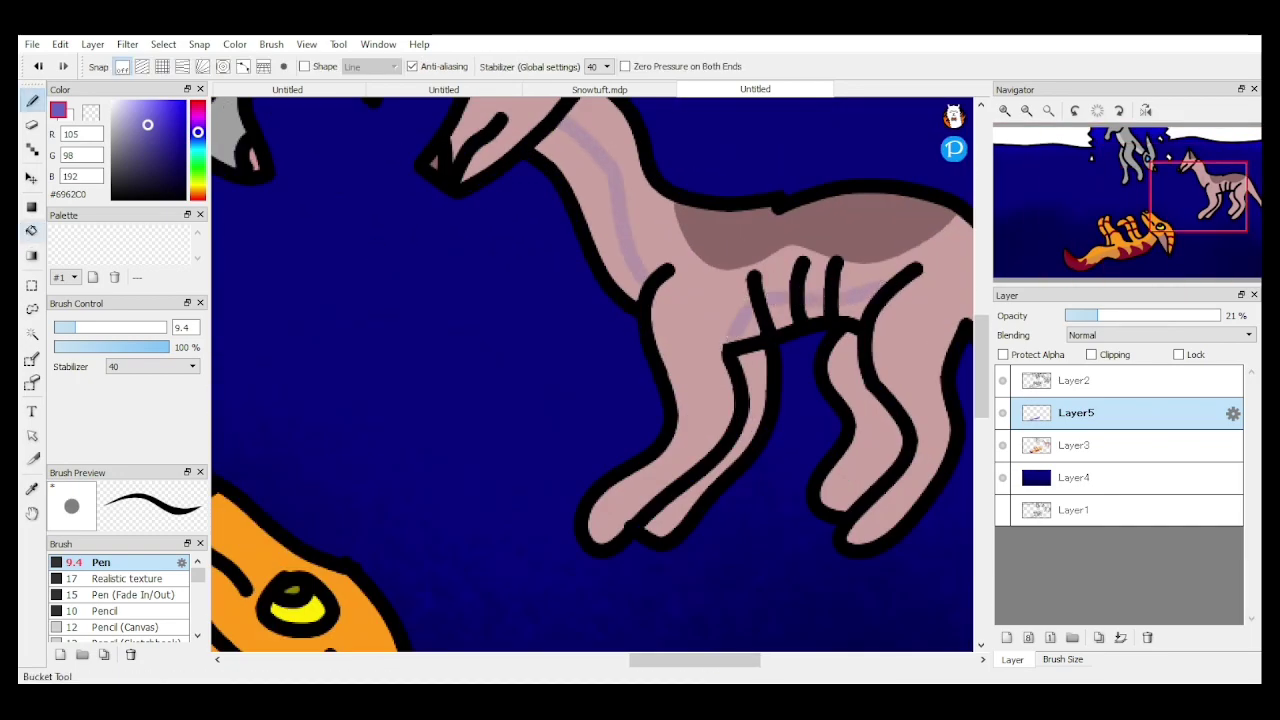
{"action": "key", "text": "b"}
{"action": "mouse_move", "coordinate": [599, 217]}
{"action": "left_mouse_down"}
{"action": "mouse_move", "coordinate": [634, 284]}
{"action": "mouse_move", "coordinate": [775, 311]}
{"action": "left_mouse_up"}
{"action": "scroll", "coordinate": [852, 308], "scroll_direction": "down", "scroll_amount": 2}
{"action": "scroll", "coordinate": [925, 352], "scroll_direction": "up", "scroll_amount": 2}
{"action": "left_click_drag", "start_coordinate": [881, 278], "coordinate": [968, 407]}
{"action": "scroll", "coordinate": [930, 370], "scroll_direction": "down", "scroll_amount": 2}
{"action": "scroll", "coordinate": [828, 385], "scroll_direction": "down", "scroll_amount": 2}
Step: Set the Pen size to 9.7 and shade the underside of the gray hanging animal's jaw with #6962C0
{"action": "scroll", "coordinate": [668, 300], "scroll_direction": "up", "scroll_amount": 4}
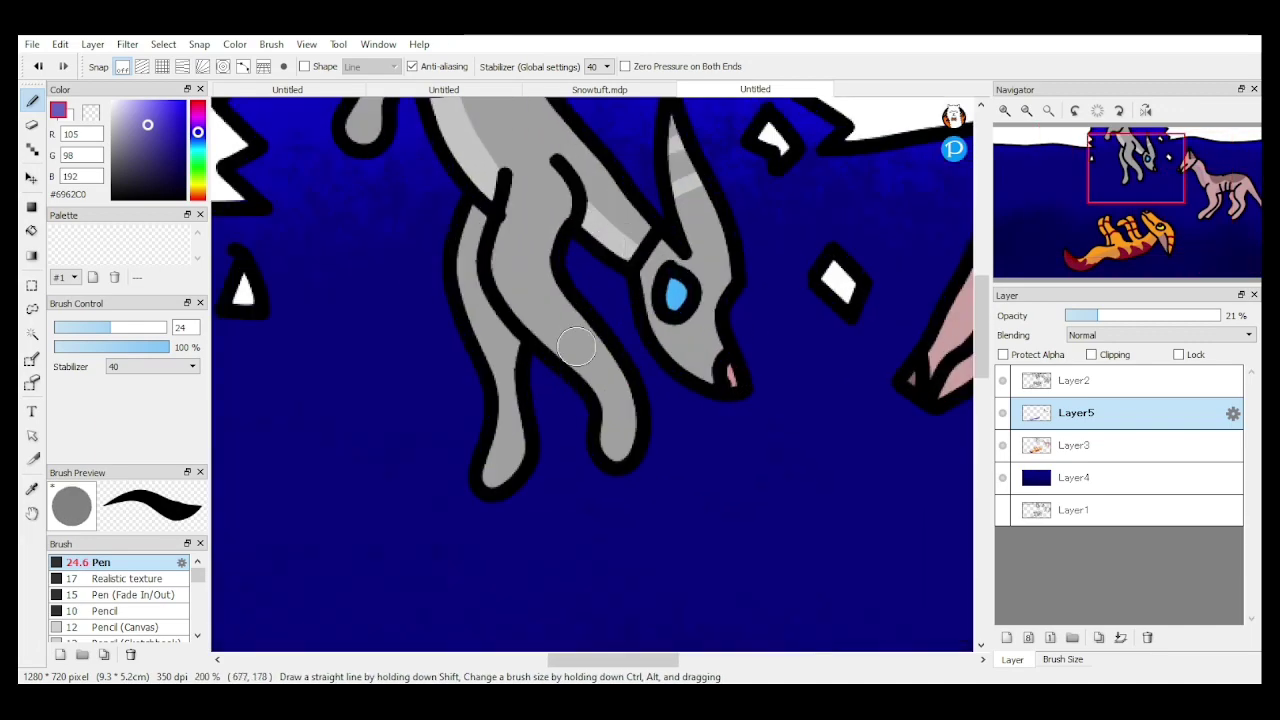
{"action": "left_click", "coordinate": [76, 327]}
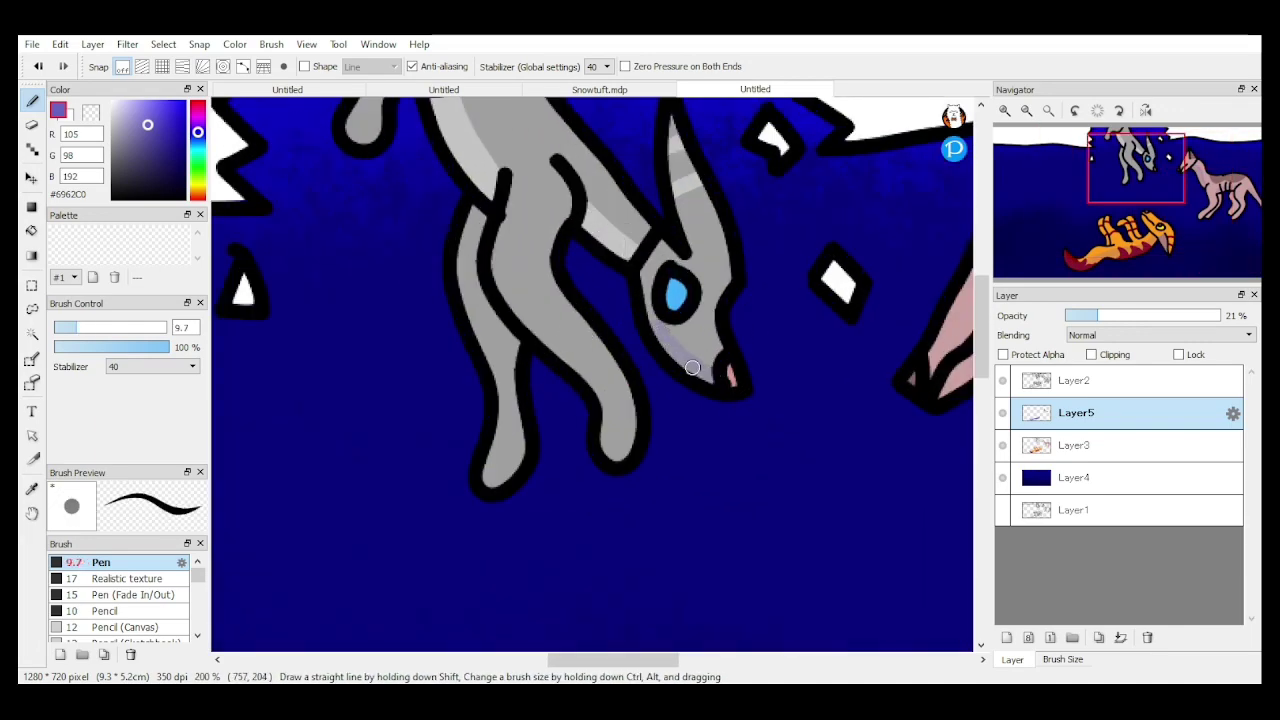
{"action": "scroll", "coordinate": [637, 284], "scroll_direction": "down", "scroll_amount": 2}
Step: Shade the light patches on the gray hanging animal's chest and neck with #6962C0
{"action": "scroll", "coordinate": [472, 130], "scroll_direction": "up", "scroll_amount": 1}
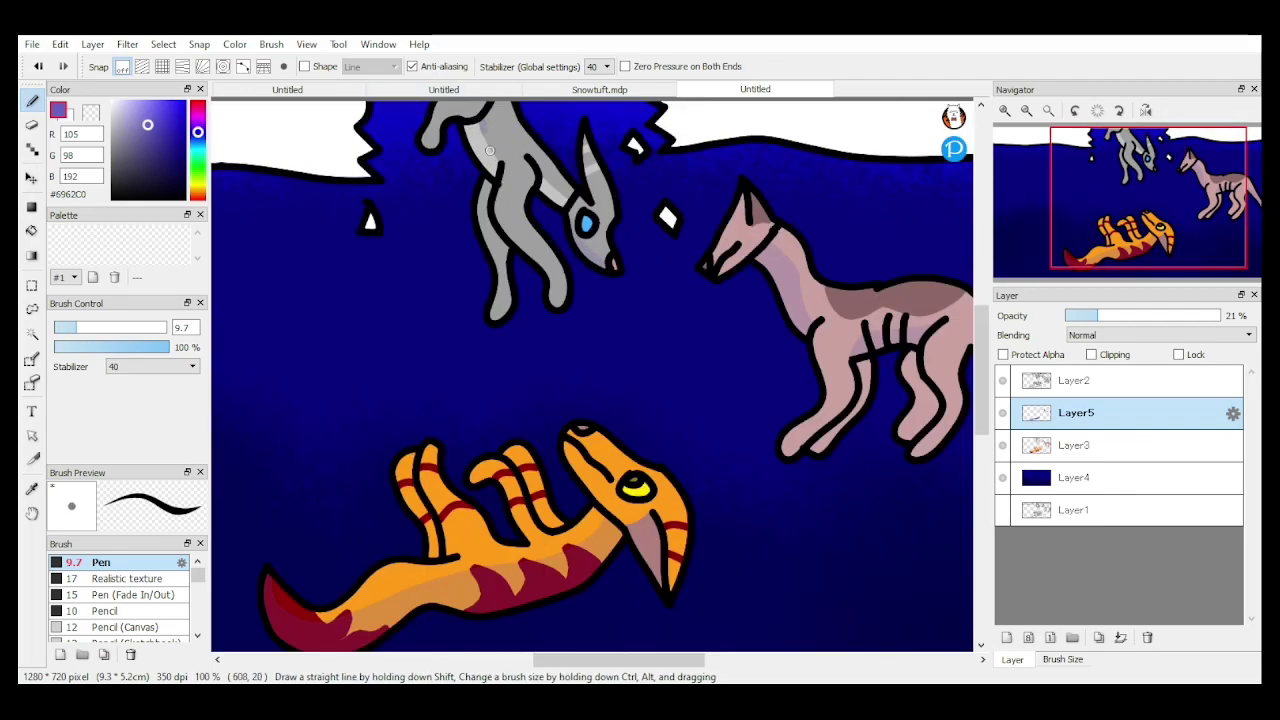
{"action": "scroll", "coordinate": [560, 195], "scroll_direction": "up", "scroll_amount": 1}
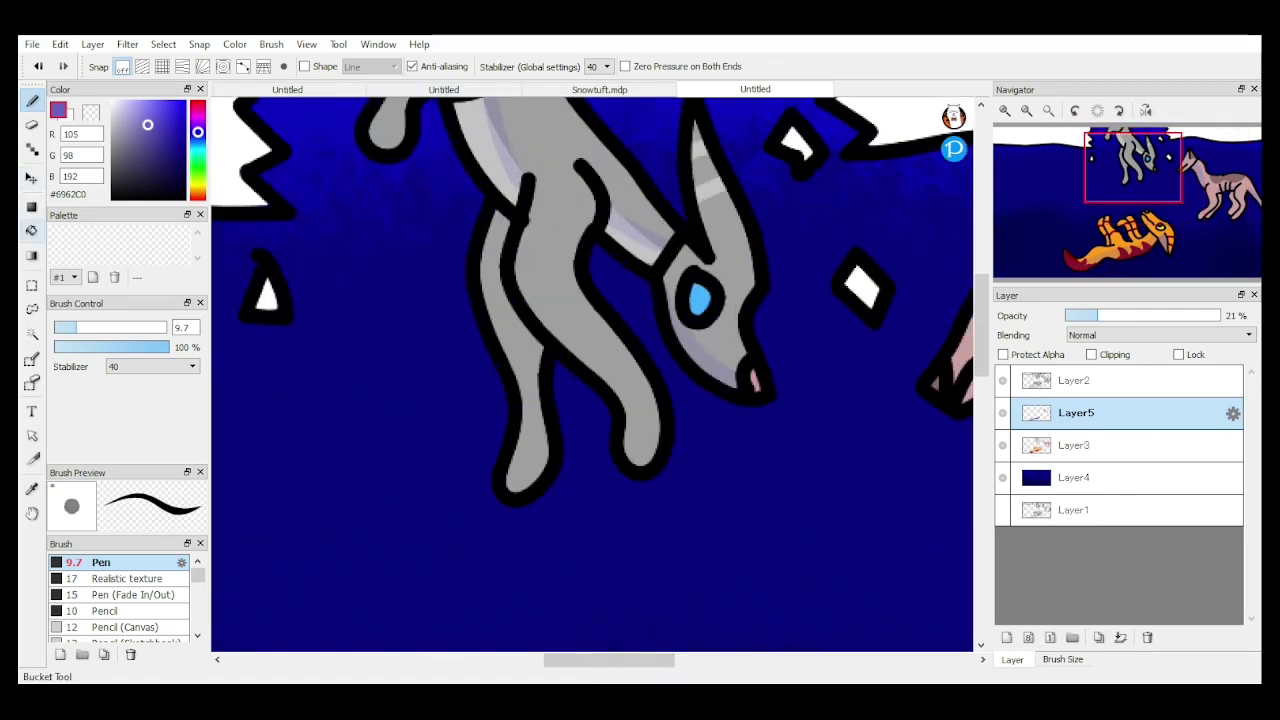
{"action": "left_click", "coordinate": [31, 230]}
{"action": "scroll", "coordinate": [640, 275], "scroll_direction": "up", "scroll_amount": 3}
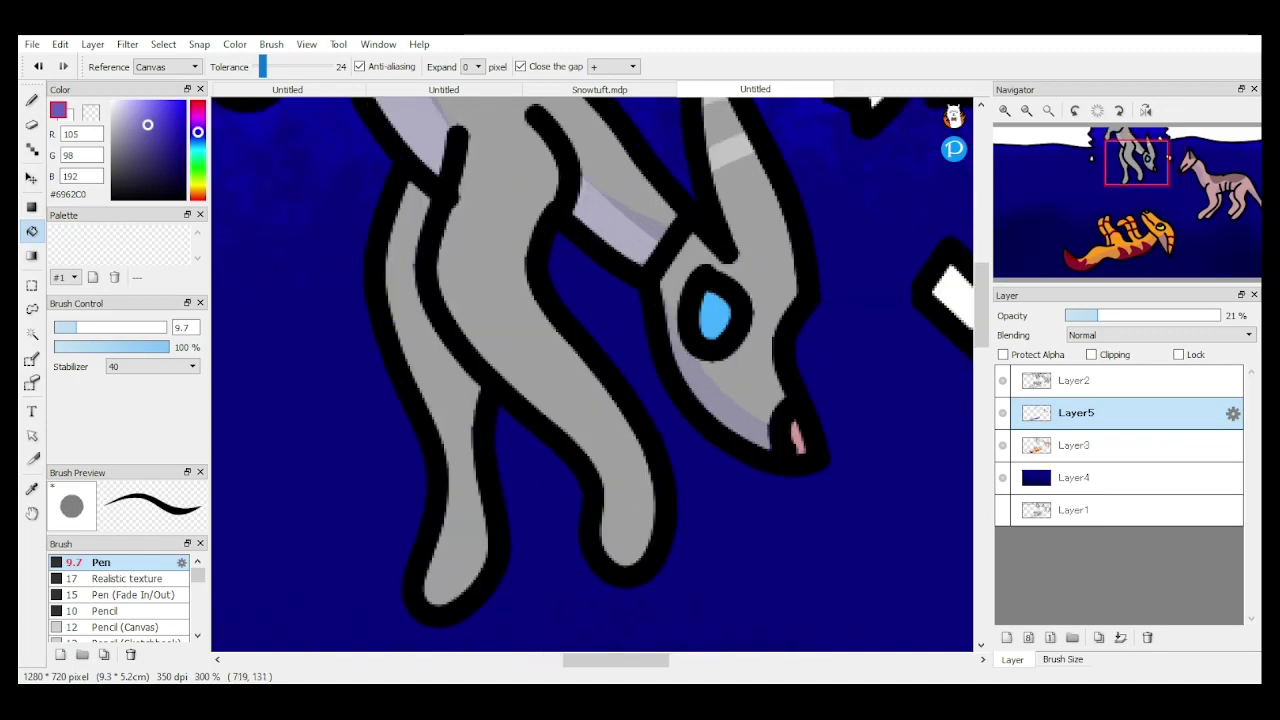
Step: Shade the inner edge of the gray hanging animal's ear with the Pen in #6962C0
{"action": "left_click", "coordinate": [31, 100]}
{"action": "scroll", "coordinate": [545, 345], "scroll_direction": "down", "scroll_amount": 1}
{"action": "left_click_drag", "start_coordinate": [723, 122], "coordinate": [750, 270]}
{"action": "scroll", "coordinate": [735, 210], "scroll_direction": "down", "scroll_amount": 1}
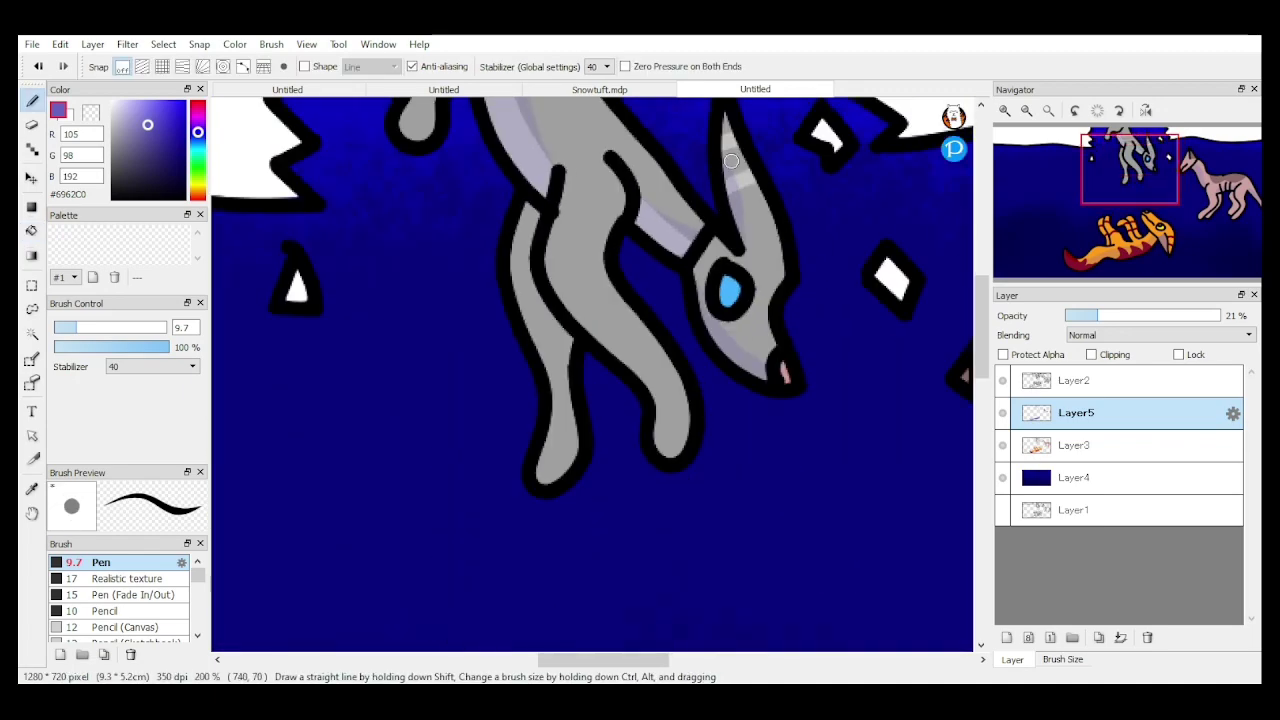
{"action": "scroll", "coordinate": [705, 313], "scroll_direction": "down", "scroll_amount": 1}
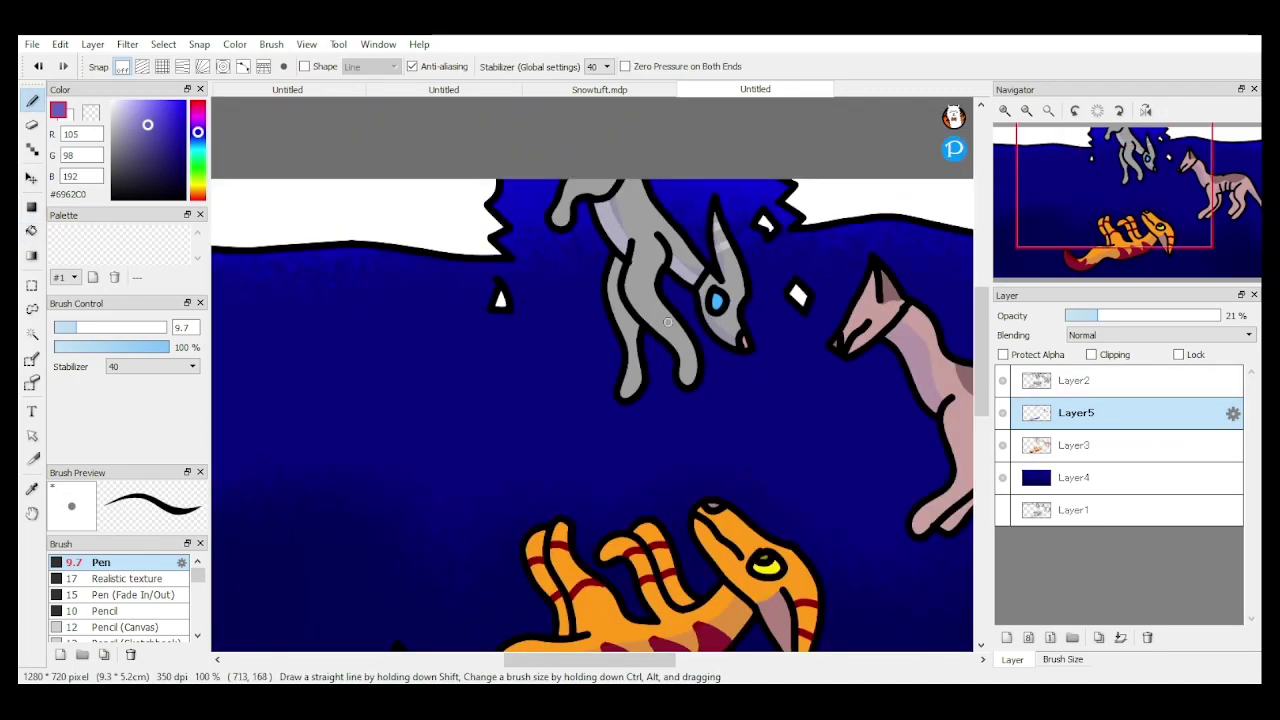
Step: Fill the gray hanging animal's near leg and adjoining body with the #6962C0 shading color
{"action": "scroll", "coordinate": [640, 320], "scroll_direction": "up", "scroll_amount": 1}
{"action": "key", "text": "g"}
{"action": "left_click", "coordinate": [746, 386]}
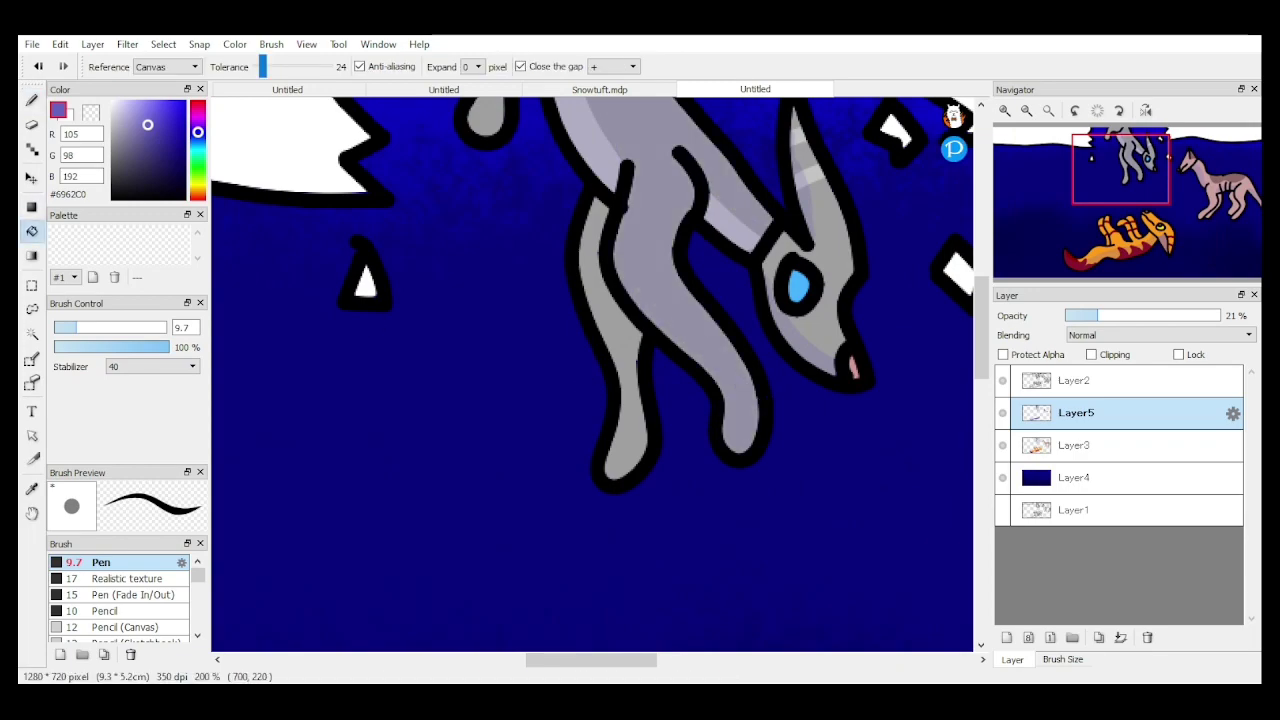
Step: Undo the last leg fill and shade the edges of the gray hanging animal's two front legs with the Pen at size 19.3
{"action": "key", "text": "ctrl+z"}
{"action": "left_click", "coordinate": [100, 328]}
{"action": "left_click", "coordinate": [32, 100]}
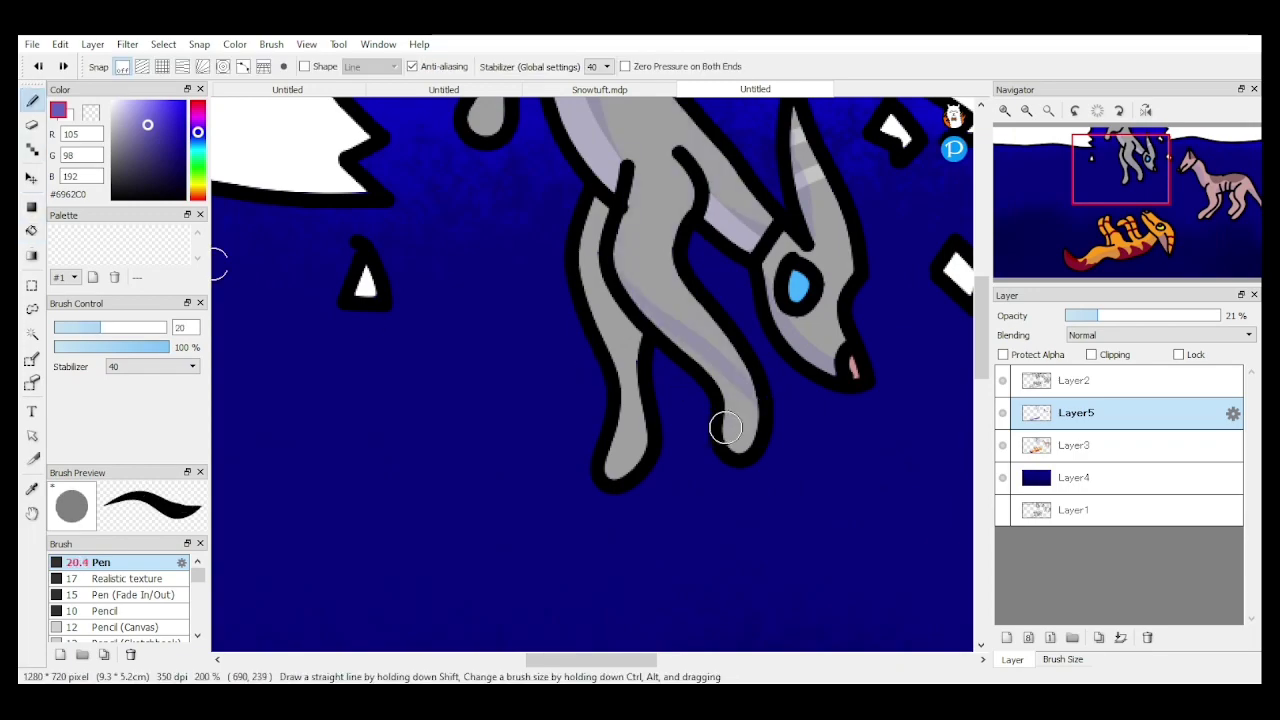
{"action": "left_click", "coordinate": [72, 328]}
{"action": "mouse_move", "coordinate": [736, 358]}
{"action": "left_mouse_down"}
{"action": "mouse_move", "coordinate": [715, 374]}
{"action": "mouse_move", "coordinate": [664, 332]}
{"action": "mouse_move", "coordinate": [632, 378]}
{"action": "left_mouse_up"}
{"action": "left_click_drag", "start_coordinate": [583, 450], "coordinate": [610, 442]}
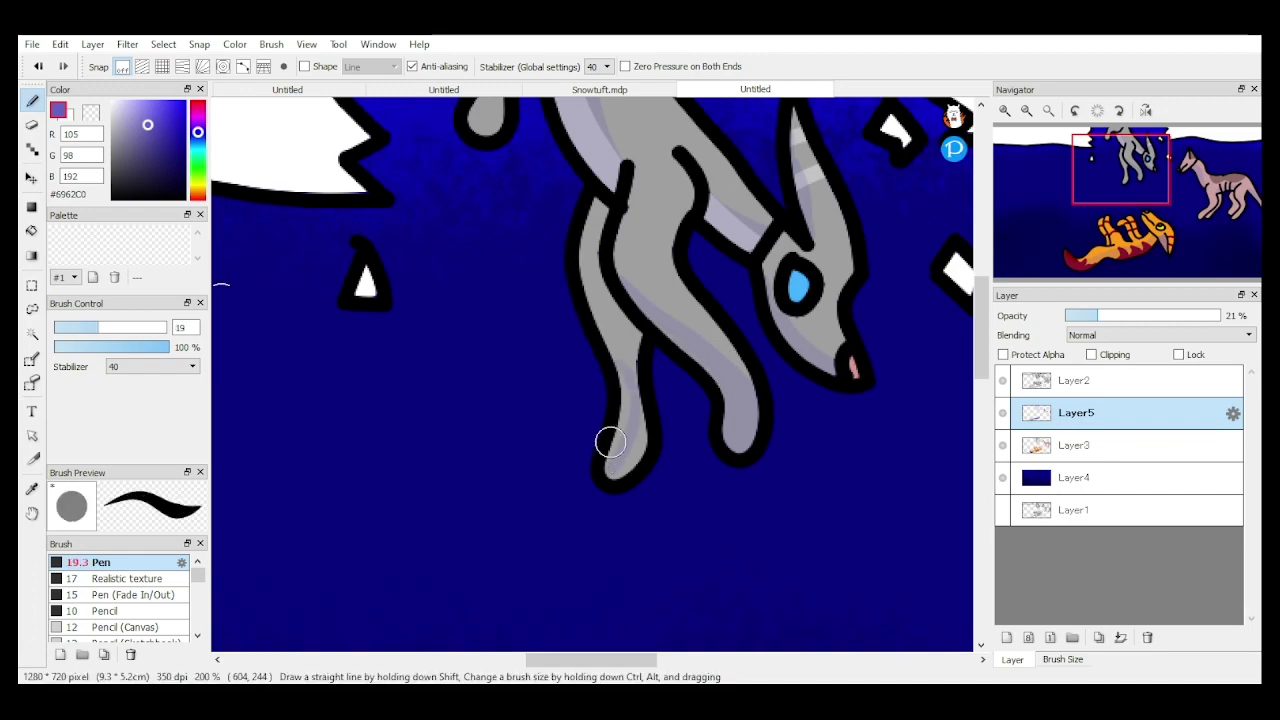
Step: Set the Pen size to 6.1 and shade the underside of the orange animal's near front leg with #6962C0
{"action": "scroll", "coordinate": [485, 308], "scroll_direction": "down", "scroll_amount": 5}
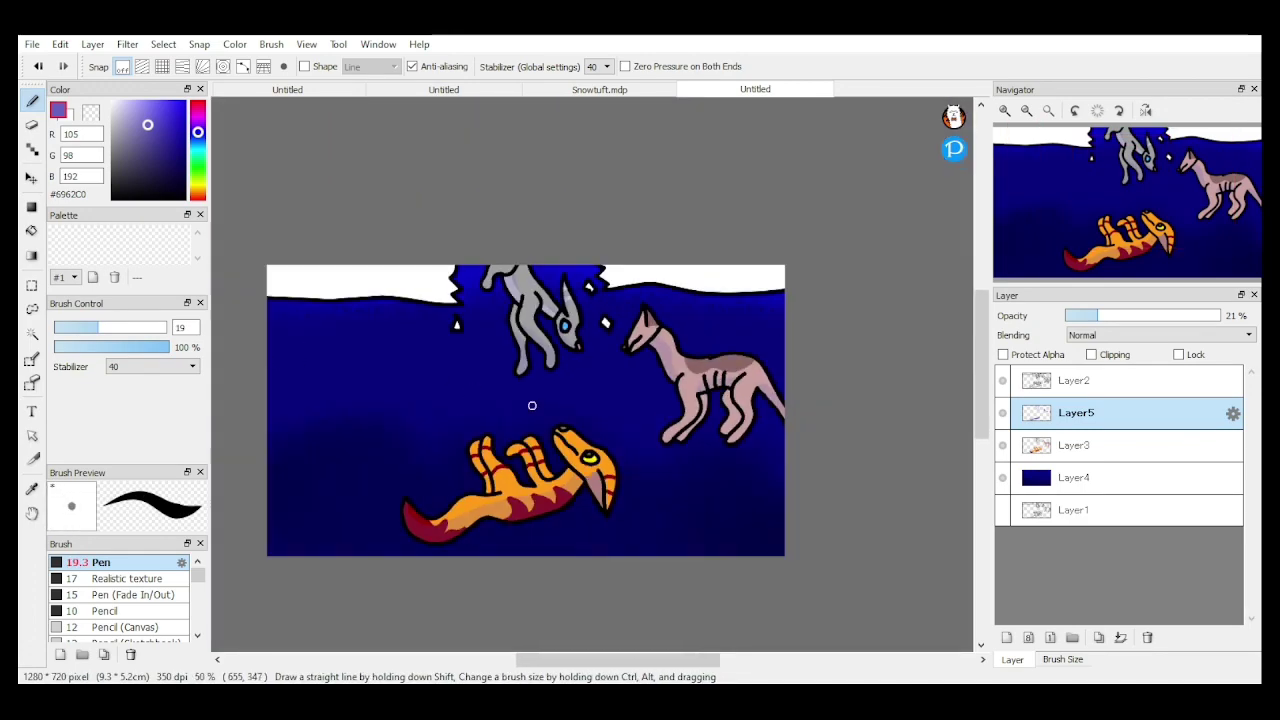
{"action": "scroll", "coordinate": [529, 406], "scroll_direction": "up", "scroll_amount": 7}
{"action": "left_click", "coordinate": [68, 328]}
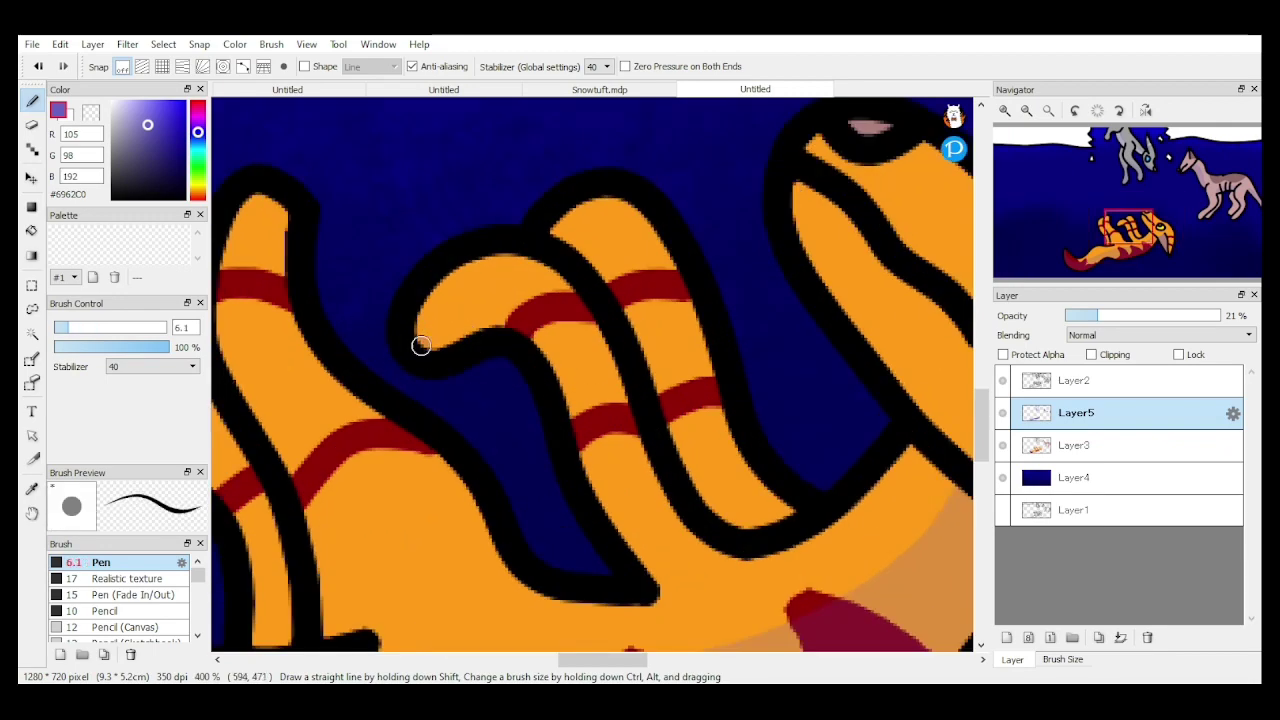
{"action": "scroll", "coordinate": [605, 467], "scroll_direction": "down", "scroll_amount": 3}
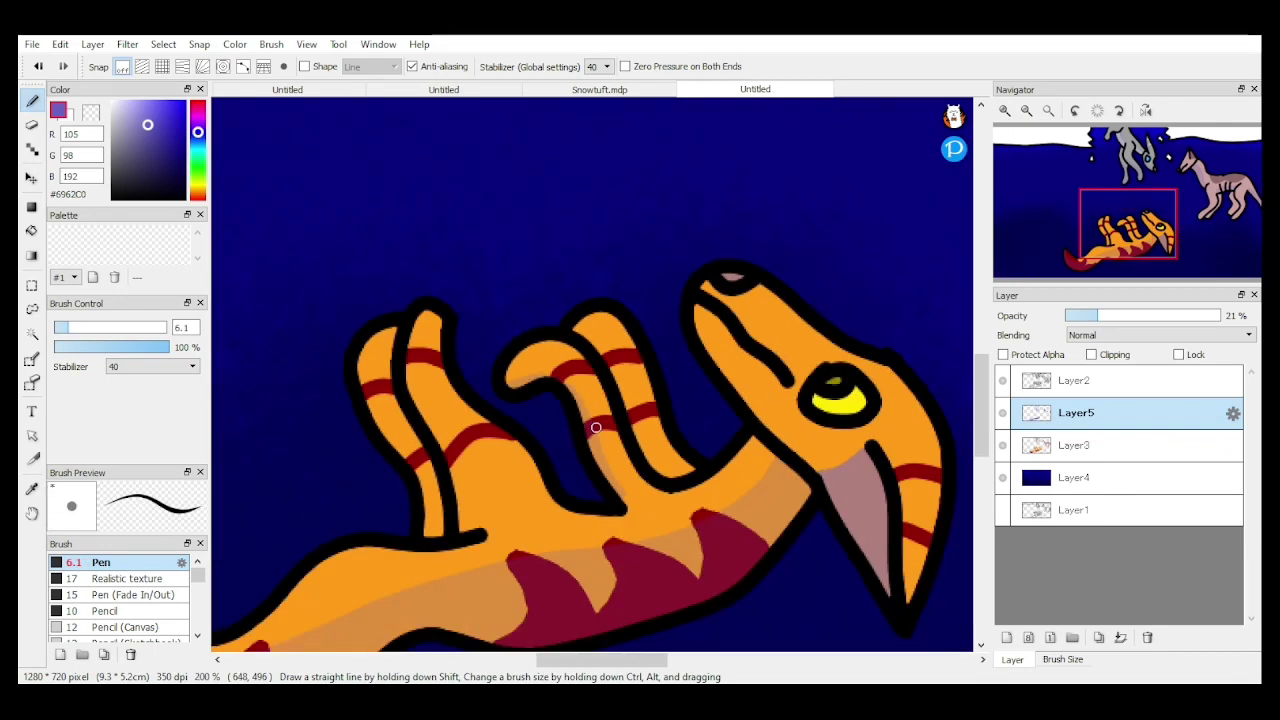
Step: Set the Pen size to 11.1 and shade the orange animal's hind legs and the underside of its jaw
{"action": "left_click_drag", "start_coordinate": [355, 373], "coordinate": [381, 373]}
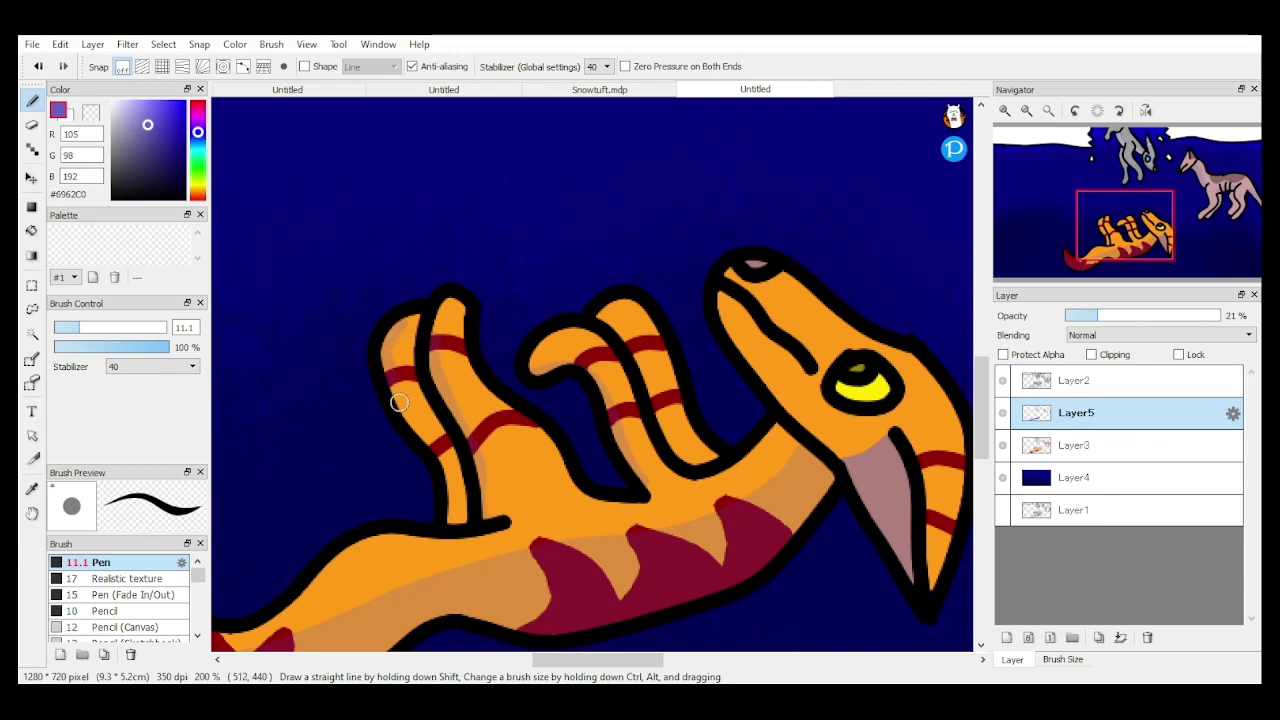
{"action": "left_click_drag", "start_coordinate": [448, 498], "coordinate": [449, 514]}
{"action": "scroll", "coordinate": [655, 275], "scroll_direction": "up", "scroll_amount": 2}
{"action": "mouse_move", "coordinate": [795, 362]}
{"action": "left_mouse_down"}
{"action": "mouse_move", "coordinate": [873, 502]}
{"action": "mouse_move", "coordinate": [955, 587]}
{"action": "left_mouse_up"}
{"action": "scroll", "coordinate": [955, 587], "scroll_direction": "down", "scroll_amount": 3}
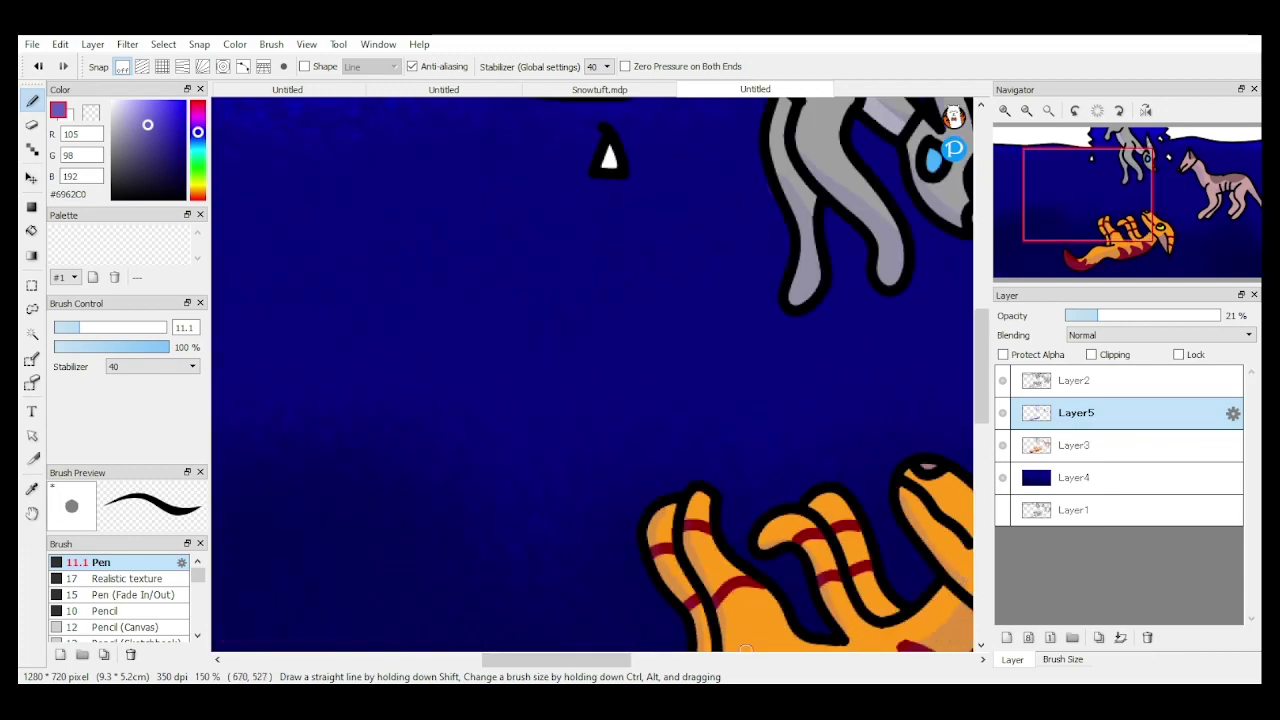
Step: Shade the inside of the orange animal's ear along its front edge with #6962C0
{"action": "left_click_drag", "start_coordinate": [570, 660], "coordinate": [633, 660]}
{"action": "left_click_drag", "start_coordinate": [990, 345], "coordinate": [966, 400]}
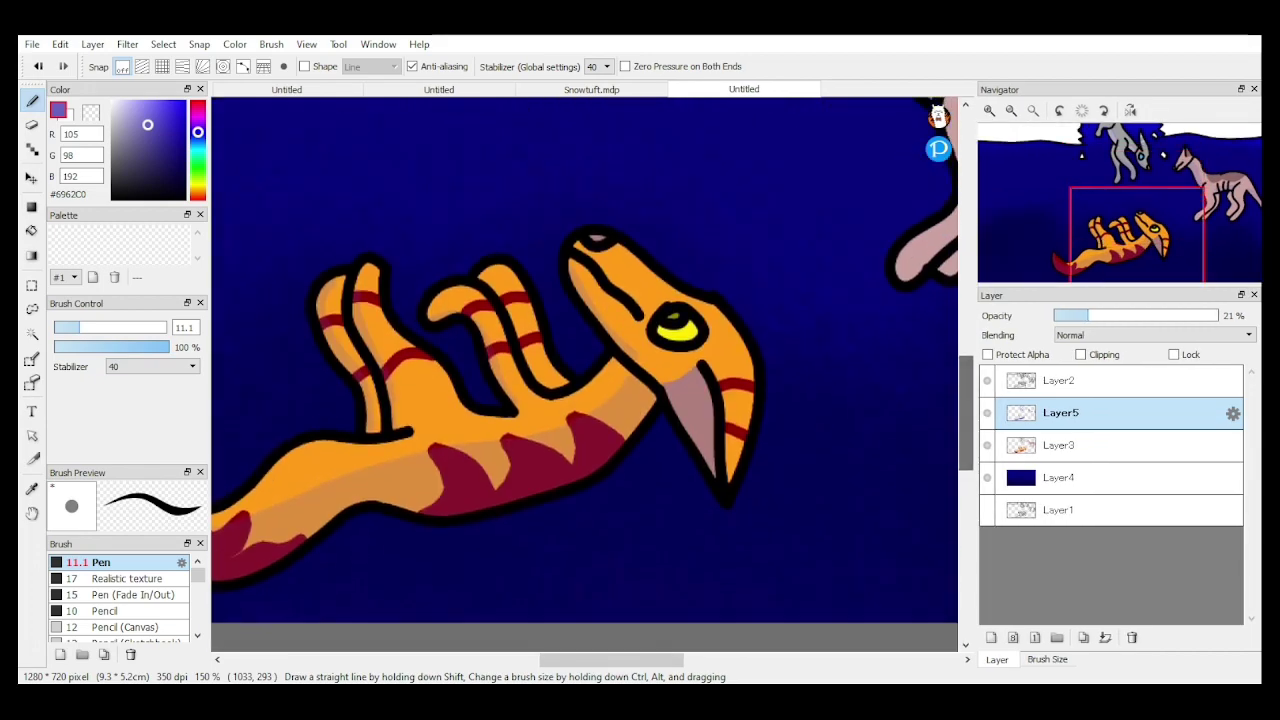
{"action": "scroll", "coordinate": [606, 388], "scroll_direction": "up", "scroll_amount": 3}
{"action": "scroll", "coordinate": [680, 334], "scroll_direction": "down", "scroll_amount": 1}
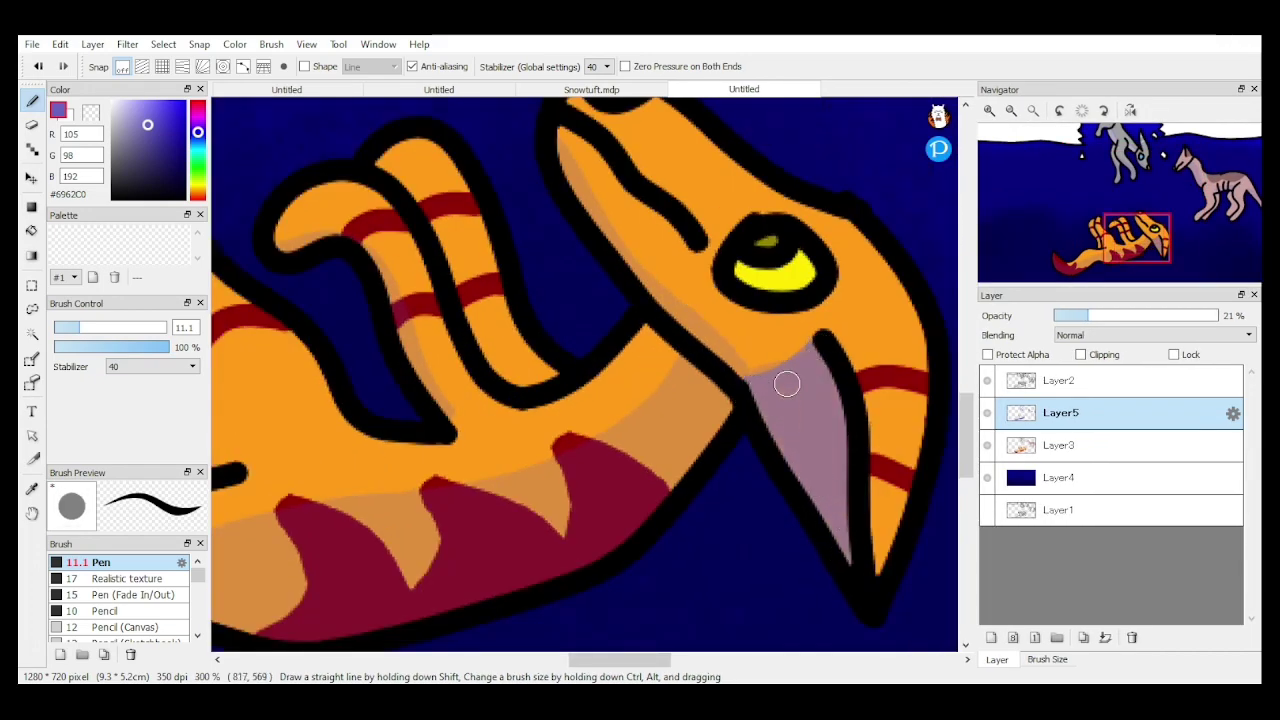
{"action": "scroll", "coordinate": [786, 383], "scroll_direction": "down", "scroll_amount": 3}
{"action": "scroll", "coordinate": [787, 384], "scroll_direction": "up", "scroll_amount": 3}
{"action": "left_click_drag", "start_coordinate": [749, 384], "coordinate": [809, 485]}
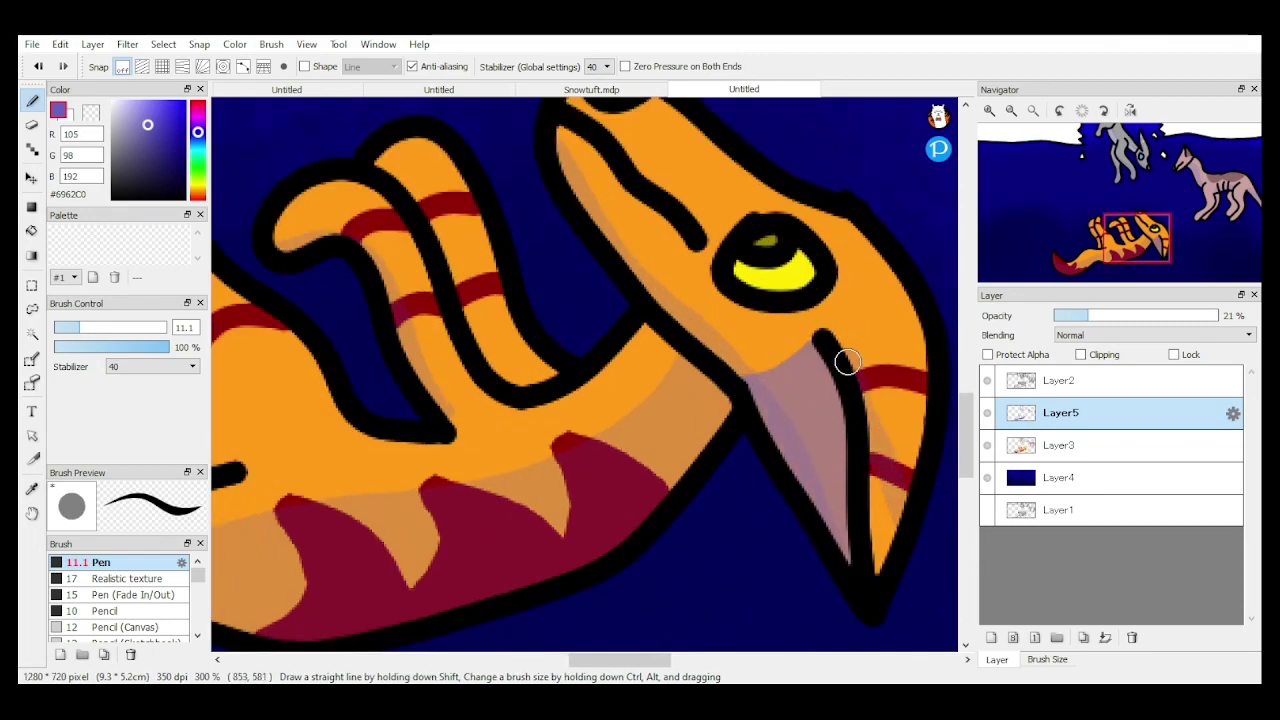
Step: Shade the striped part of the orange animal's ear along its inner edge with #6962C0
{"action": "scroll", "coordinate": [871, 580], "scroll_direction": "down", "scroll_amount": 3}
{"action": "scroll", "coordinate": [800, 145], "scroll_direction": "up", "scroll_amount": 5}
{"action": "scroll", "coordinate": [885, 420], "scroll_direction": "down", "scroll_amount": 3}
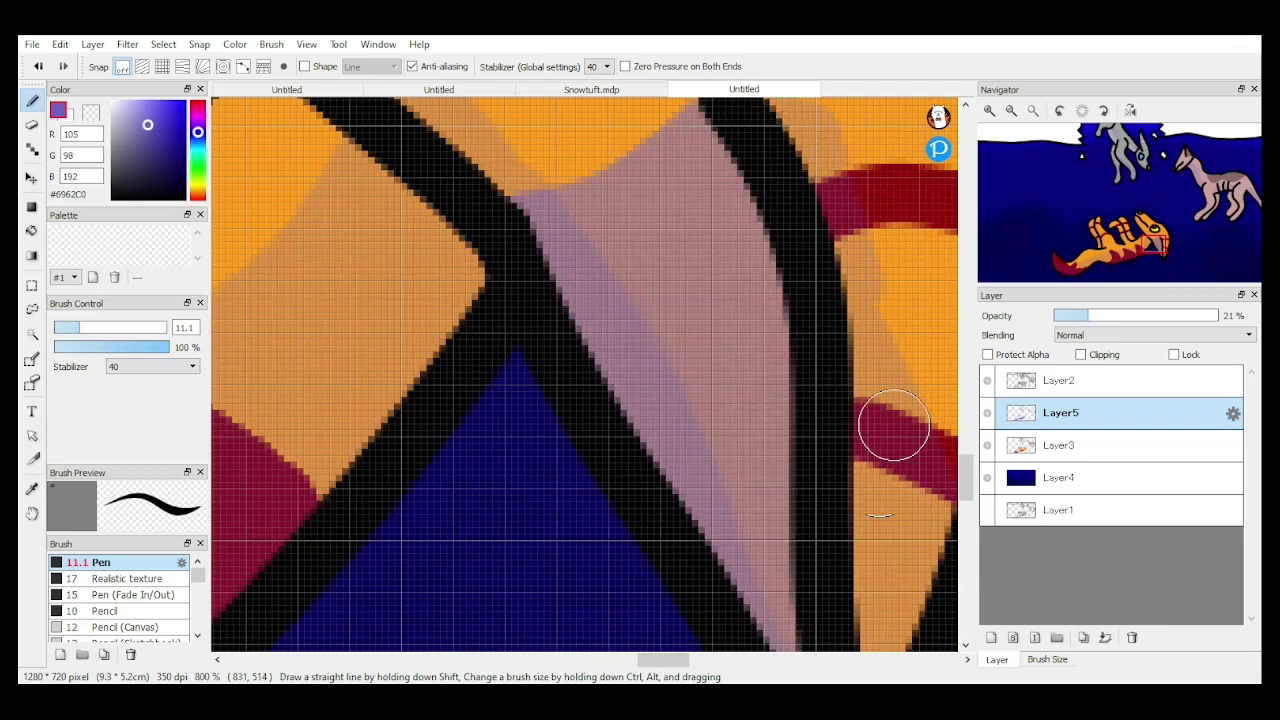
{"action": "key", "text": "e"}
{"action": "scroll", "coordinate": [884, 400], "scroll_direction": "up", "scroll_amount": 1}
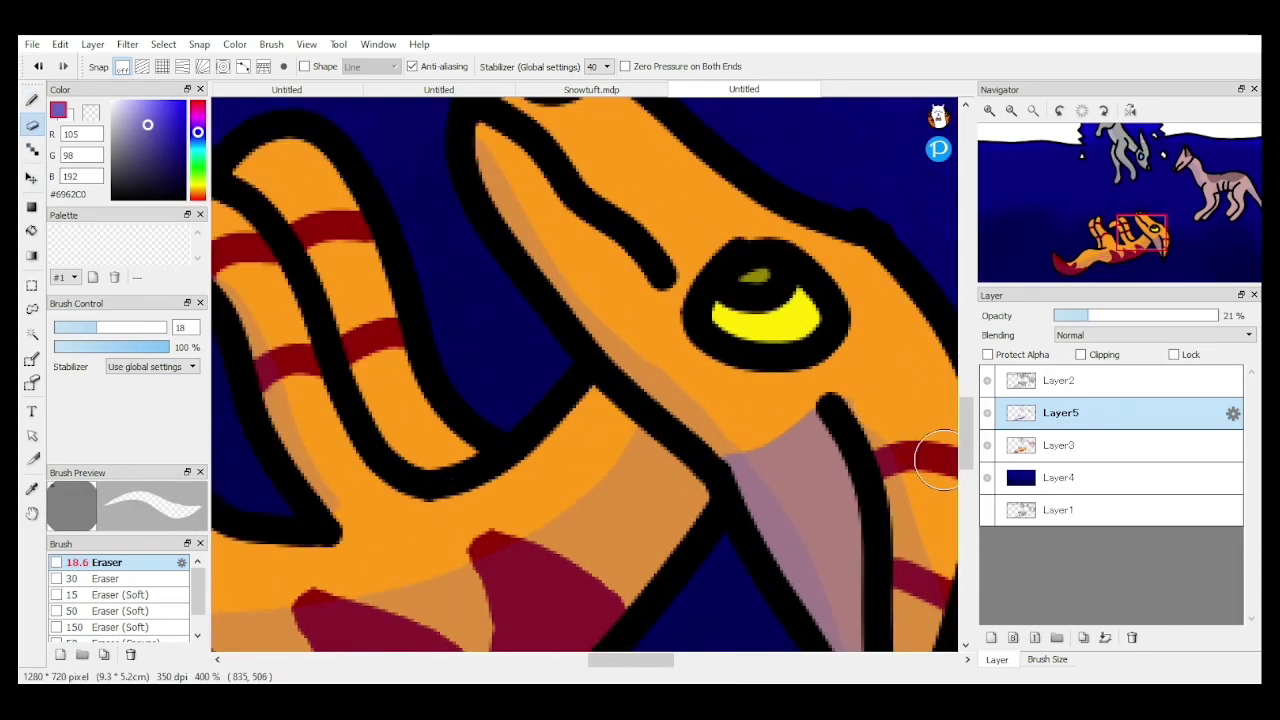
Step: Lower Layer5's opacity to 11% and highlight the gray hanging animal's ear and back with the Pen in #FFFFFF
{"action": "key", "text": "b"}
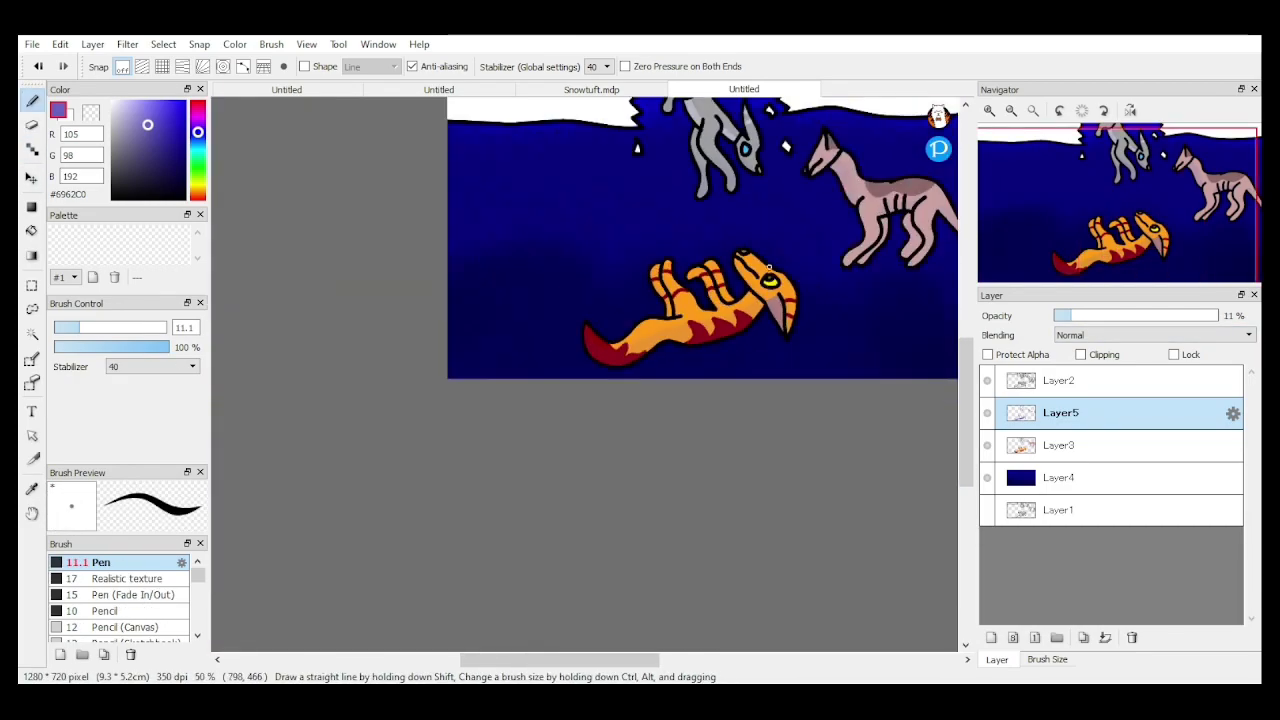
{"action": "scroll", "coordinate": [770, 278], "scroll_direction": "down", "scroll_amount": 6}
{"action": "left_click_drag", "start_coordinate": [620, 660], "coordinate": [629, 660]}
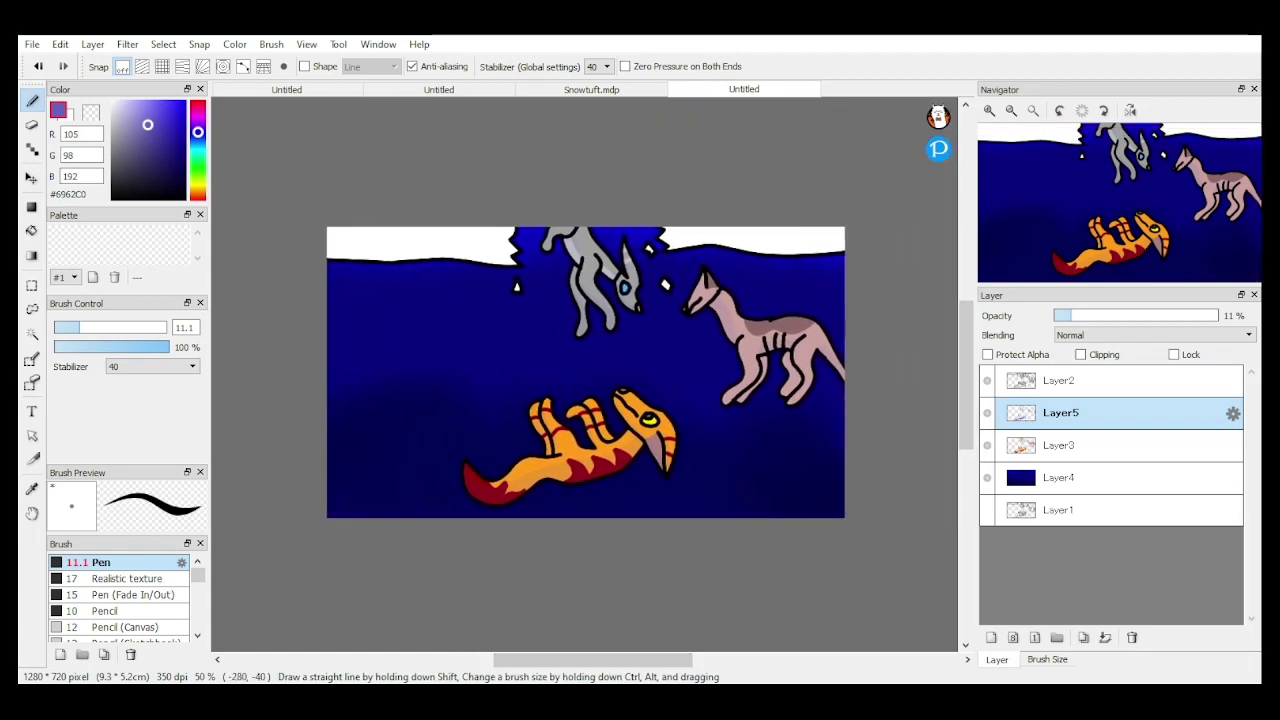
{"action": "right_click", "coordinate": [450, 243]}
{"action": "scroll", "coordinate": [602, 288], "scroll_direction": "up", "scroll_amount": 8}
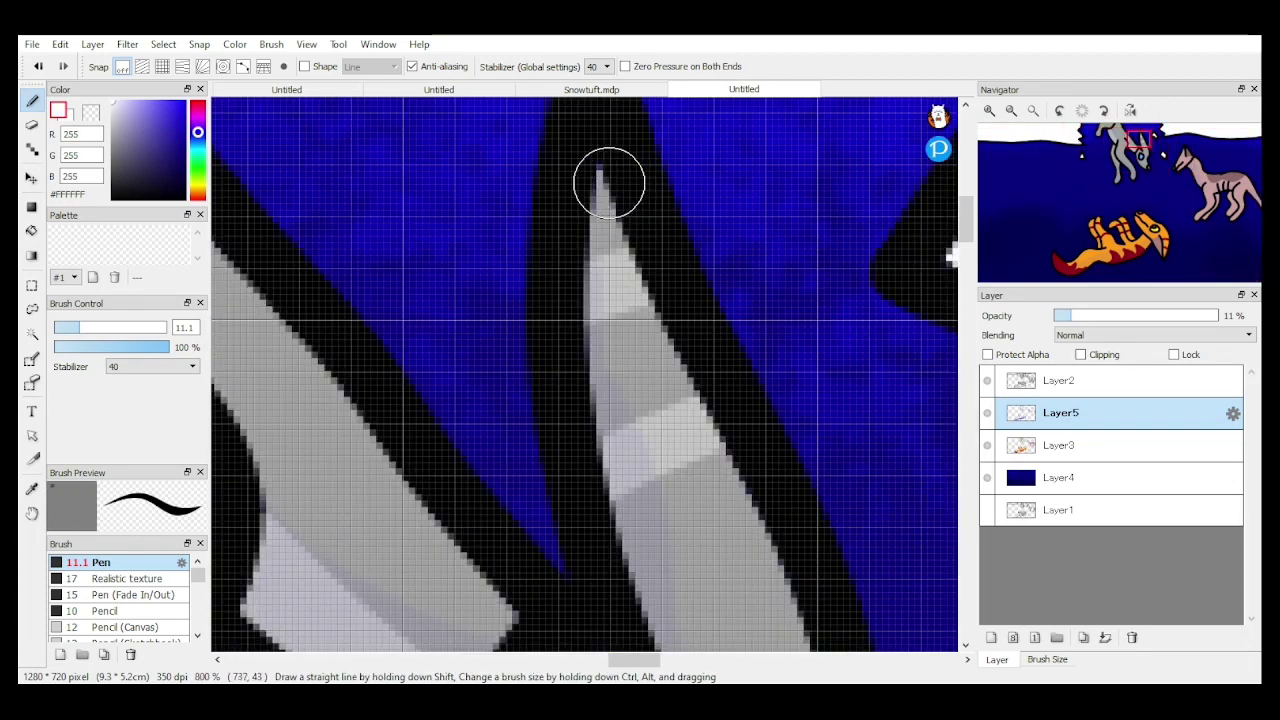
{"action": "mouse_move", "coordinate": [609, 183]}
{"action": "left_mouse_down"}
{"action": "mouse_move", "coordinate": [714, 429]}
{"action": "mouse_move", "coordinate": [824, 618]}
{"action": "left_mouse_up"}
{"action": "scroll", "coordinate": [852, 570], "scroll_direction": "down", "scroll_amount": 5}
{"action": "scroll", "coordinate": [560, 442], "scroll_direction": "up", "scroll_amount": 3}
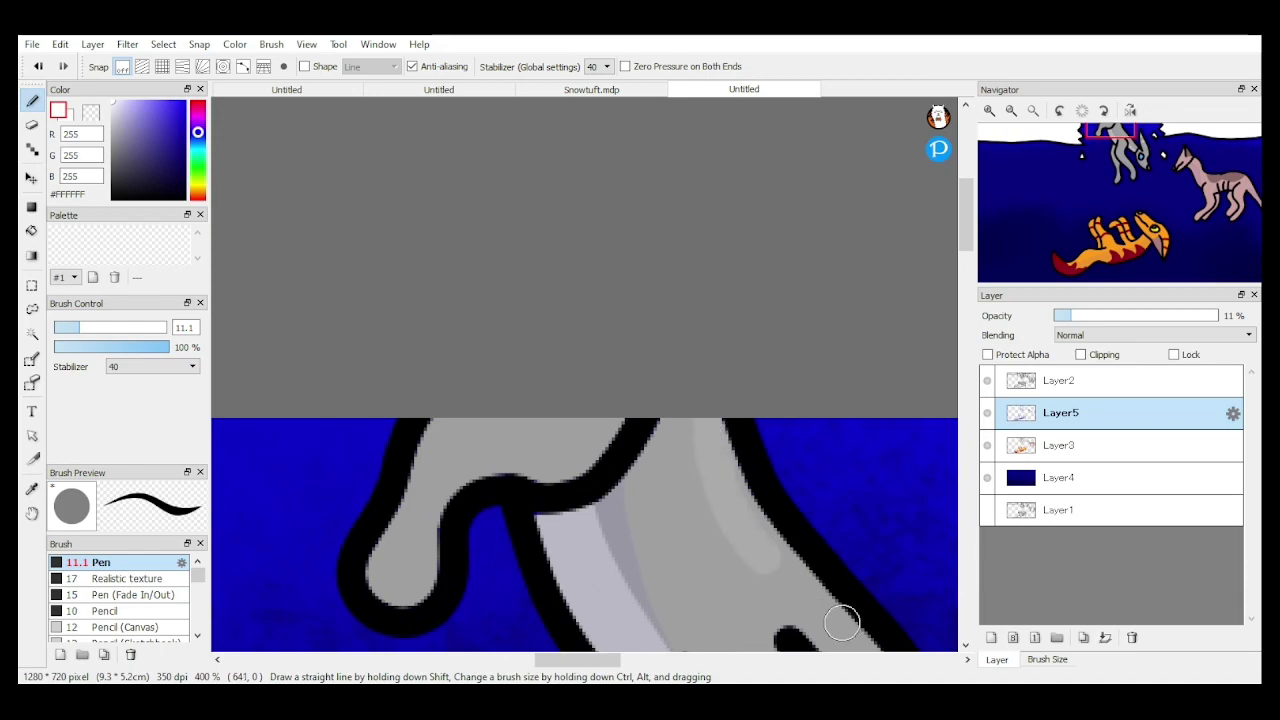
Step: Highlight the upper edge of the orange animal's snout and head with the Pen in #FFFFFF
{"action": "scroll", "coordinate": [771, 534], "scroll_direction": "down", "scroll_amount": 6}
{"action": "scroll", "coordinate": [854, 351], "scroll_direction": "up", "scroll_amount": 5}
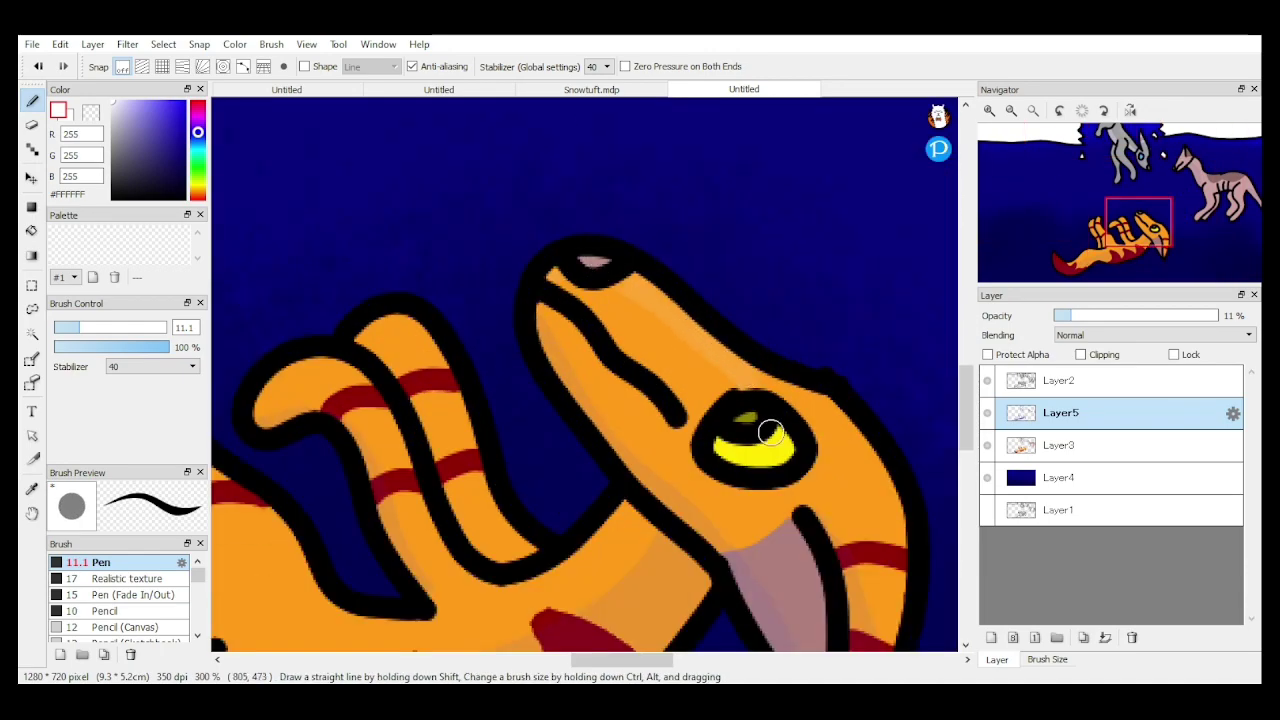
{"action": "scroll", "coordinate": [786, 300], "scroll_direction": "down", "scroll_amount": 5}
Step: Highlight the pink animal's neck and the dark patch on its back with the Pen in #FFFFFF
{"action": "scroll", "coordinate": [632, 330], "scroll_direction": "up", "scroll_amount": 4}
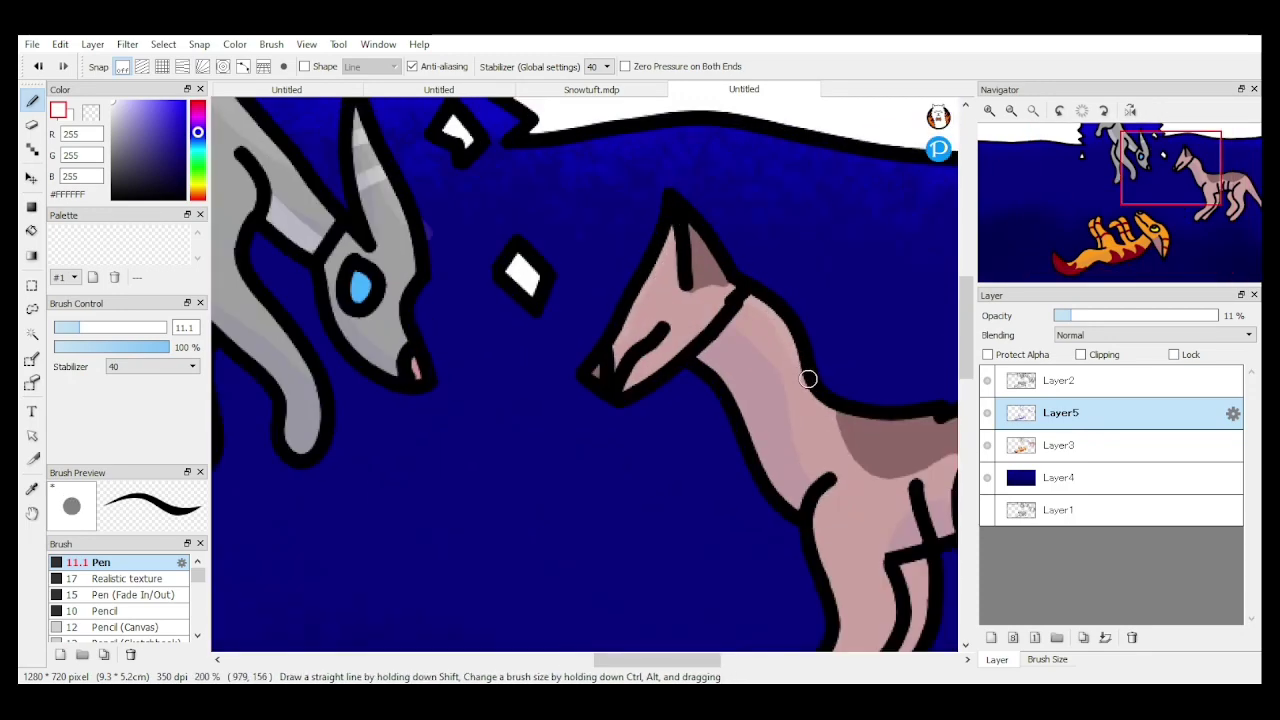
{"action": "left_click_drag", "start_coordinate": [625, 660], "coordinate": [699, 660]}
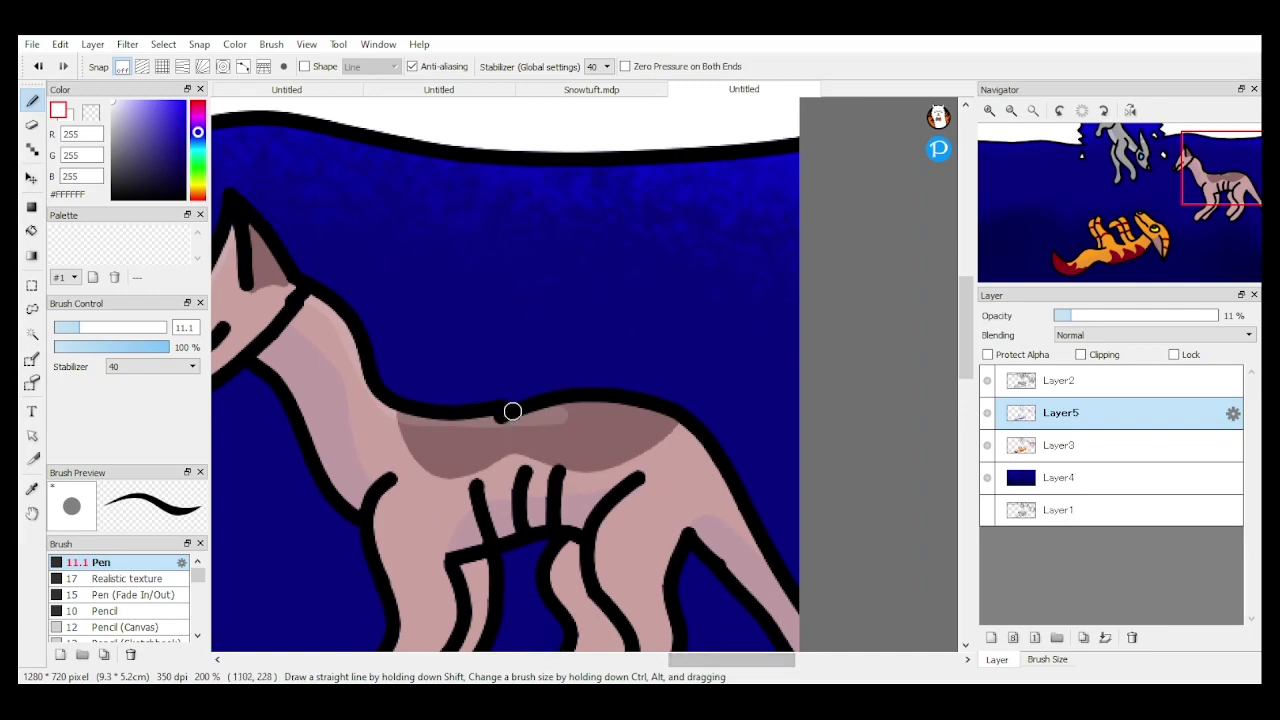
{"action": "mouse_move", "coordinate": [511, 413]}
{"action": "left_mouse_down"}
{"action": "mouse_move", "coordinate": [642, 417]}
{"action": "mouse_move", "coordinate": [691, 442]}
{"action": "left_mouse_up"}
{"action": "scroll", "coordinate": [690, 441], "scroll_direction": "down", "scroll_amount": 4}
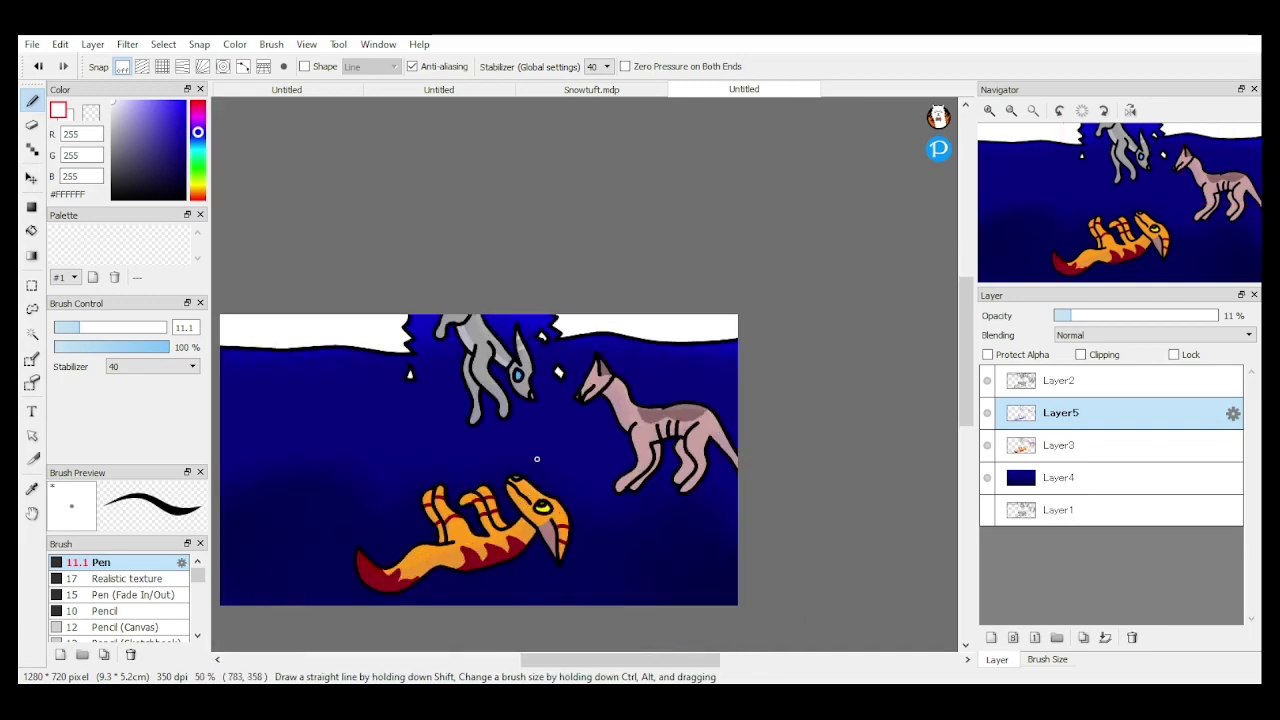
Step: Rework the white highlights along the pink animal's face, neck, back and rump
{"action": "scroll", "coordinate": [518, 432], "scroll_direction": "up", "scroll_amount": 3}
{"action": "scroll", "coordinate": [720, 267], "scroll_direction": "up", "scroll_amount": 1}
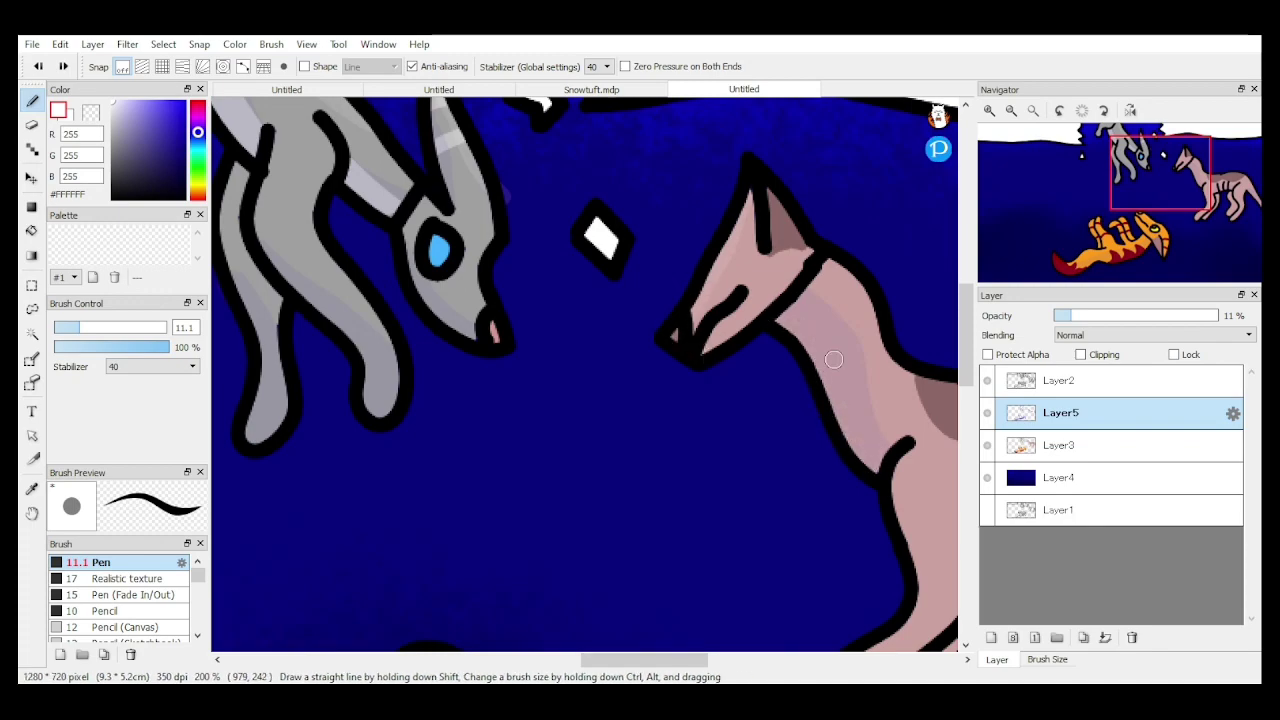
{"action": "scroll", "coordinate": [822, 409], "scroll_direction": "down", "scroll_amount": 4}
{"action": "scroll", "coordinate": [740, 400], "scroll_direction": "up", "scroll_amount": 3}
{"action": "scroll", "coordinate": [700, 500], "scroll_direction": "down", "scroll_amount": 3}
{"action": "scroll", "coordinate": [396, 210], "scroll_direction": "up", "scroll_amount": 5}
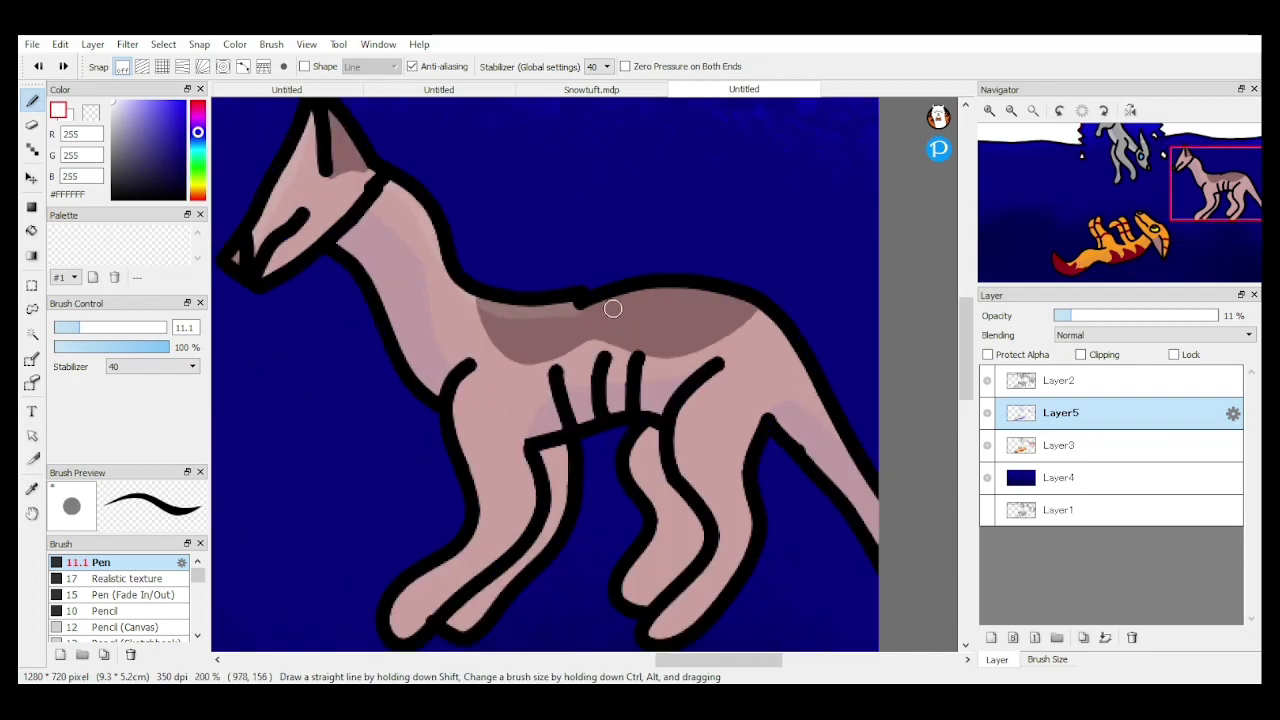
{"action": "scroll", "coordinate": [626, 277], "scroll_direction": "down", "scroll_amount": 4}
{"action": "scroll", "coordinate": [675, 138], "scroll_direction": "up", "scroll_amount": 4}
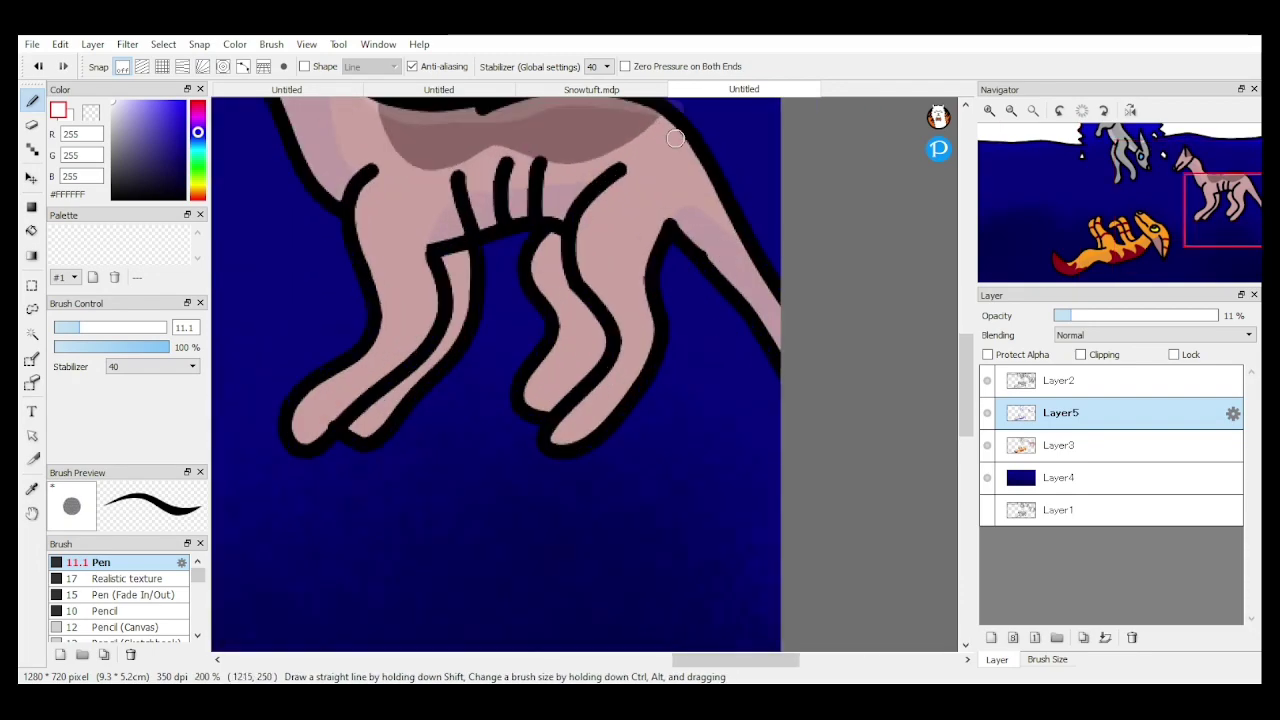
Step: Highlight the orange animal's front and hind legs with the Pen in #FFFFFF
{"action": "scroll", "coordinate": [580, 380], "scroll_direction": "down", "scroll_amount": 4}
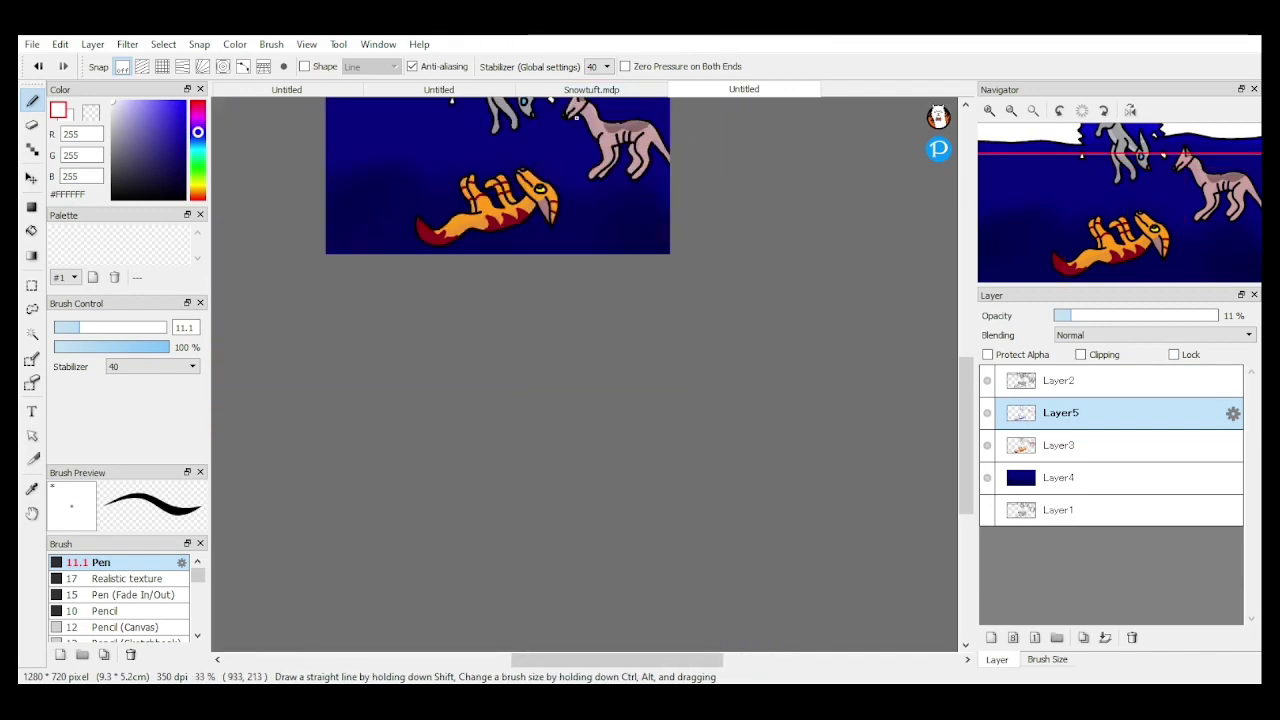
{"action": "scroll", "coordinate": [588, 305], "scroll_direction": "up", "scroll_amount": 4}
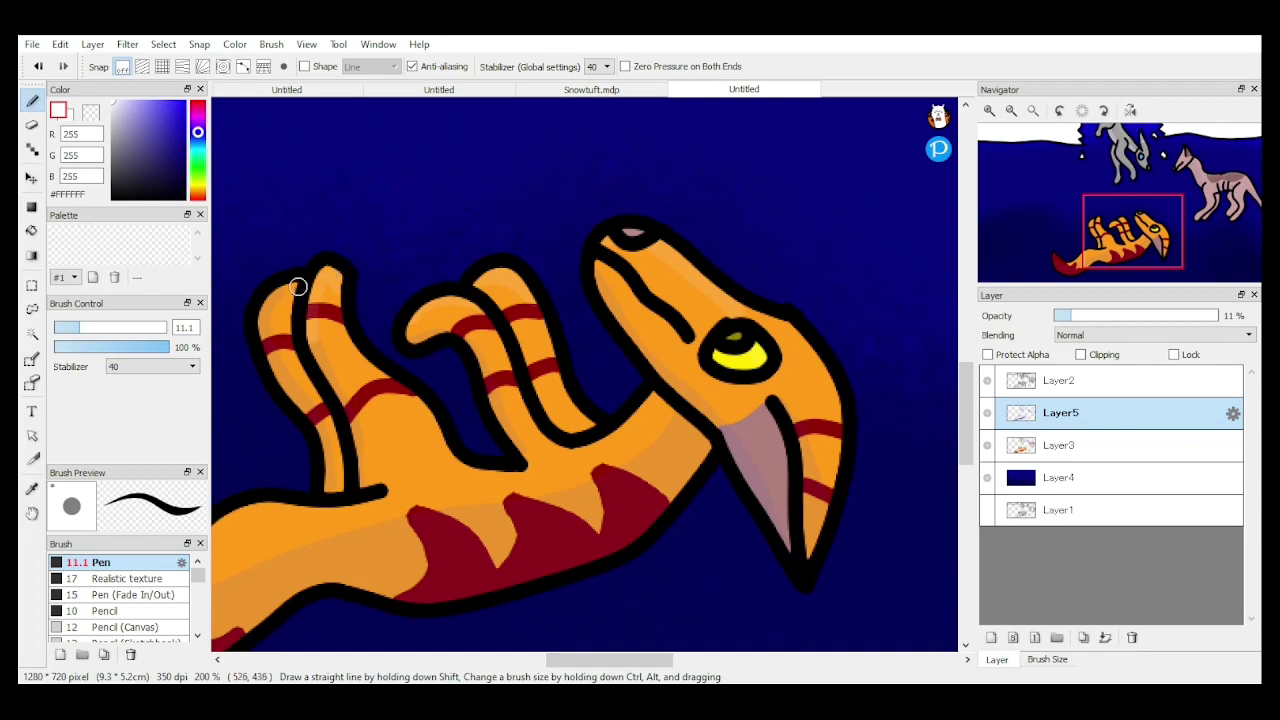
{"action": "scroll", "coordinate": [297, 287], "scroll_direction": "up", "scroll_amount": 1}
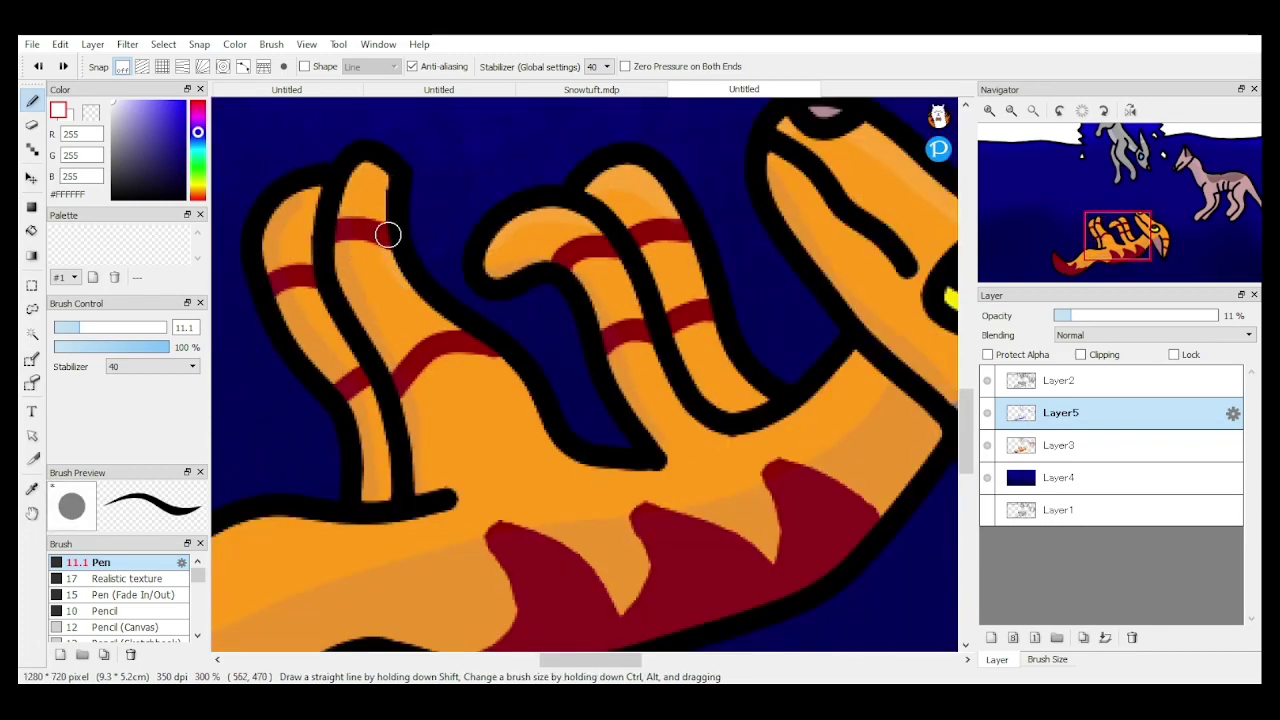
{"action": "scroll", "coordinate": [517, 374], "scroll_direction": "down", "scroll_amount": 4}
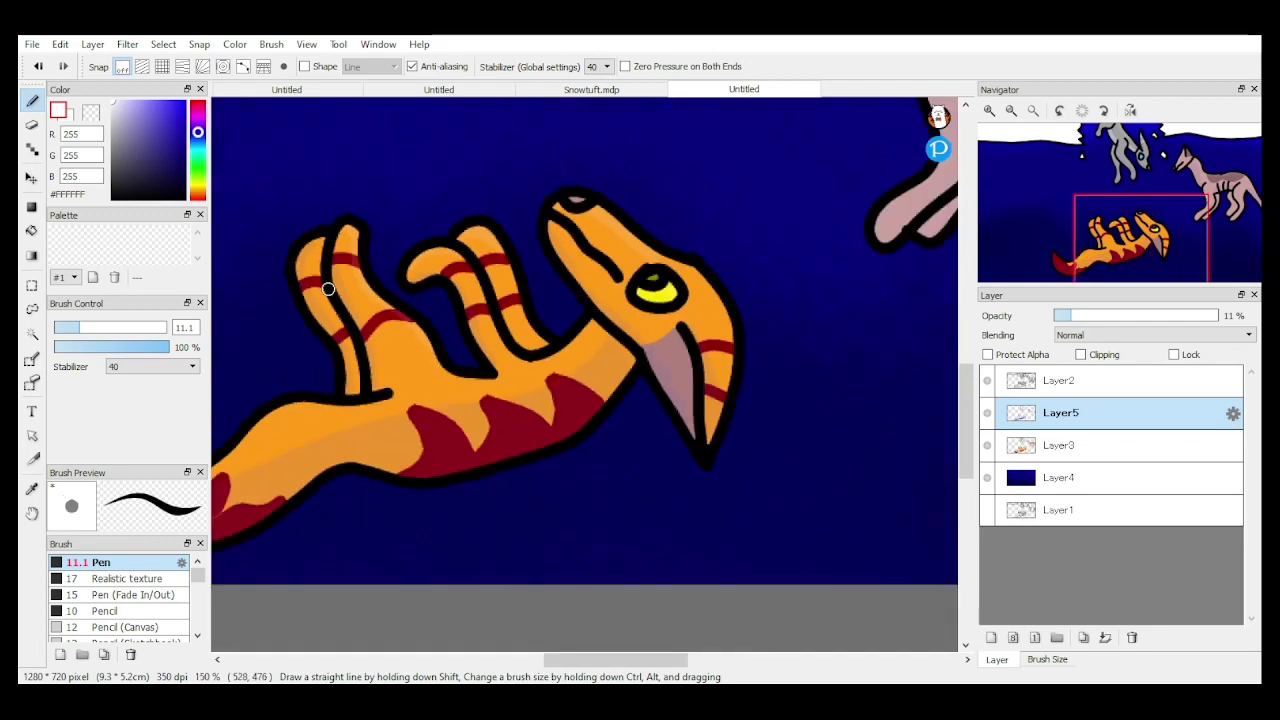
Step: Highlight the upper edge of the orange animal's tail and hindquarters with the Pen in #FFFFFF
{"action": "scroll", "coordinate": [633, 352], "scroll_direction": "up", "scroll_amount": 1}
{"action": "scroll", "coordinate": [633, 352], "scroll_direction": "up", "scroll_amount": 2}
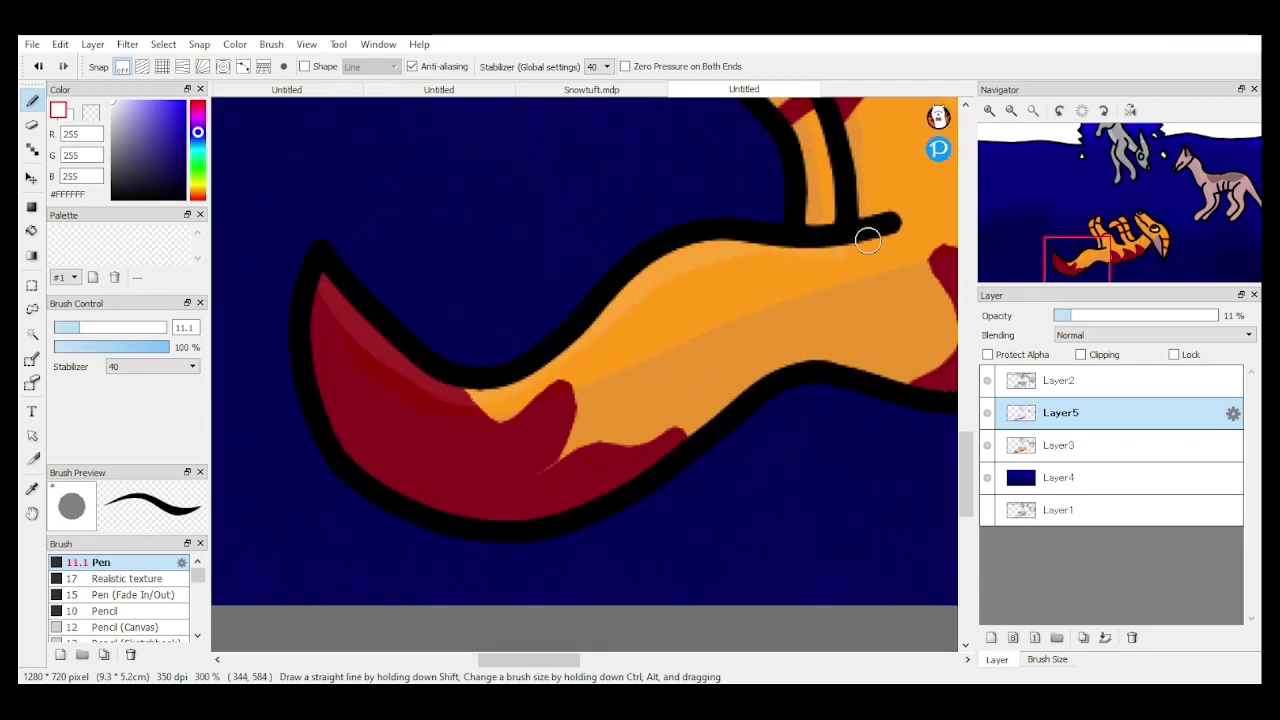
{"action": "scroll", "coordinate": [867, 240], "scroll_direction": "down", "scroll_amount": 5}
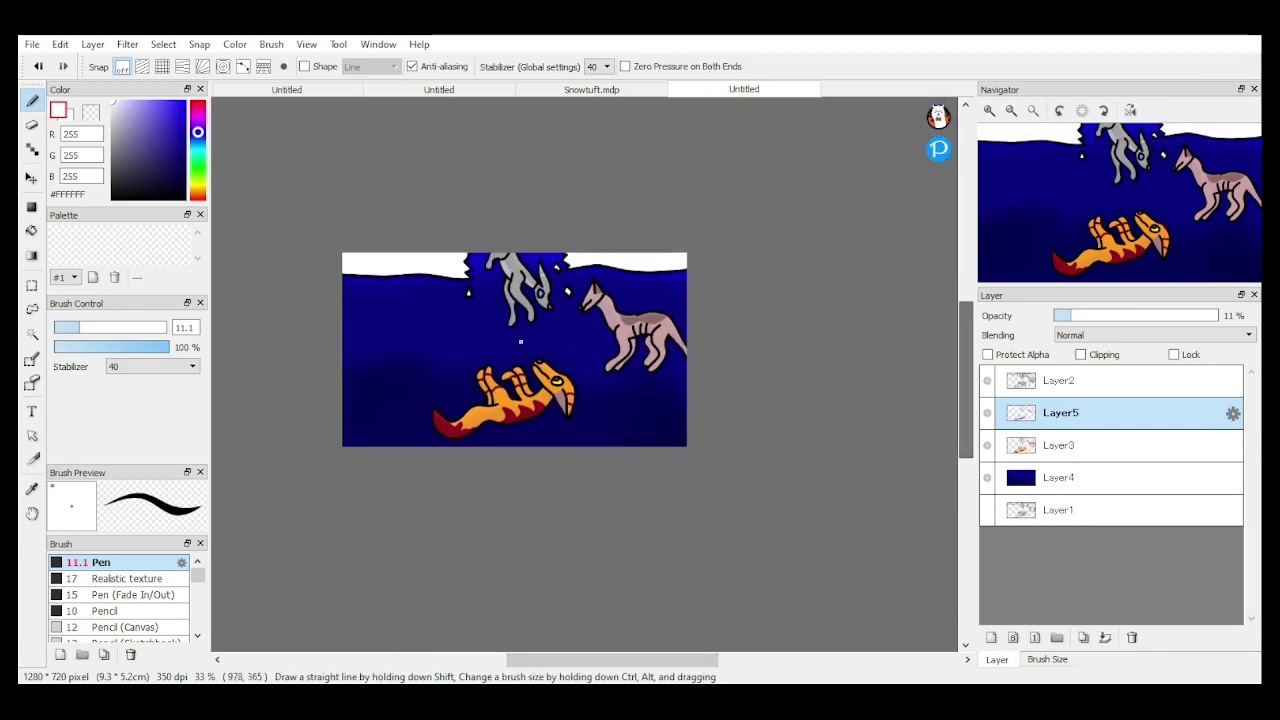
Step: Temporarily raise Layer5's opacity to sample #6962C0 from the gray animal's leg, and set the layer's opacity to 37%
{"action": "scroll", "coordinate": [425, 282], "scroll_direction": "up", "scroll_amount": 3}
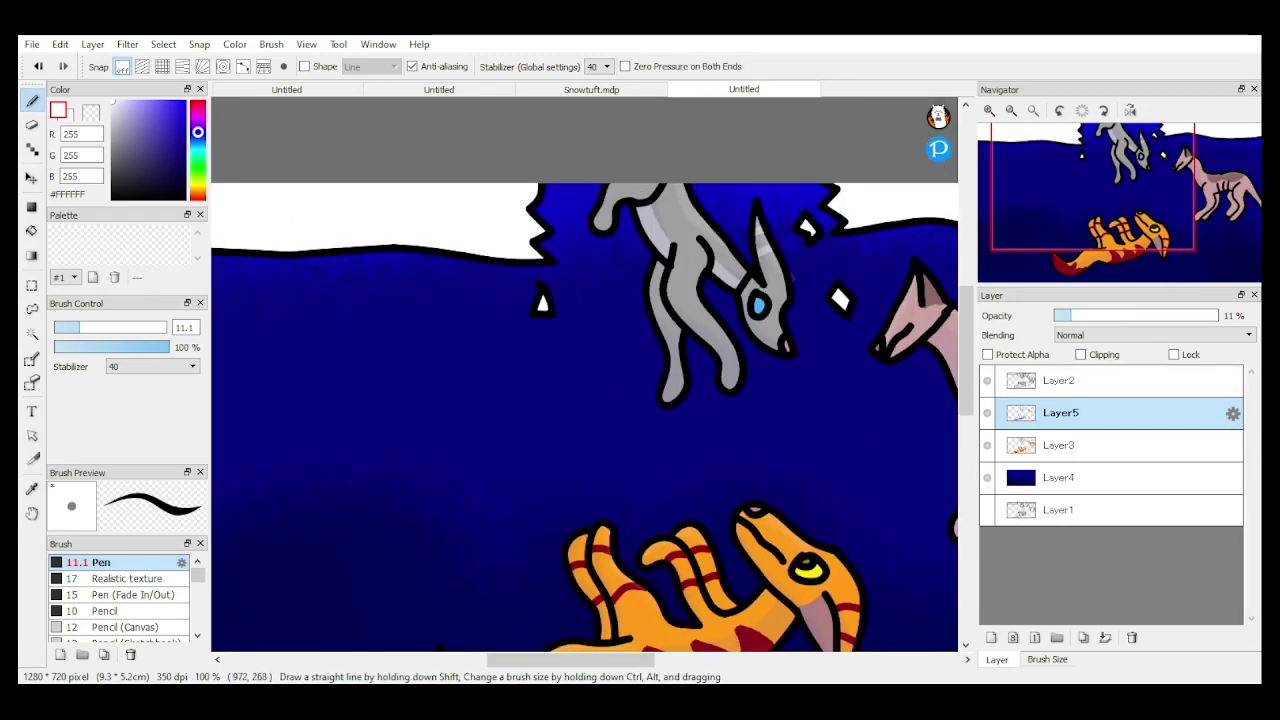
{"action": "left_click_drag", "start_coordinate": [1072, 315], "coordinate": [1218, 315]}
{"action": "left_click", "coordinate": [32, 489]}
{"action": "left_click", "coordinate": [733, 370]}
{"action": "left_click", "coordinate": [1095, 315]}
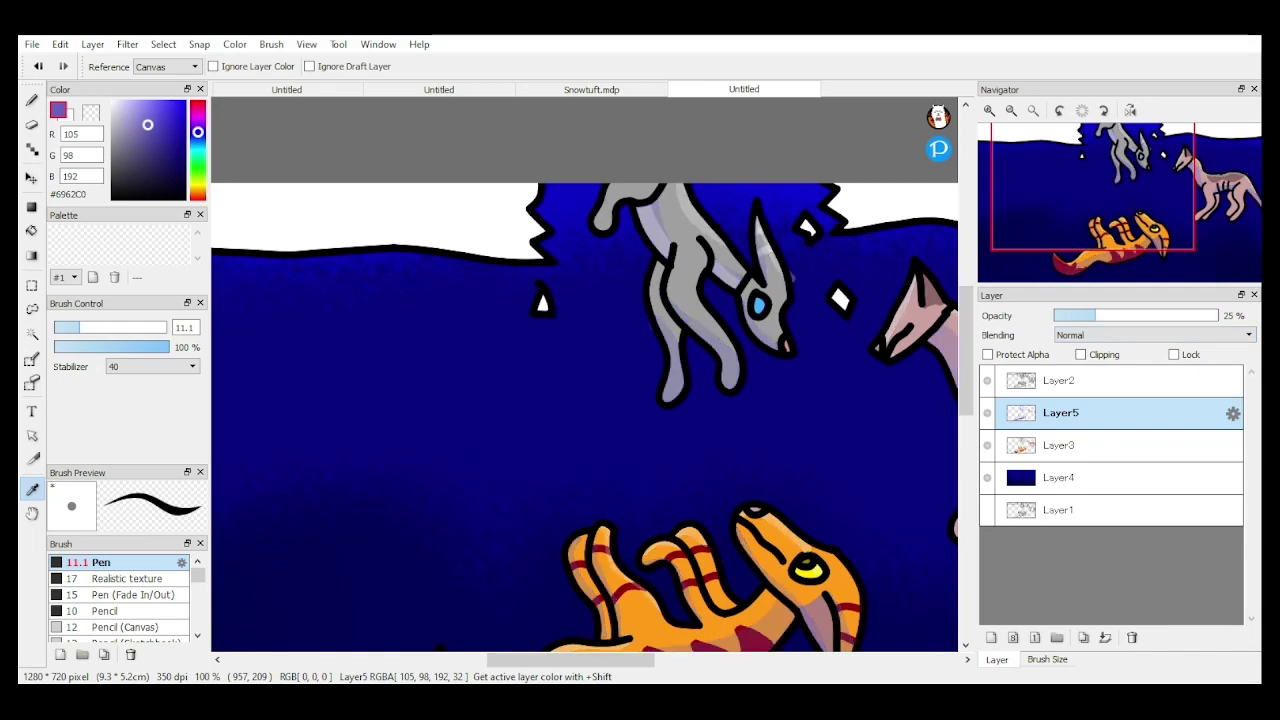
{"action": "scroll", "coordinate": [600, 400], "scroll_direction": "down", "scroll_amount": 3}
{"action": "scroll", "coordinate": [658, 303], "scroll_direction": "up", "scroll_amount": 4}
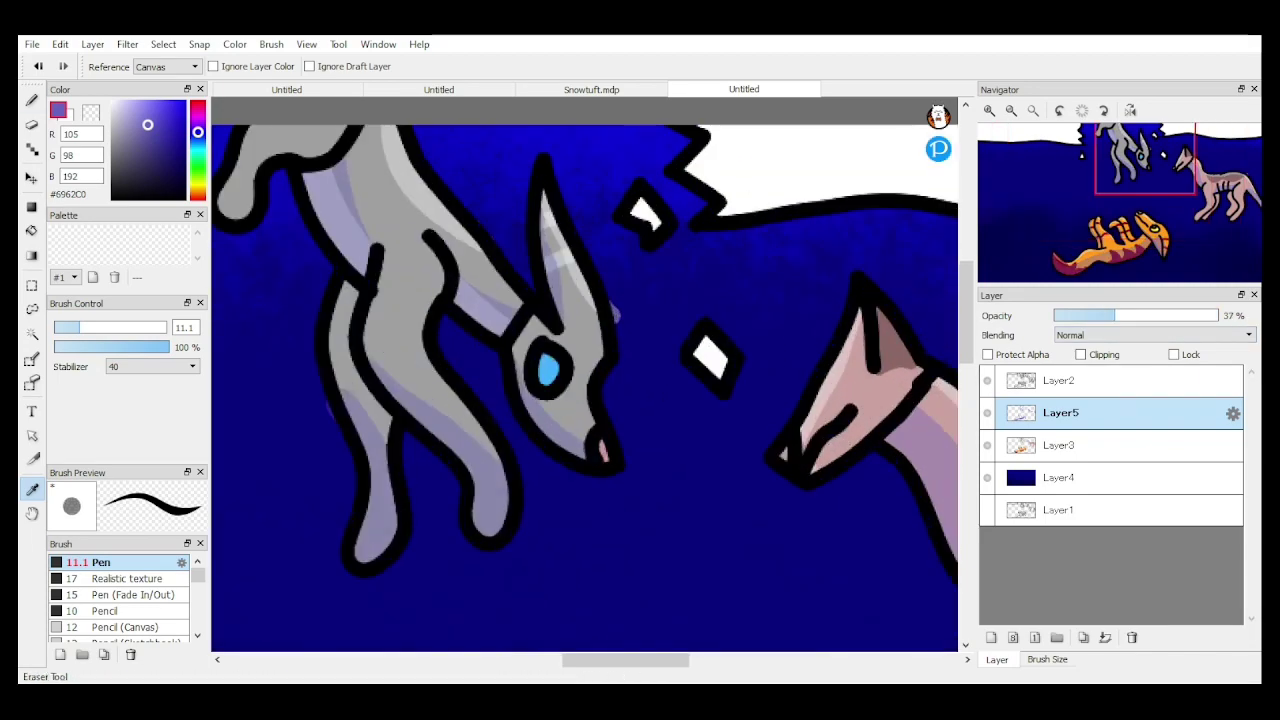
Step: Erase stray shading and highlights outside the outlines of the gray and pink animals with the 18.6 Eraser
{"action": "key", "text": "e"}
{"action": "scroll", "coordinate": [631, 336], "scroll_direction": "down", "scroll_amount": 4}
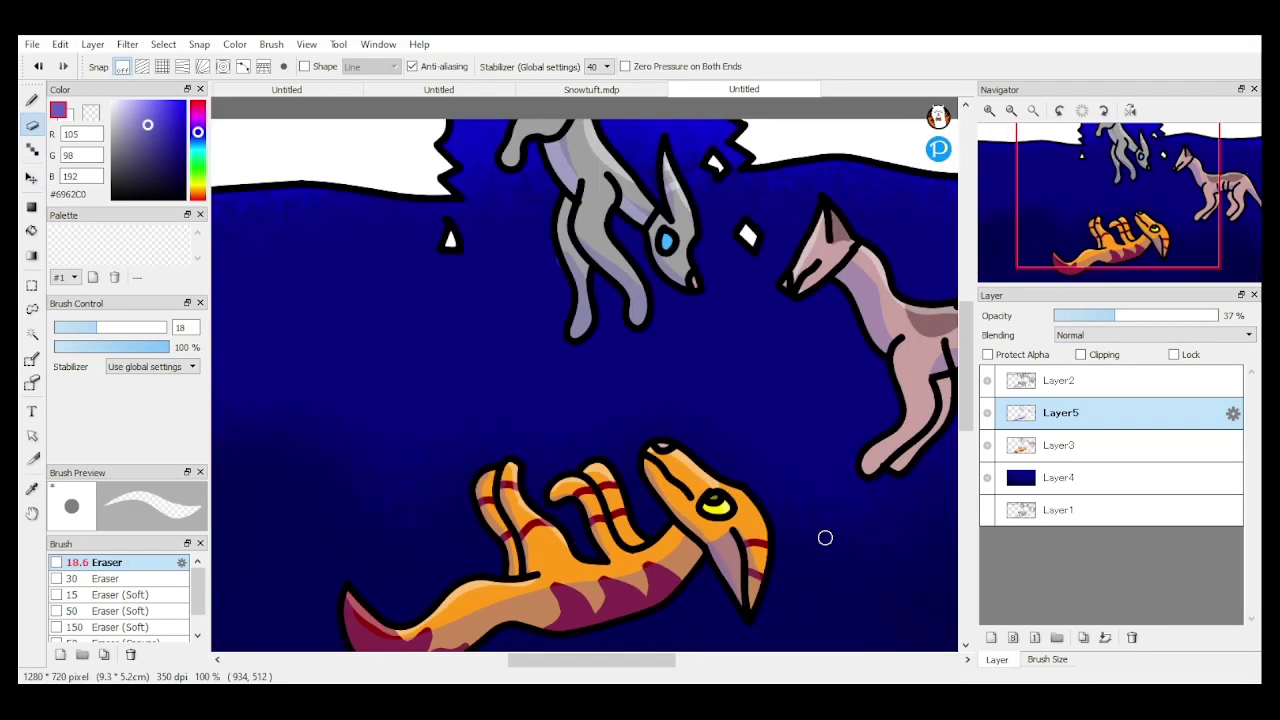
{"action": "scroll", "coordinate": [771, 480], "scroll_direction": "right", "scroll_amount": 2}
{"action": "scroll", "coordinate": [771, 480], "scroll_direction": "up", "scroll_amount": 4}
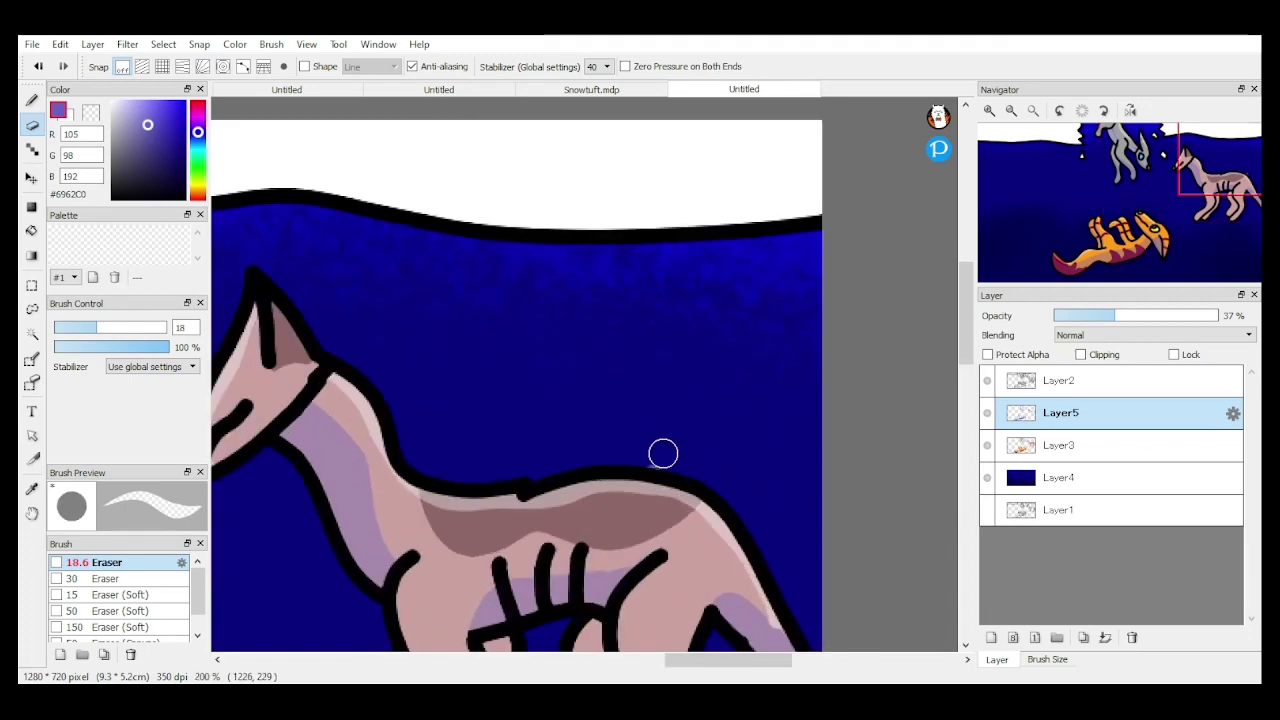
{"action": "scroll", "coordinate": [663, 453], "scroll_direction": "down", "scroll_amount": 4}
{"action": "scroll", "coordinate": [457, 606], "scroll_direction": "up", "scroll_amount": 1}
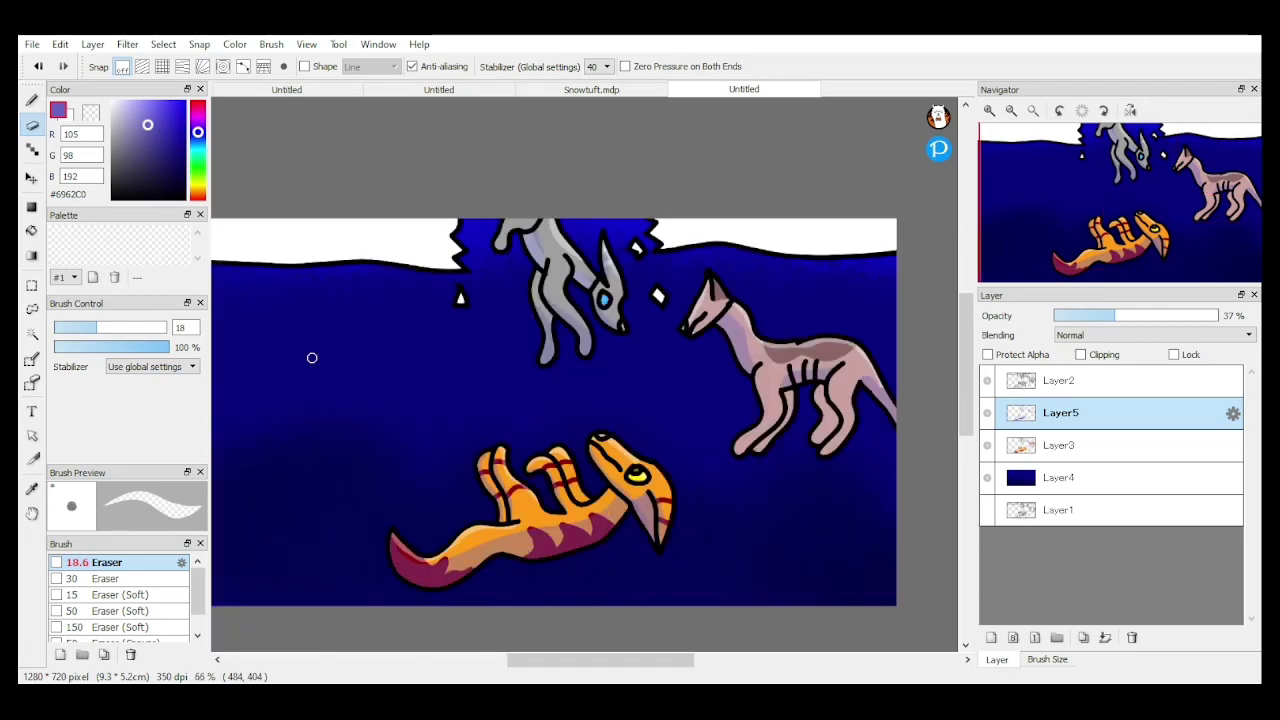
Step: Raise Layer5's opacity to 100%, sample #FFFFFF from the orange animal's snout, and extend the highlight above its eye with the Pen
{"action": "left_click", "coordinate": [1216, 315]}
{"action": "left_click", "coordinate": [32, 489]}
{"action": "scroll", "coordinate": [590, 458], "scroll_direction": "up", "scroll_amount": 3}
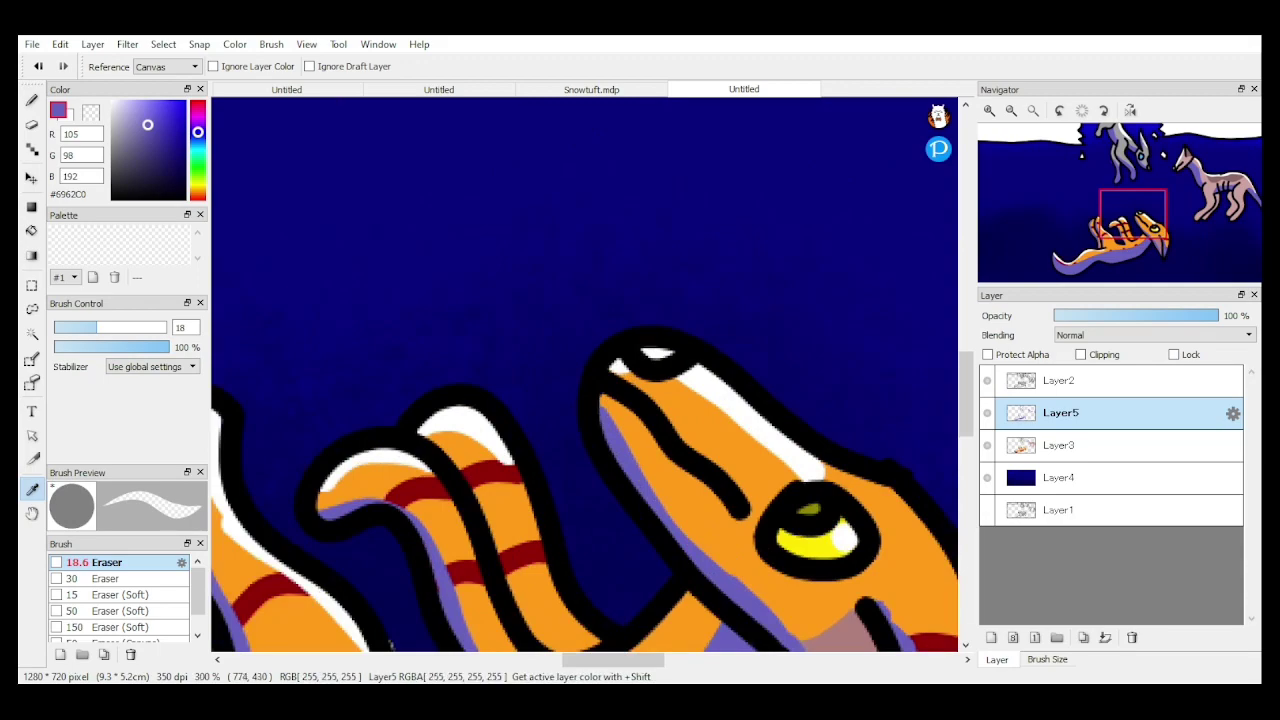
{"action": "left_click", "coordinate": [742, 405]}
{"action": "key", "text": "b"}
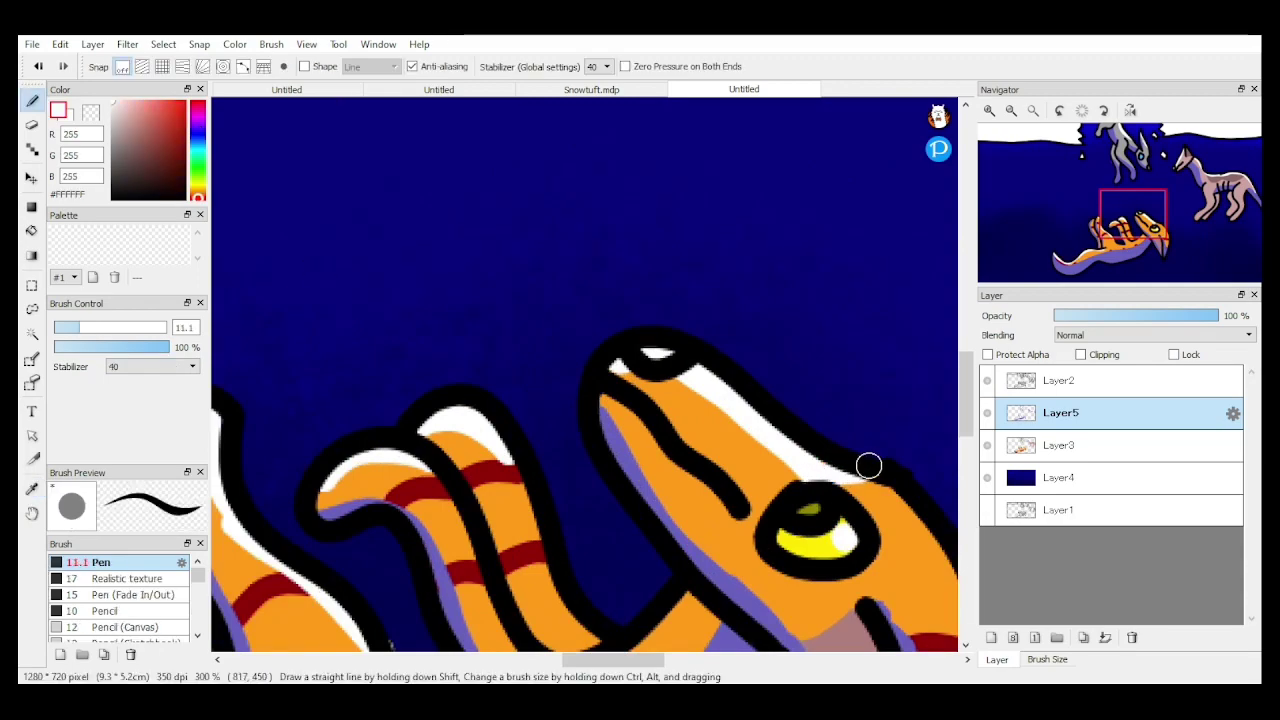
{"action": "scroll", "coordinate": [740, 346], "scroll_direction": "down", "scroll_amount": 5}
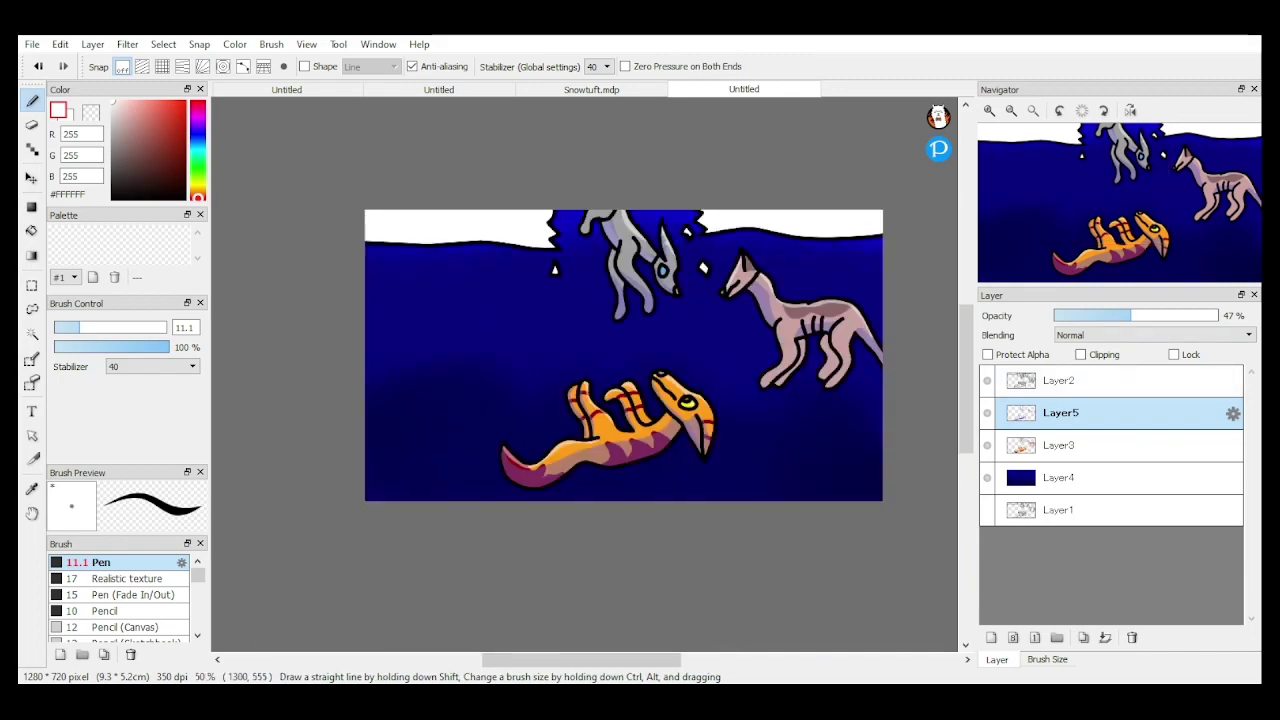
Step: Temporarily raise Layer5's opacity to sample #6962C0 from the orange animal's underside shading, and set the layer's opacity to 50%
{"action": "left_click", "coordinate": [1216, 315]}
{"action": "left_click", "coordinate": [32, 489]}
{"action": "left_click", "coordinate": [560, 468]}
{"action": "left_click", "coordinate": [1152, 315]}
{"action": "left_click_drag", "start_coordinate": [1152, 315], "coordinate": [1137, 315]}
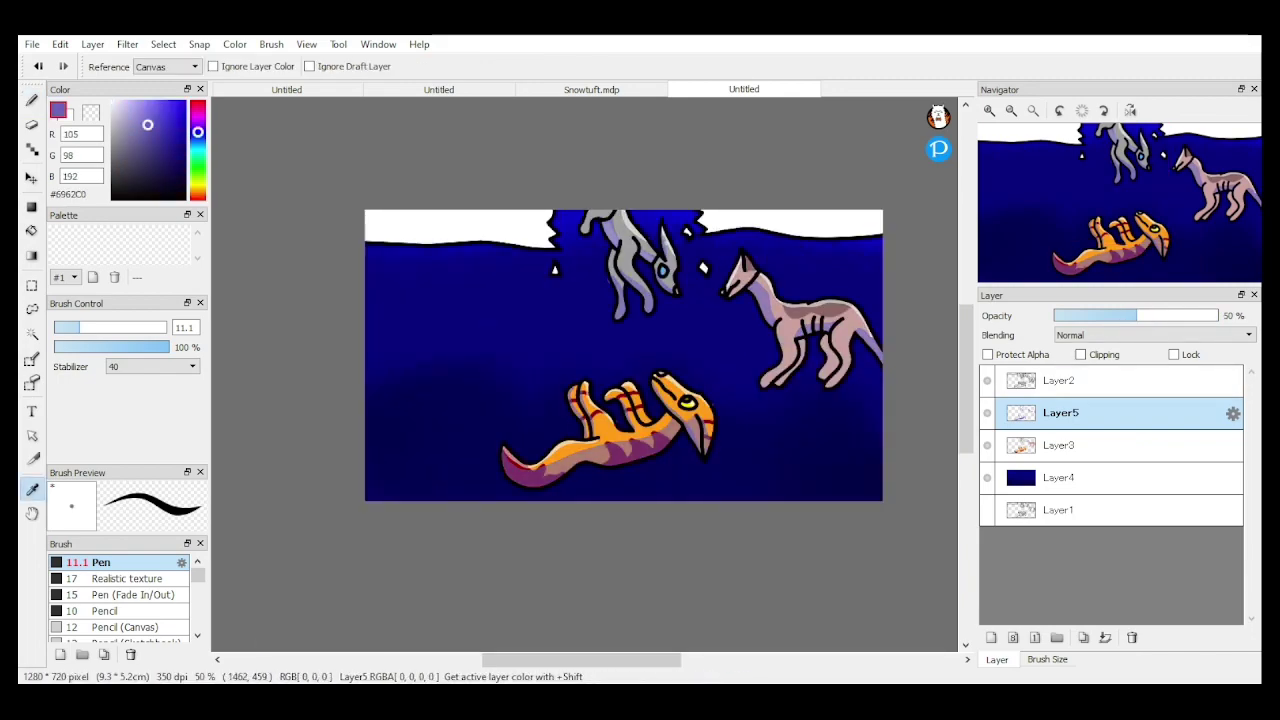
Step: Draw a wavy #6962C0 shading line across the white ledge left of the gap with the 11.1 Pen, and bucket-fill the area beneath it
{"action": "left_click", "coordinate": [32, 100]}
{"action": "scroll", "coordinate": [370, 241], "scroll_direction": "up", "scroll_amount": 2}
{"action": "key", "text": "ctrl+z"}
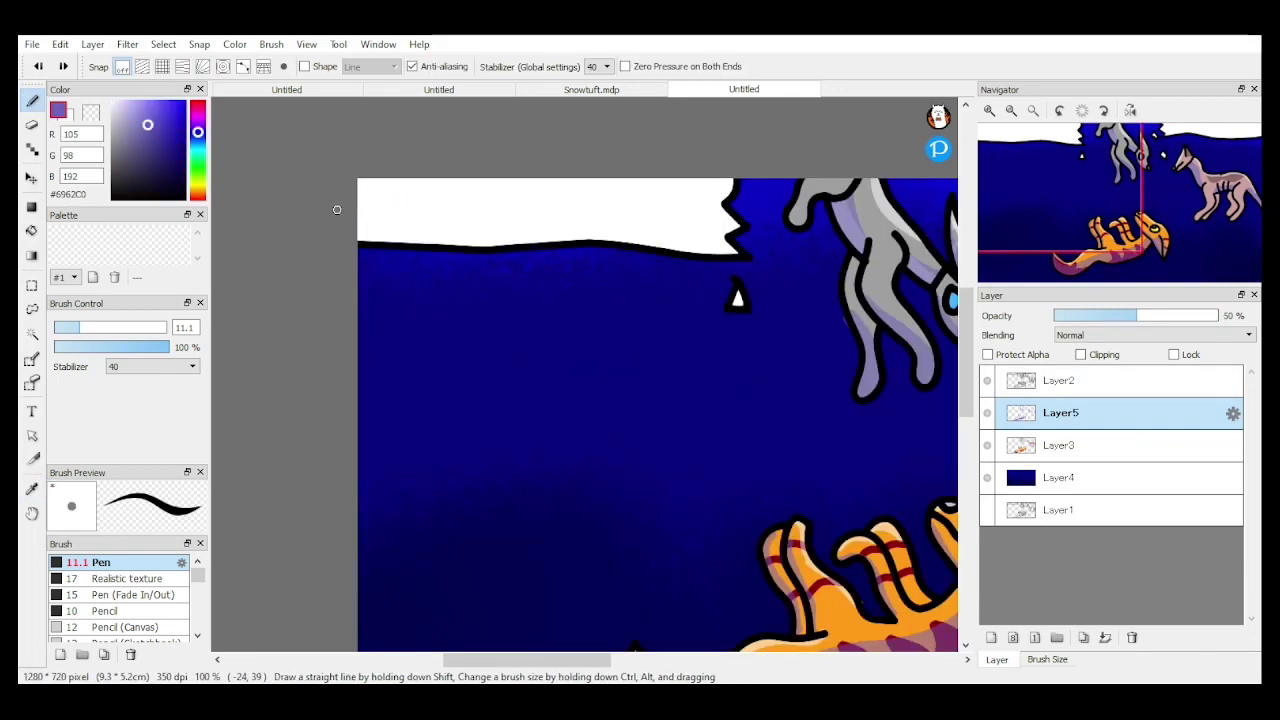
{"action": "mouse_move", "coordinate": [341, 208]}
{"action": "left_mouse_down"}
{"action": "mouse_move", "coordinate": [427, 197]}
{"action": "mouse_move", "coordinate": [378, 206]}
{"action": "mouse_move", "coordinate": [687, 211]}
{"action": "left_mouse_up"}
{"action": "key", "text": "ctrl+z"}
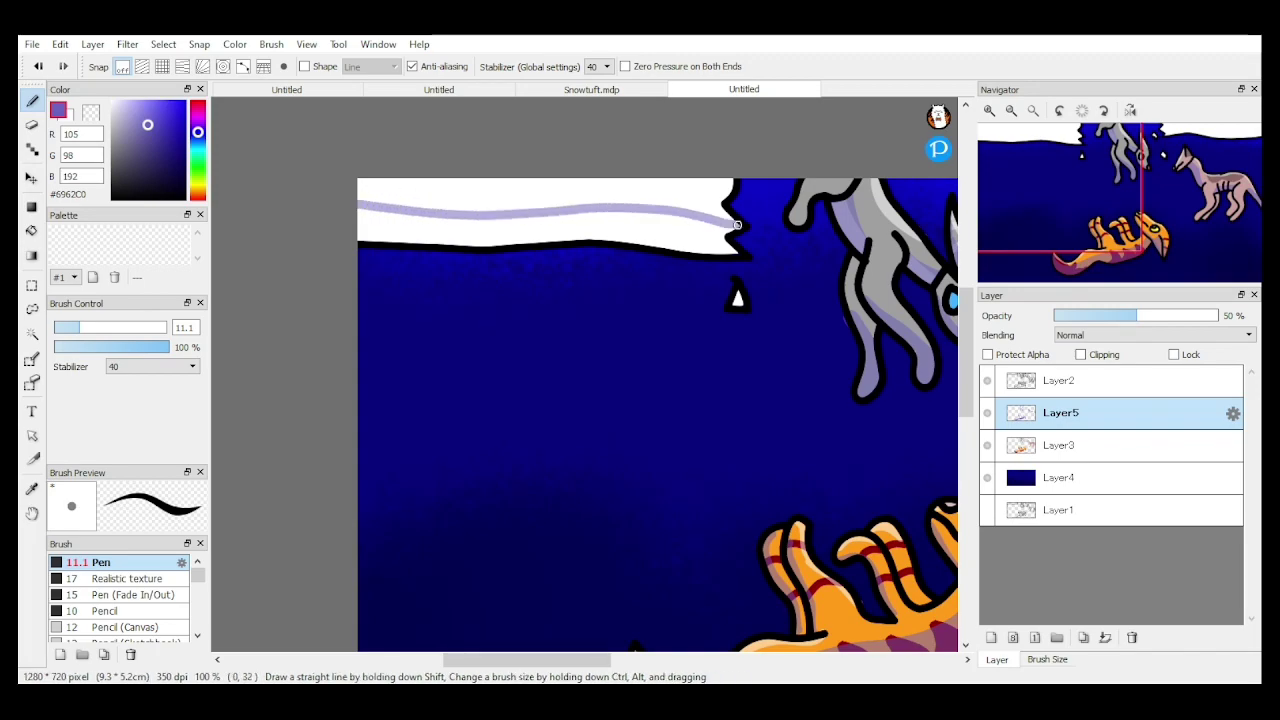
{"action": "left_click", "coordinate": [32, 231]}
{"action": "left_click", "coordinate": [385, 223]}
{"action": "scroll", "coordinate": [709, 263], "scroll_direction": "down", "scroll_amount": 4}
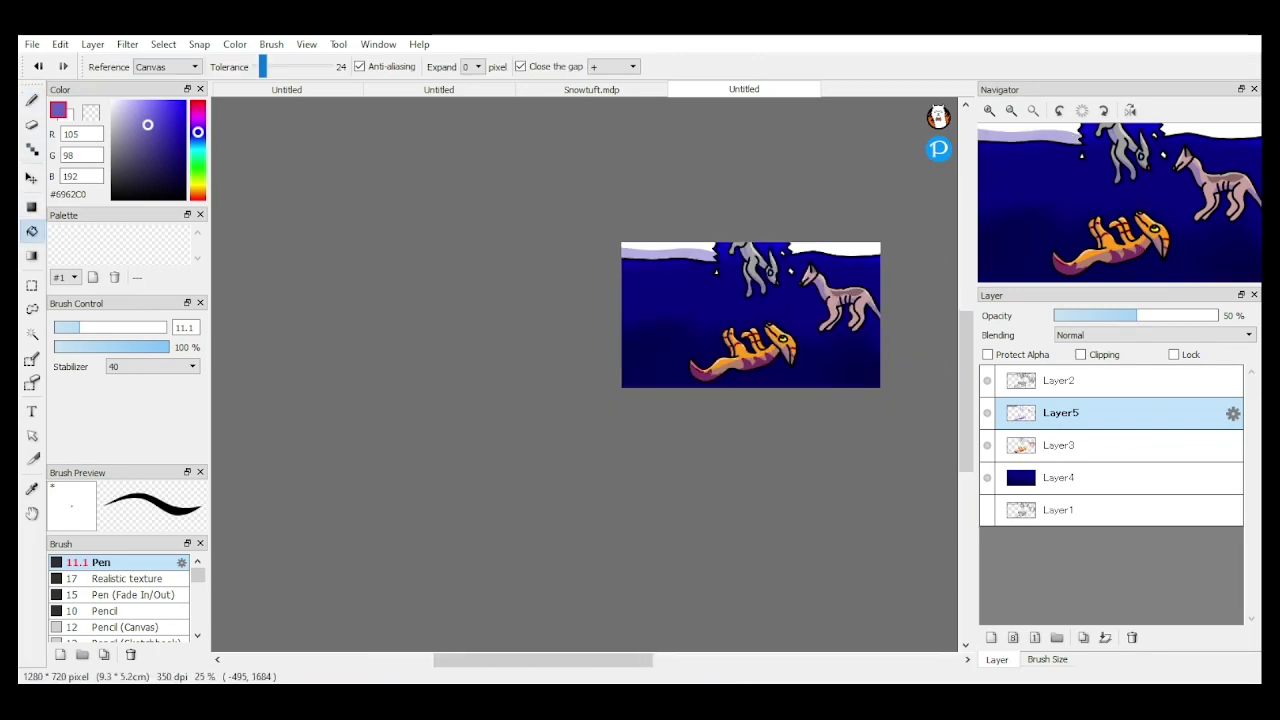
Step: Draw a matching #6962C0 shading line across the white ledge right of the gap with the Pen, and bucket-fill the area beneath it
{"action": "left_click_drag", "start_coordinate": [497, 660], "coordinate": [619, 660]}
{"action": "scroll", "coordinate": [280, 566], "scroll_direction": "up", "scroll_amount": 1}
{"action": "left_click_drag", "start_coordinate": [966, 400], "coordinate": [966, 356]}
{"action": "scroll", "coordinate": [428, 290], "scroll_direction": "up", "scroll_amount": 4}
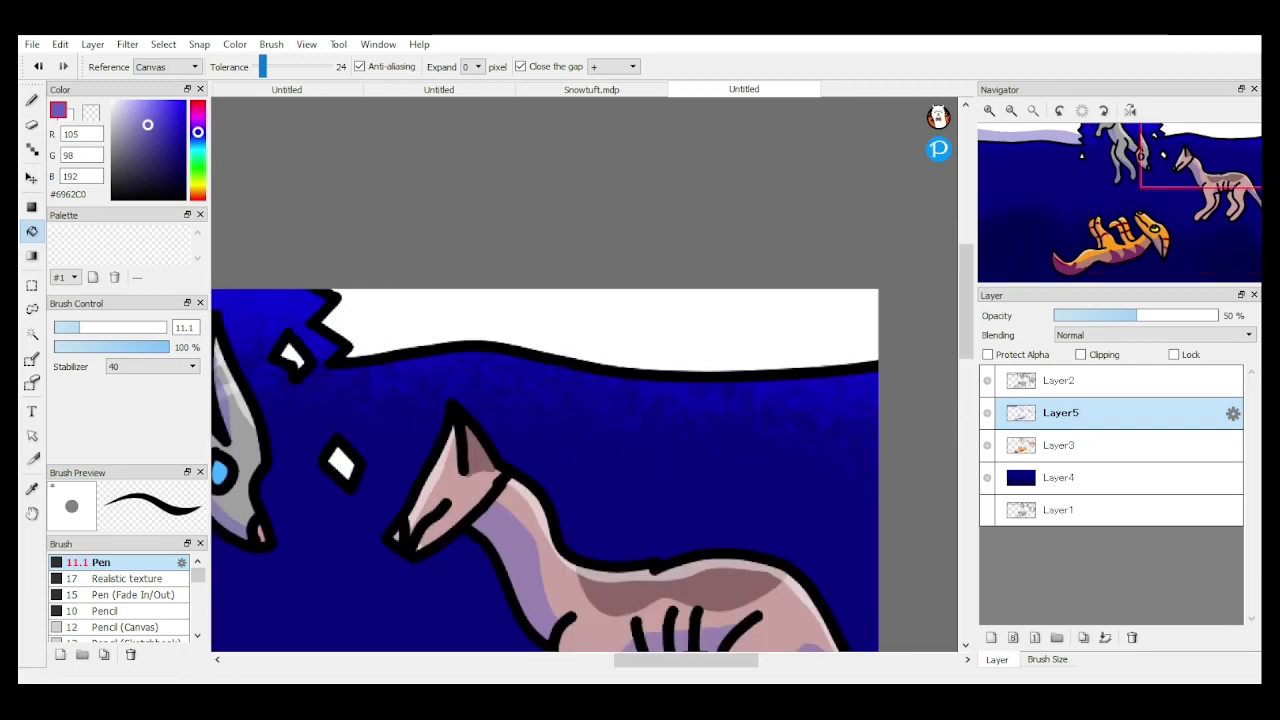
{"action": "key", "text": "p"}
{"action": "left_click_drag", "start_coordinate": [320, 308], "coordinate": [885, 318]}
{"action": "key", "text": "g"}
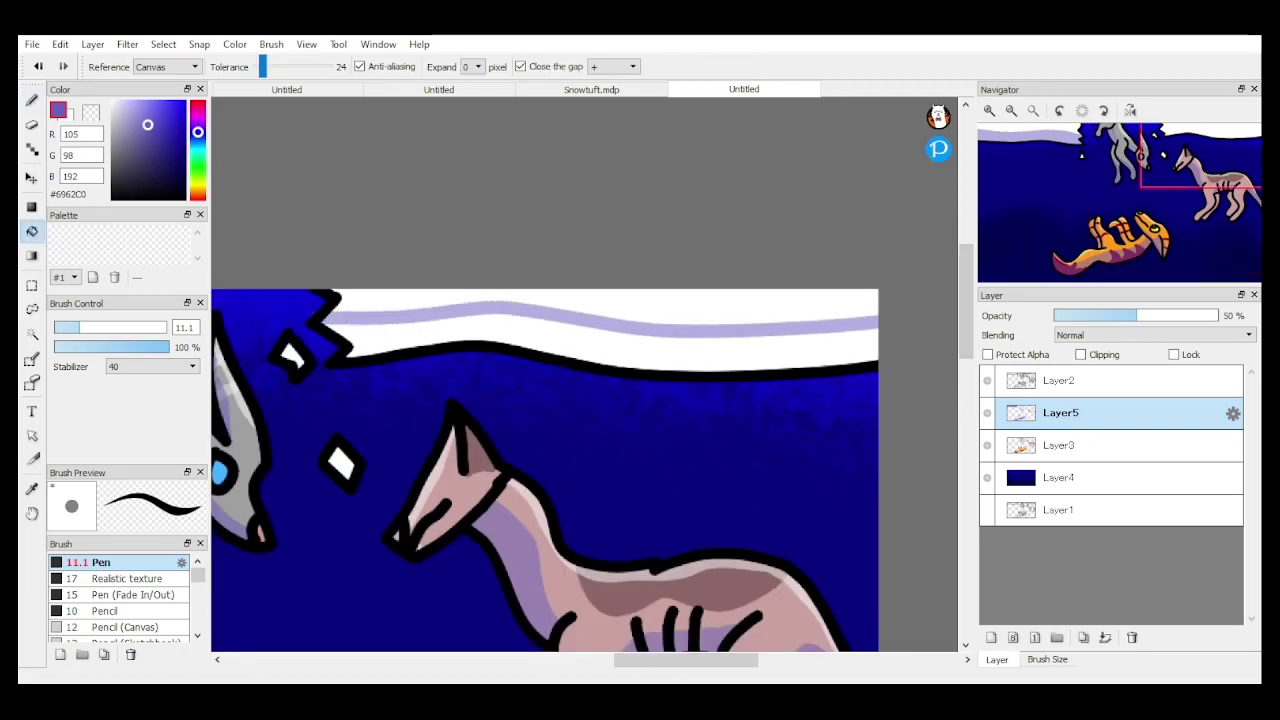
{"action": "left_click", "coordinate": [459, 332]}
{"action": "scroll", "coordinate": [369, 341], "scroll_direction": "down", "scroll_amount": 5}
{"action": "left_click_drag", "start_coordinate": [640, 660], "coordinate": [566, 660]}
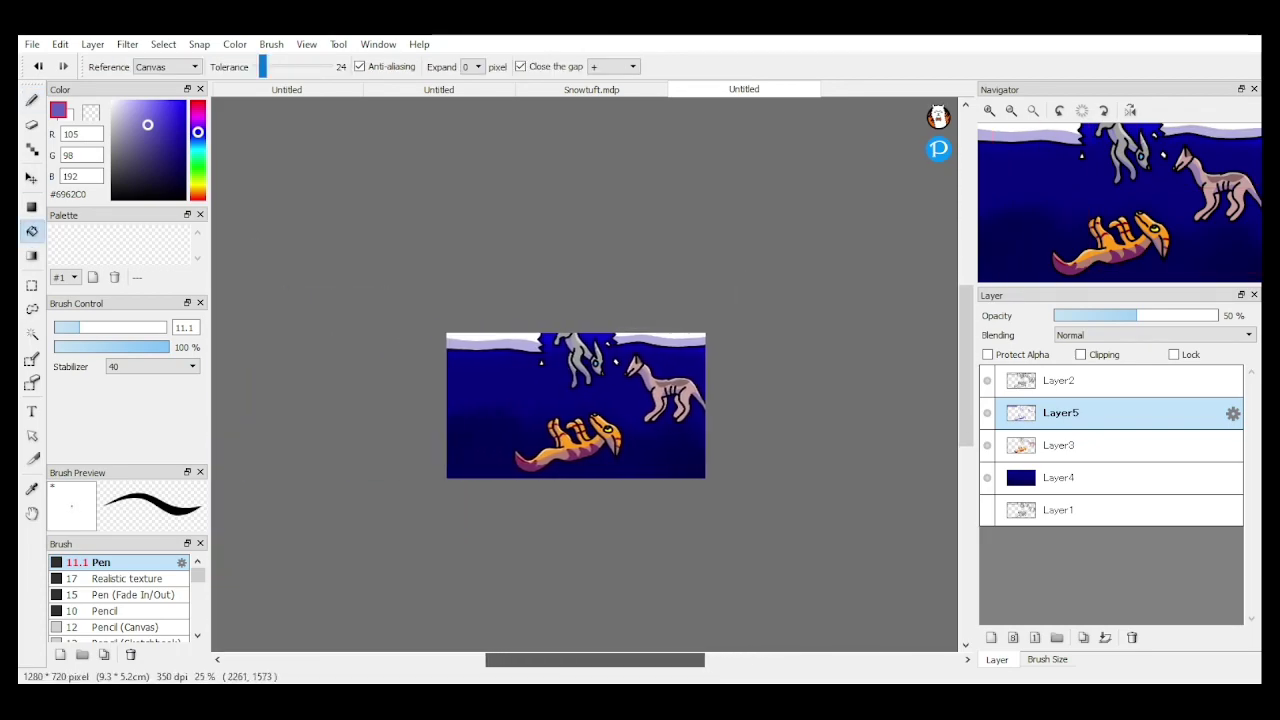
{"action": "scroll", "coordinate": [566, 600], "scroll_direction": "up", "scroll_amount": 1}
{"action": "left_click_drag", "start_coordinate": [966, 330], "coordinate": [966, 384]}
{"action": "scroll", "coordinate": [612, 285], "scroll_direction": "up", "scroll_amount": 2}
{"action": "scroll", "coordinate": [573, 295], "scroll_direction": "down", "scroll_amount": 1}
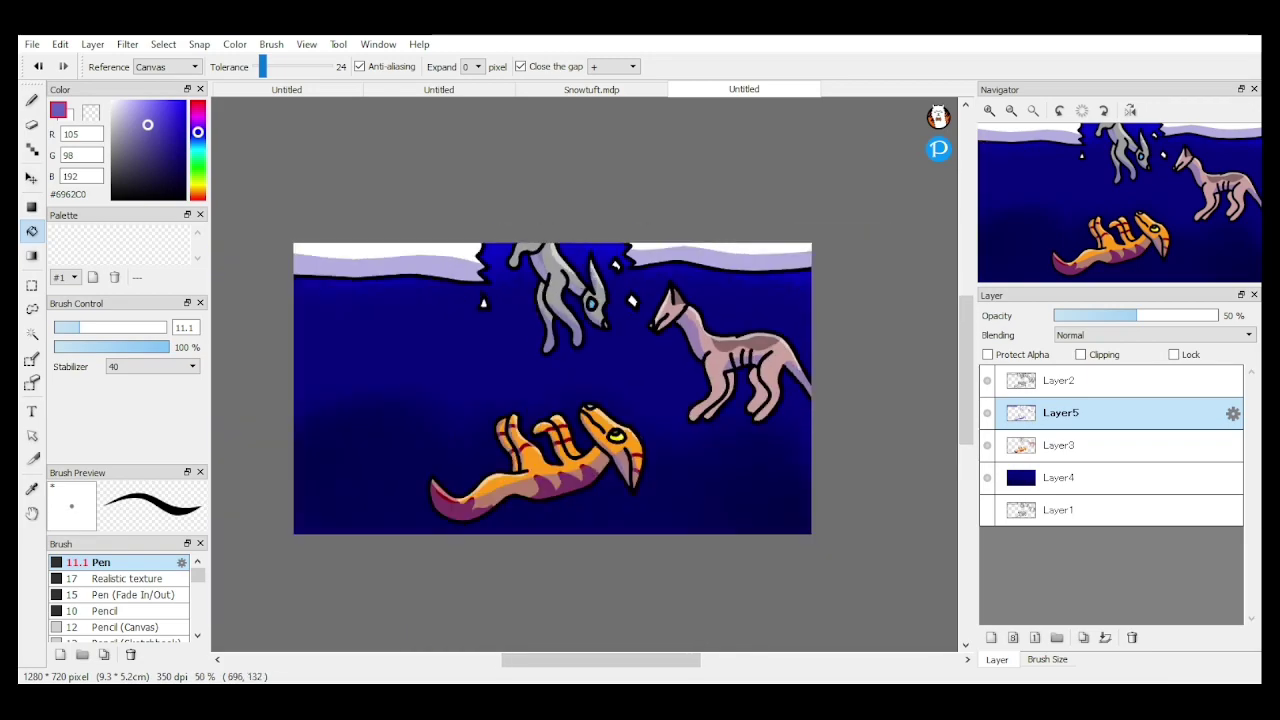